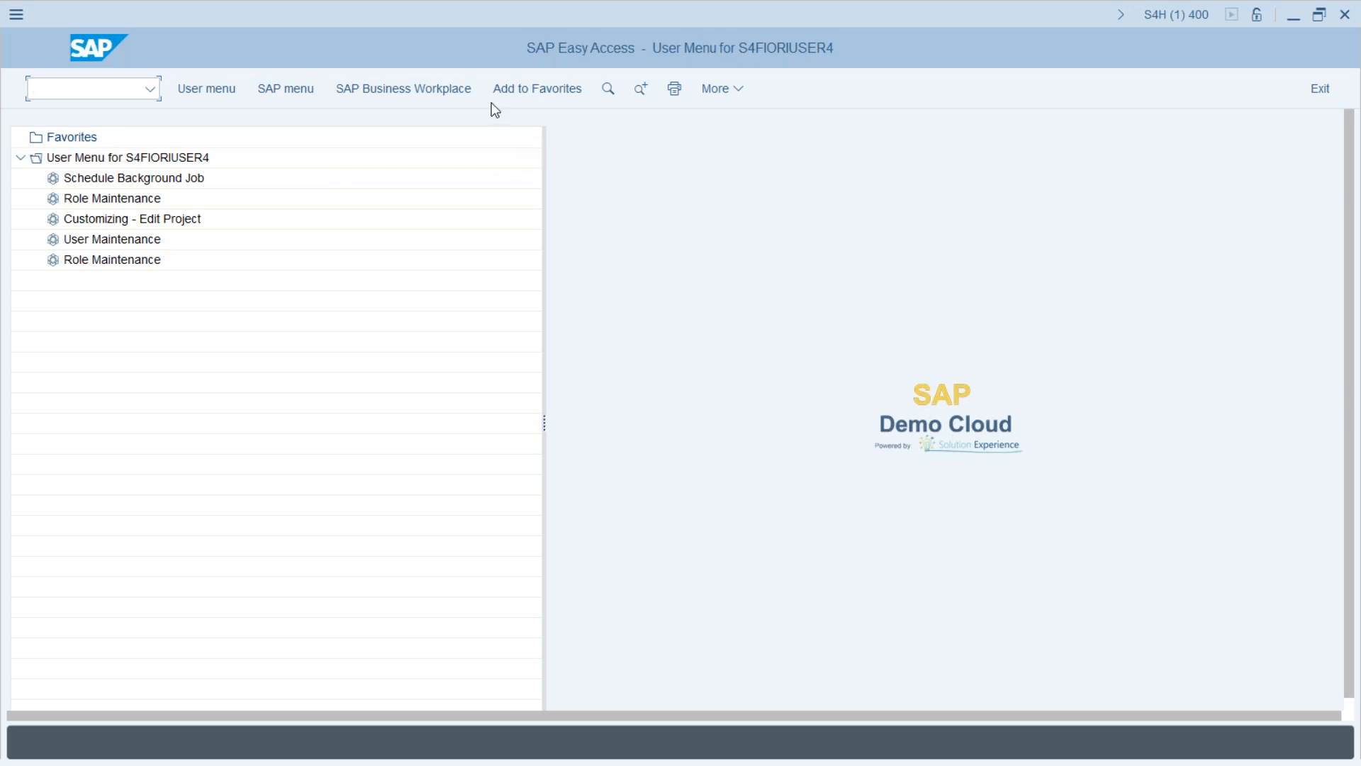
Step: Open the system status, show the product version details and view the installed product versions
left_click(732, 88)
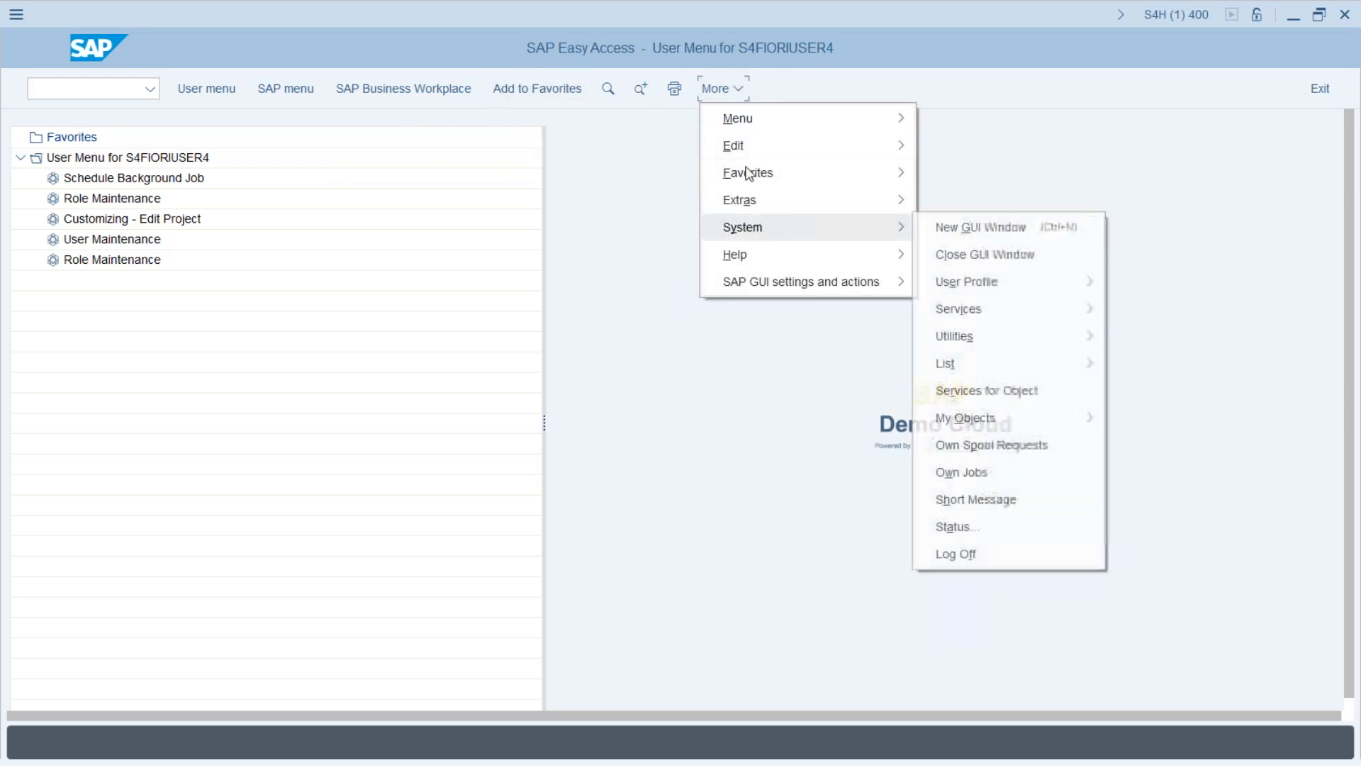
mouse_move(859, 225)
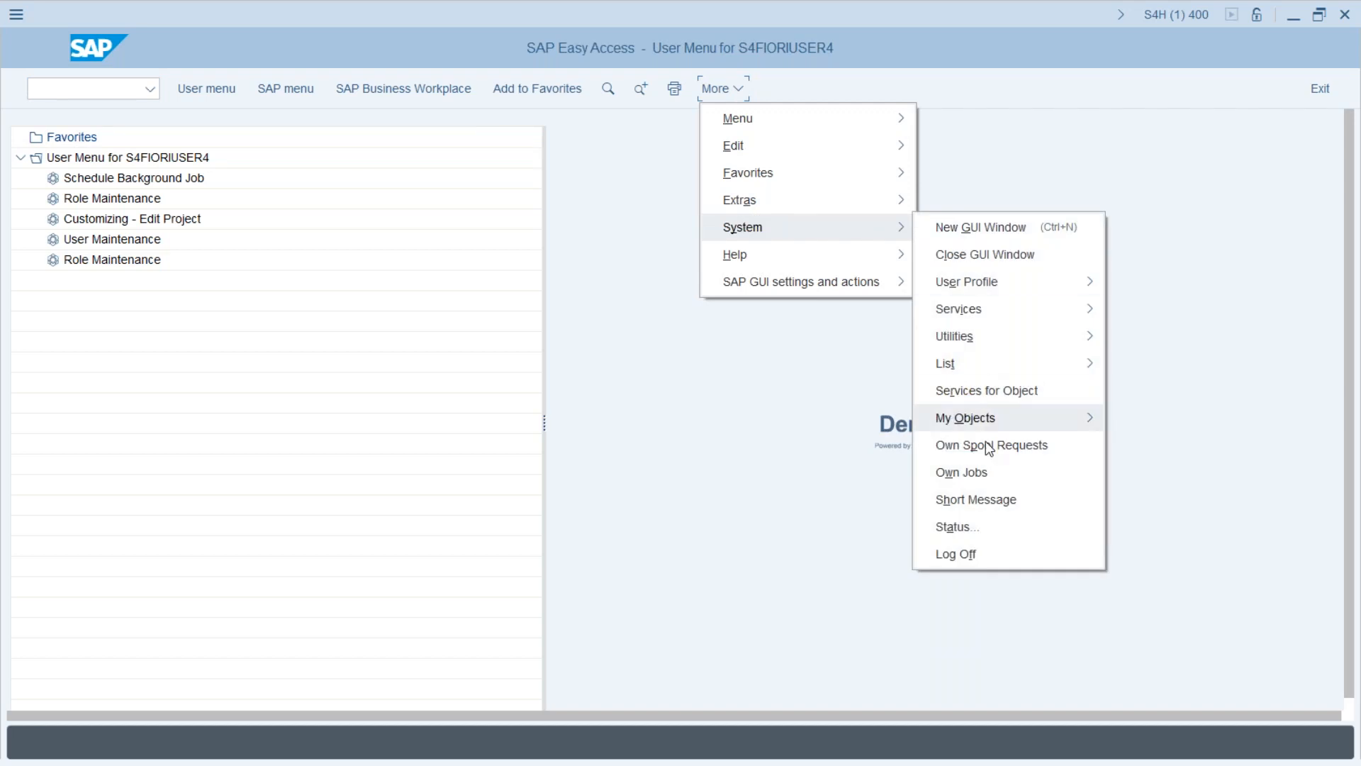
left_click(963, 528)
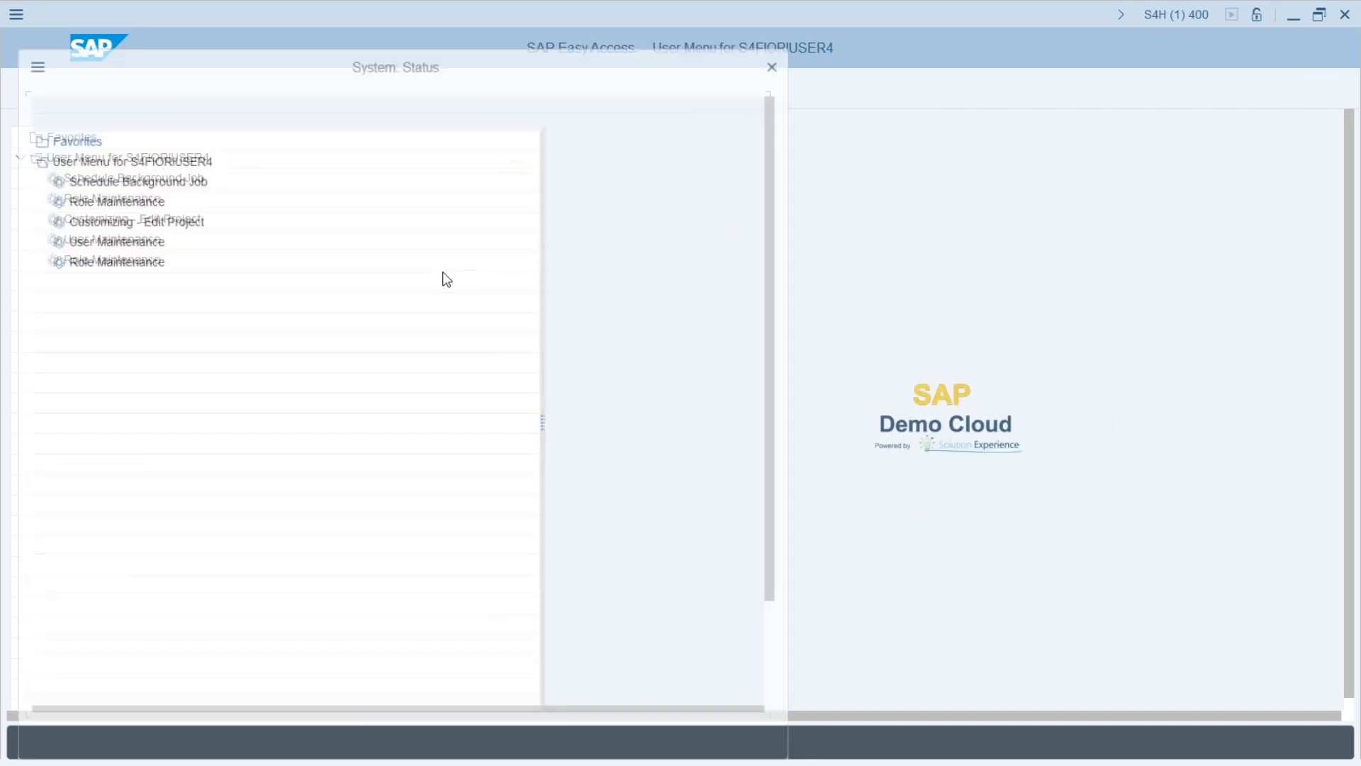
left_click(416, 498)
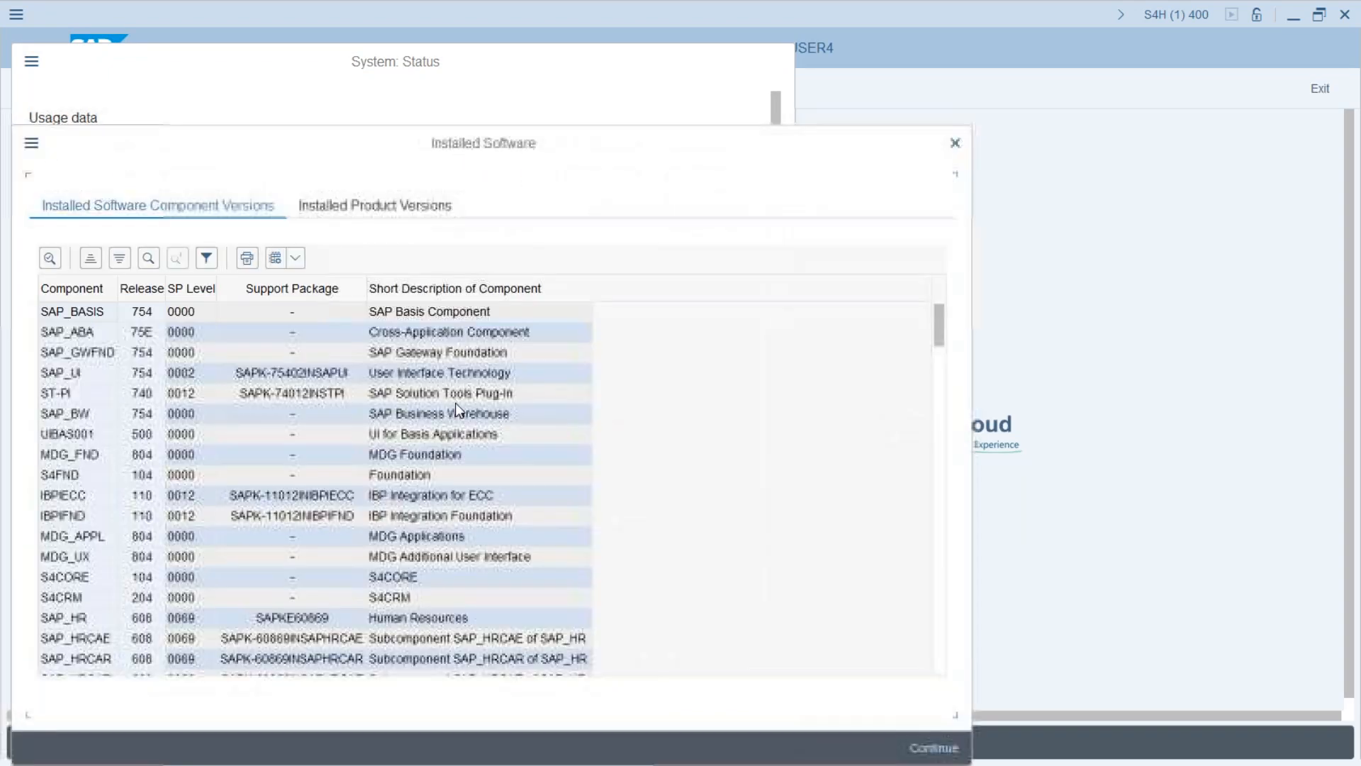
left_click(332, 207)
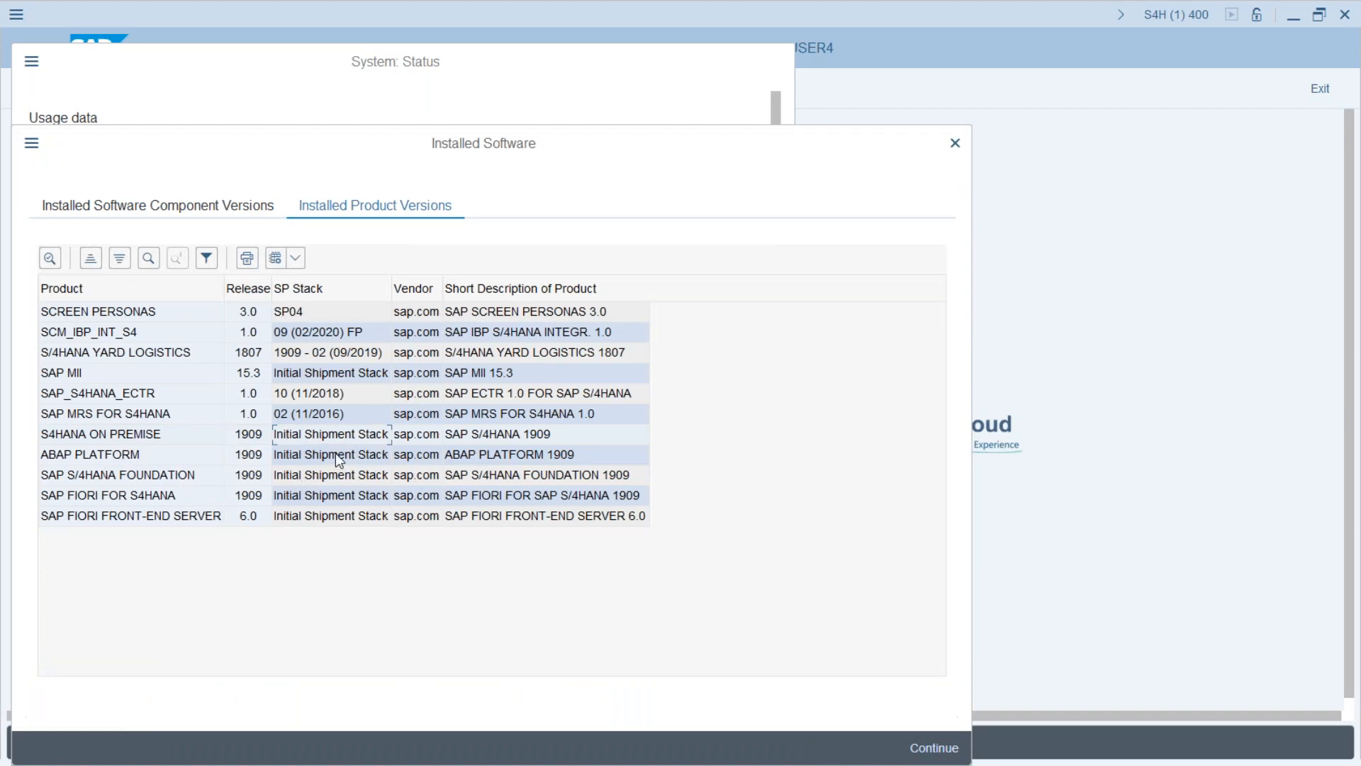
Step: Widen the Component column in the installed software component versions and examine the whole list
left_click(212, 206)
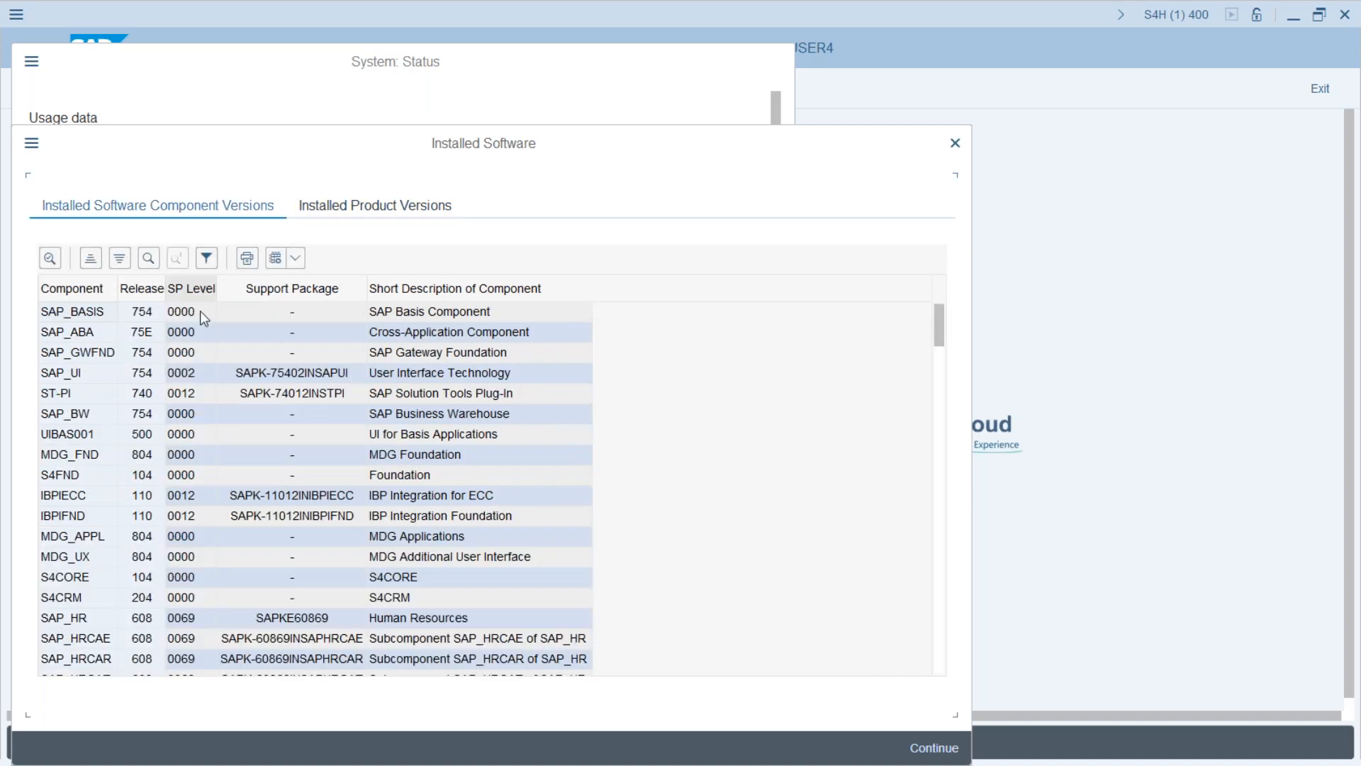
left_click_drag(117, 289, 211, 289)
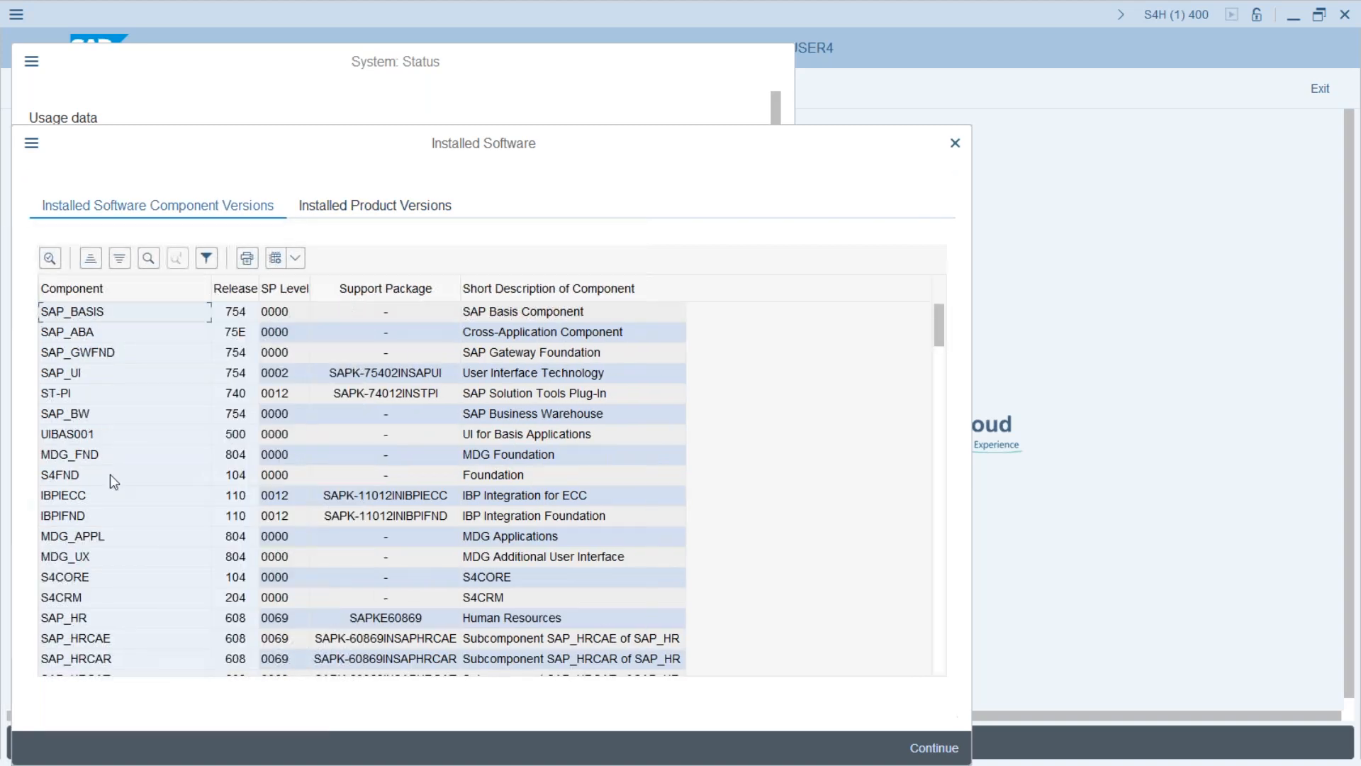
scroll(110, 475, "down", 5)
scroll(109, 475, "down", 15)
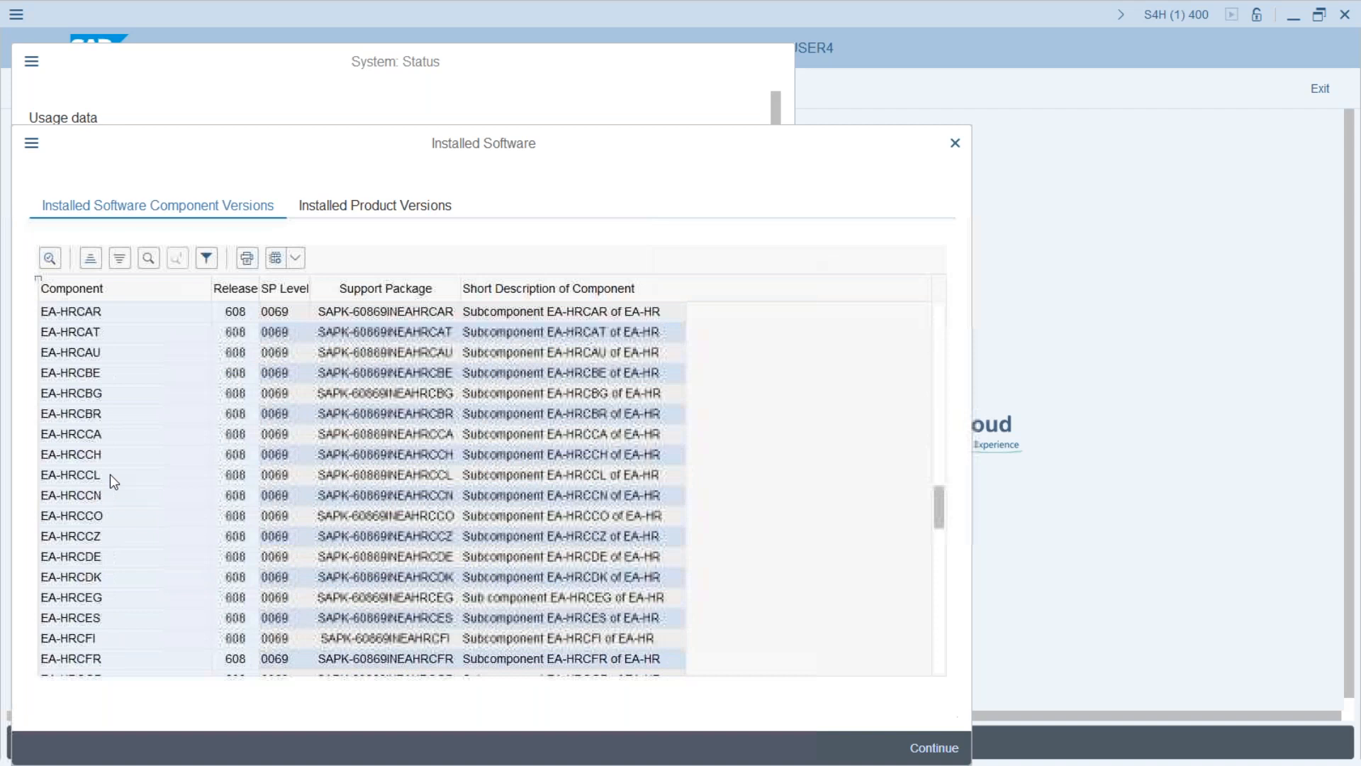
scroll(110, 474, "down", 12)
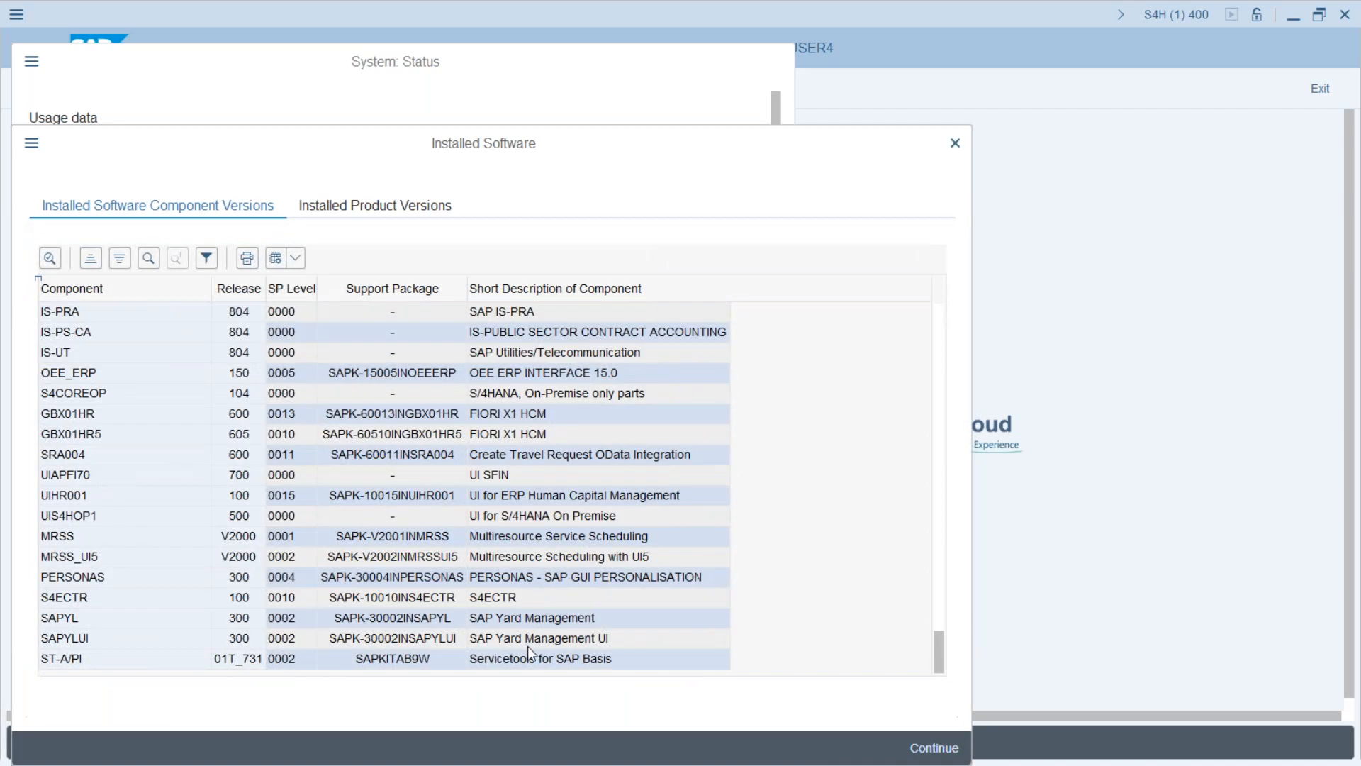
scroll(555, 656, "up", 2)
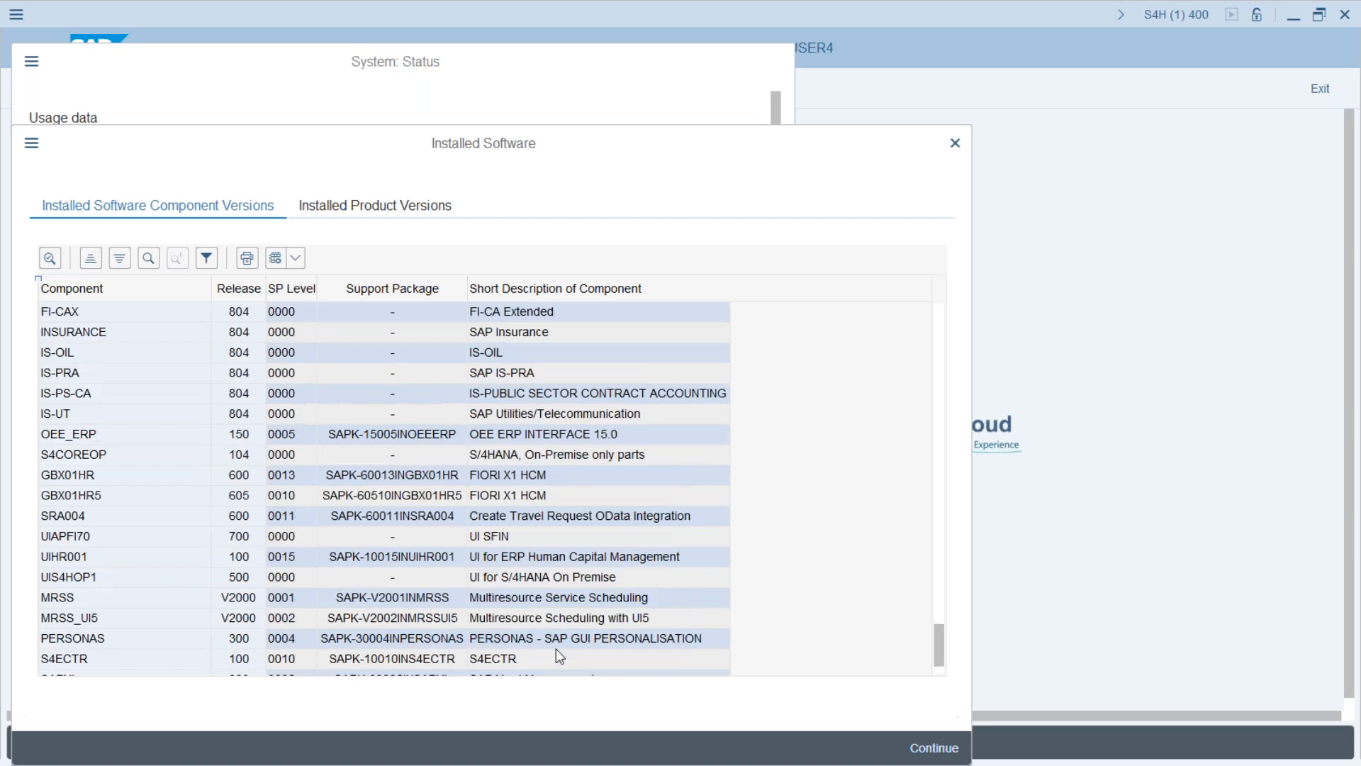
scroll(556, 651, "up", 2)
scroll(555, 651, "down", 4)
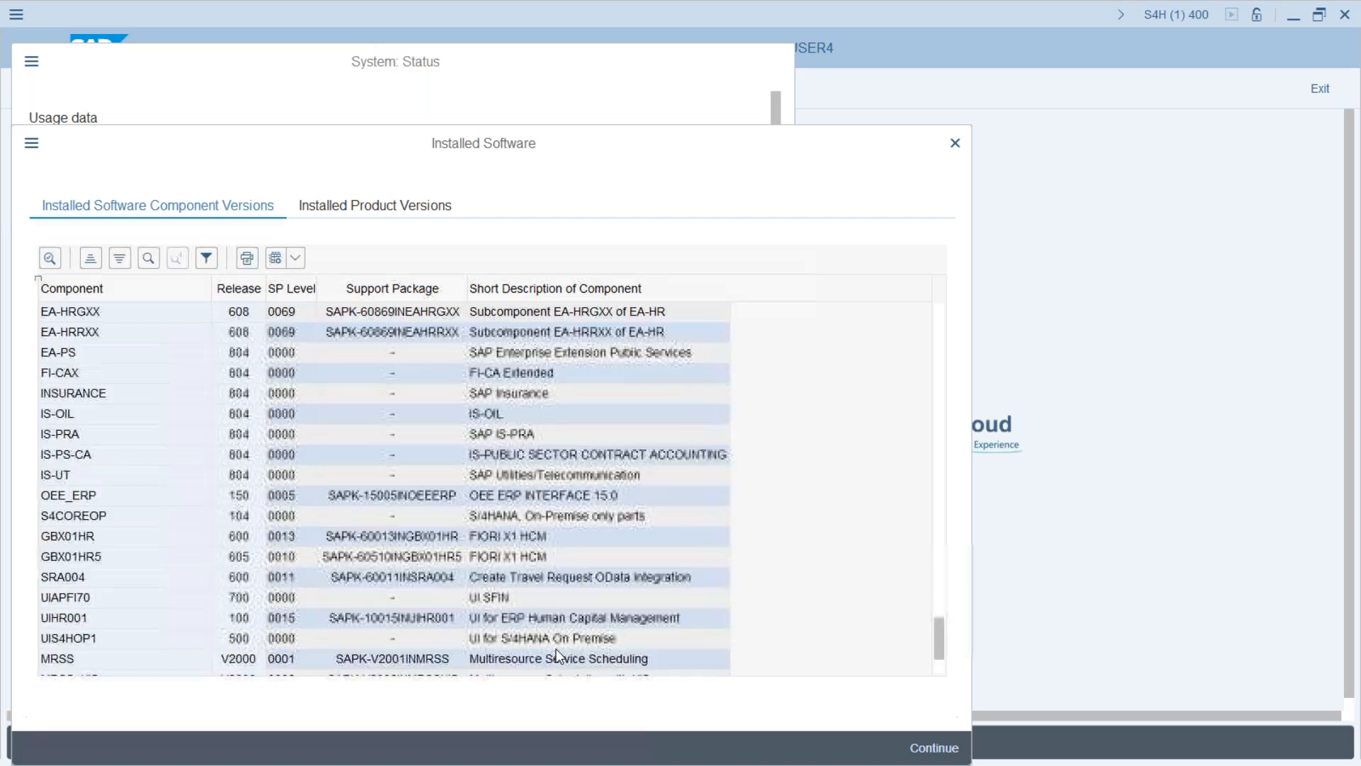
scroll(585, 602, "up", 8)
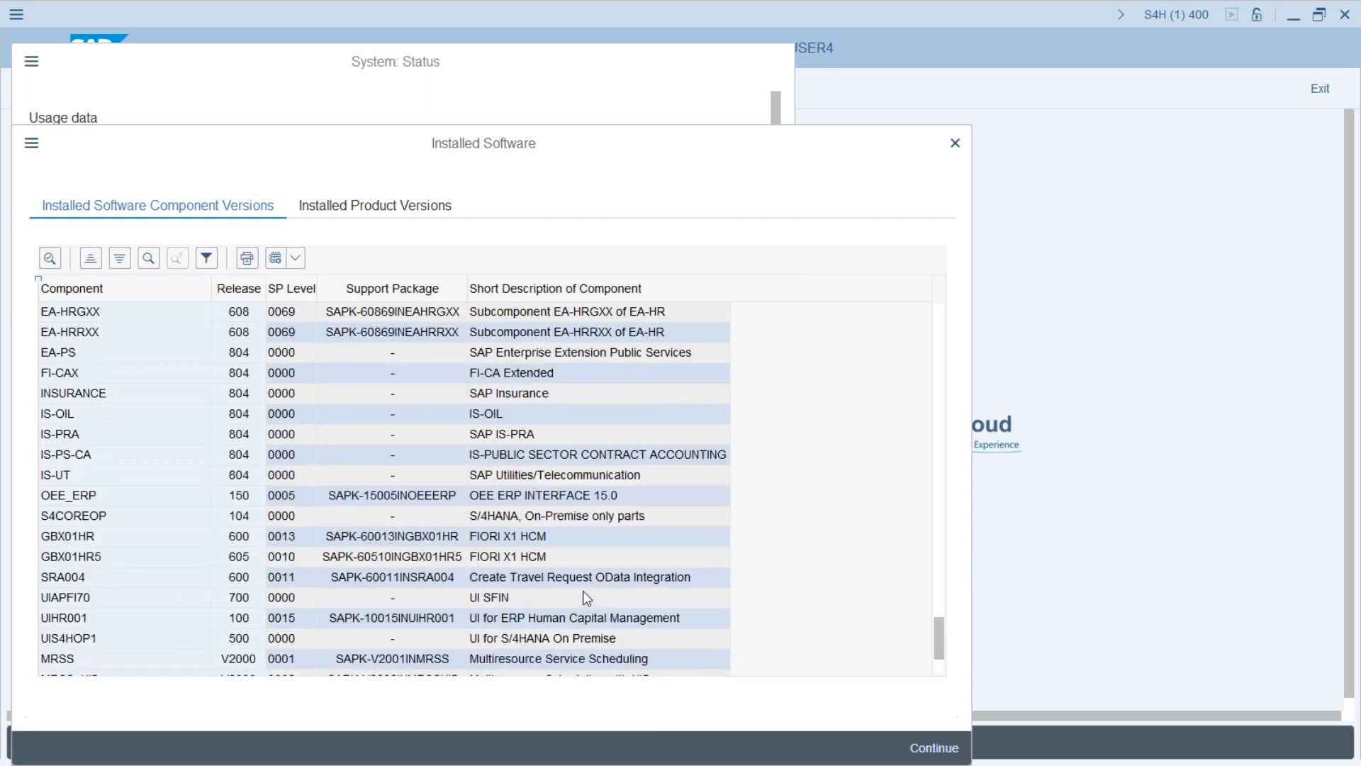
scroll(586, 596, "up", 13)
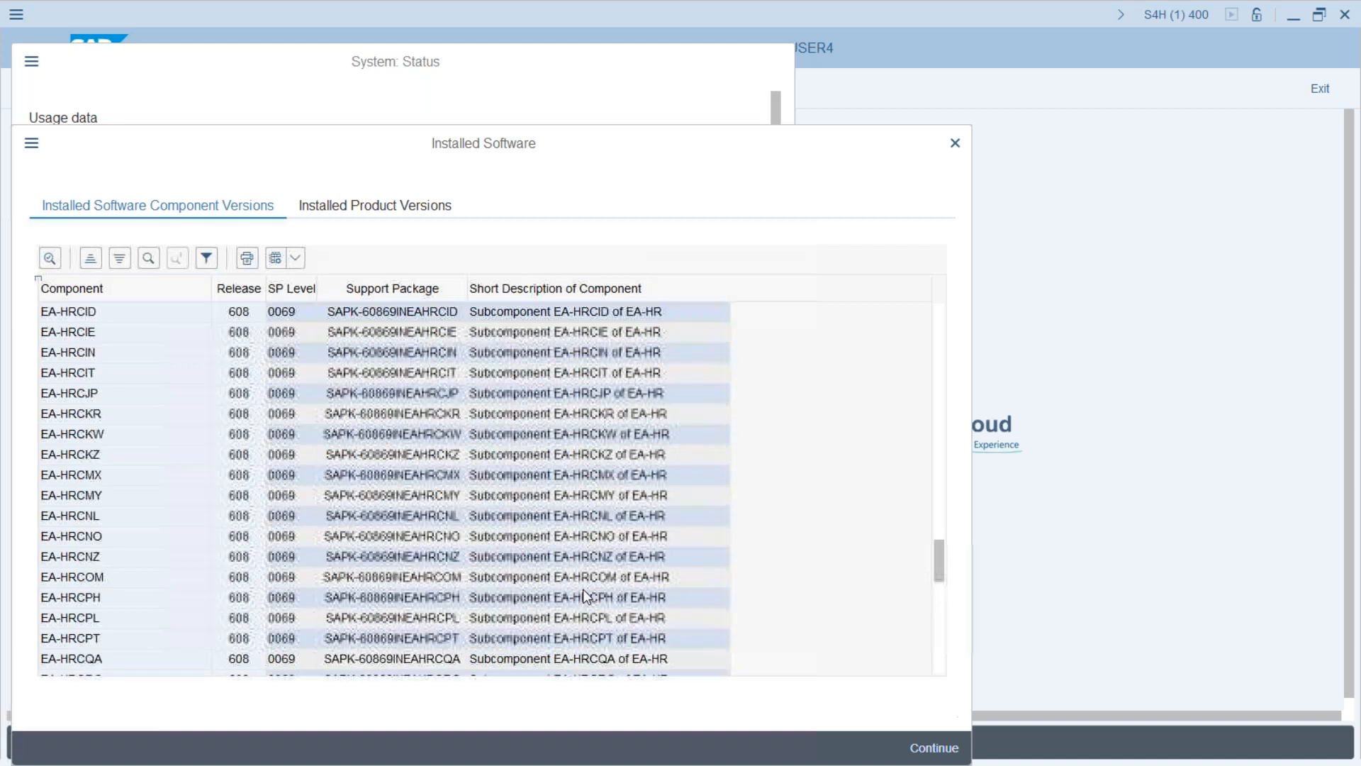
scroll(589, 482, "up", 4)
scroll(588, 483, "up", 14)
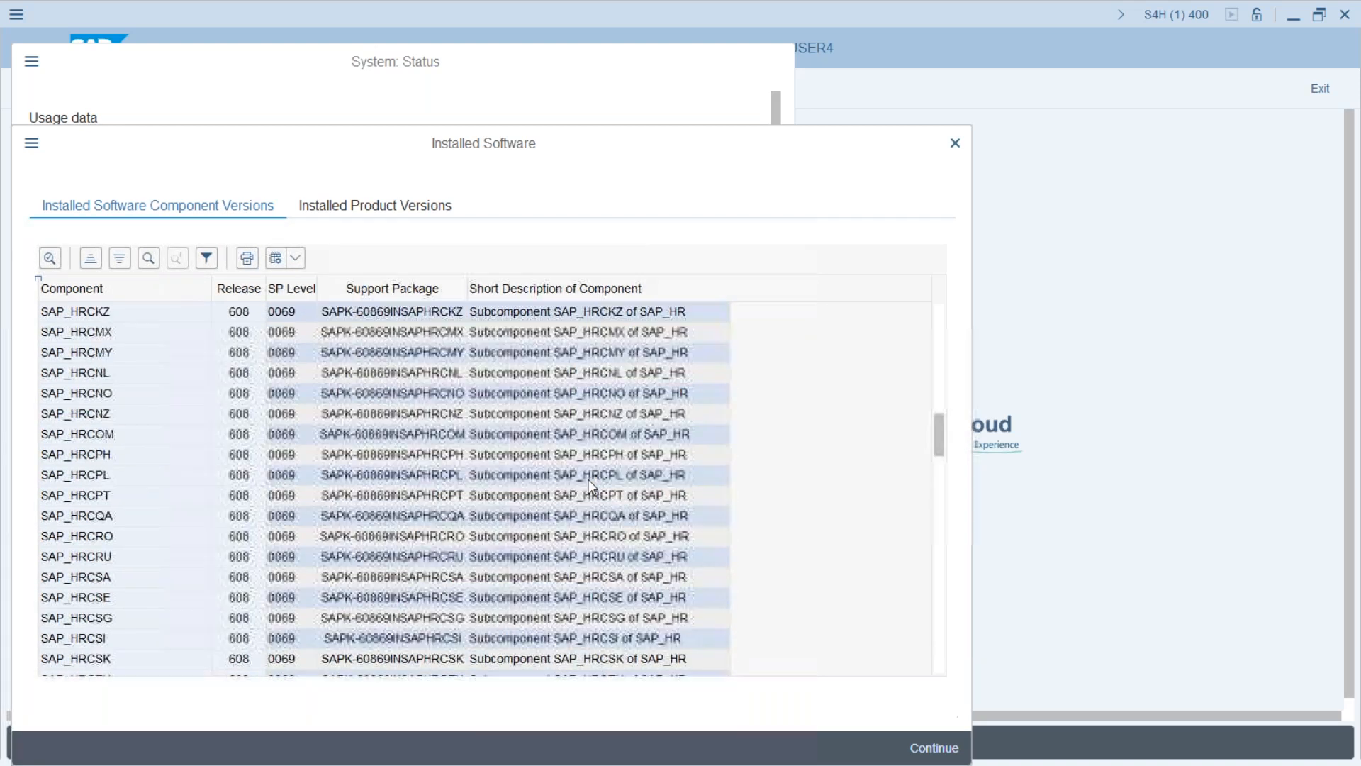
scroll(588, 479, "up", 3)
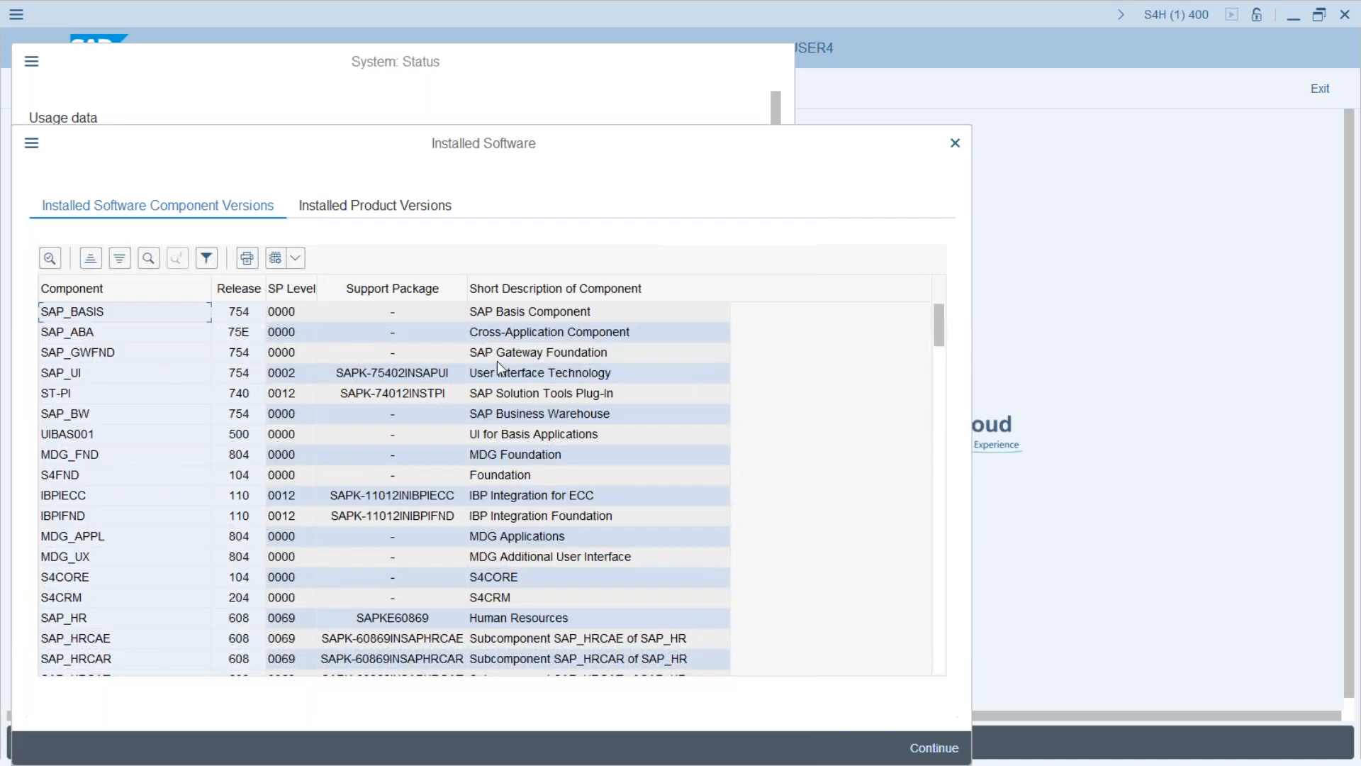
Step: Check the SAP FIORI FOR SAP S/4HANA 1909 entry in the installed product versions
left_click(377, 205)
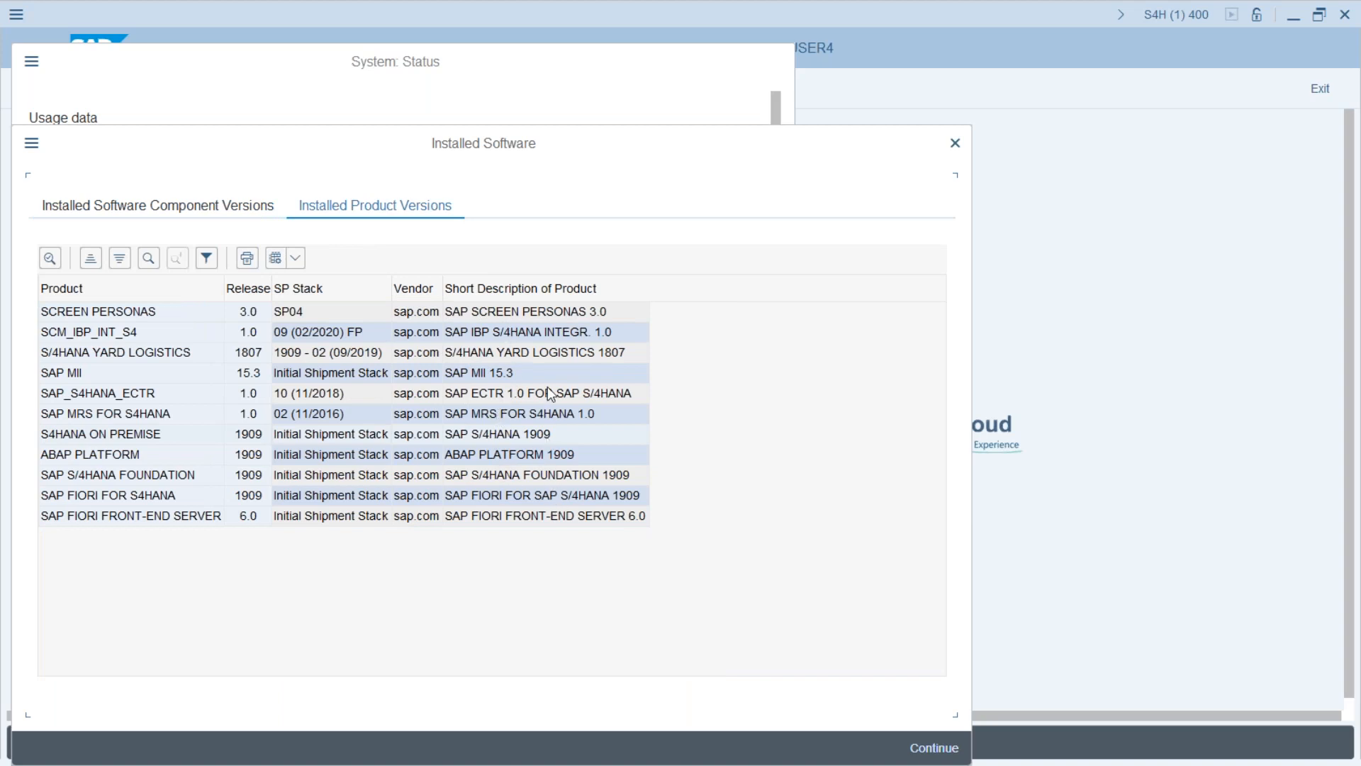
left_click(526, 498)
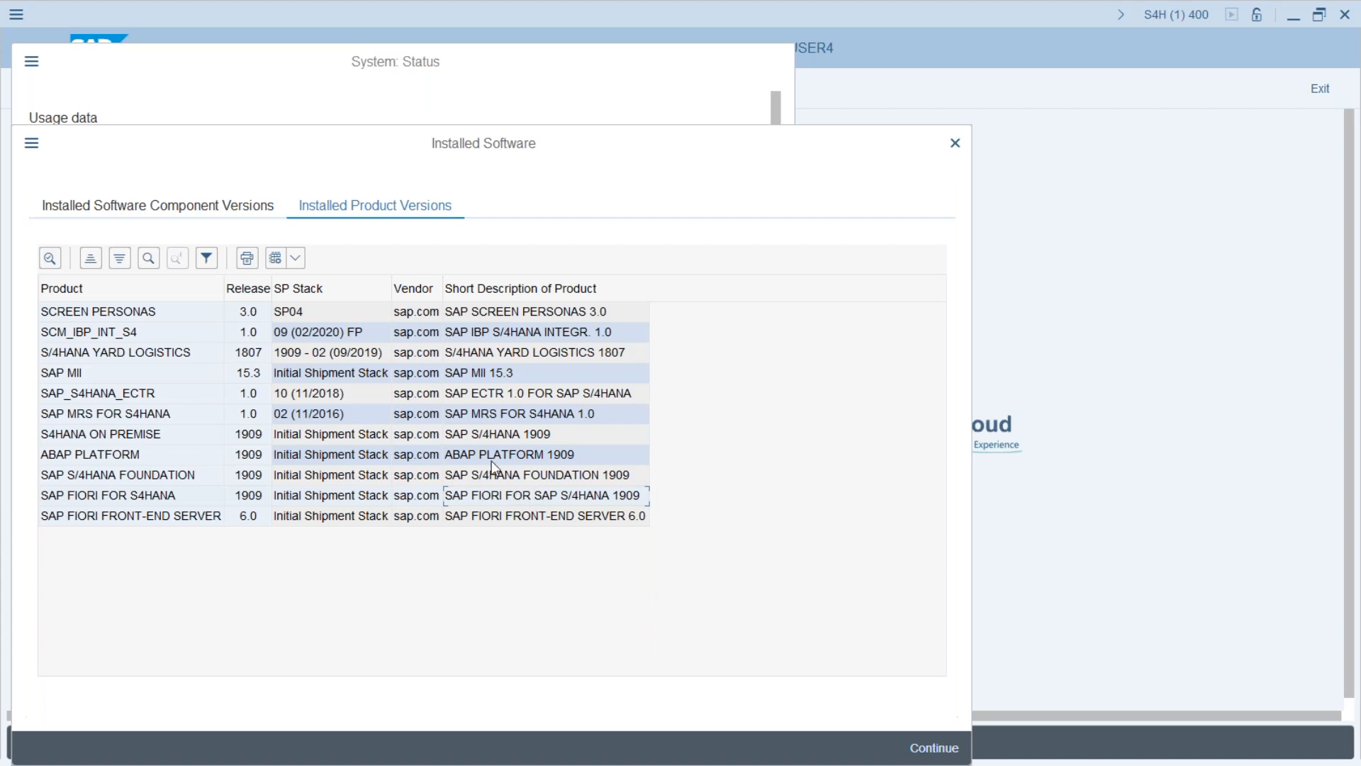
Step: Review the releases and support packages of the installed software components again, and close the system status details
left_click(229, 212)
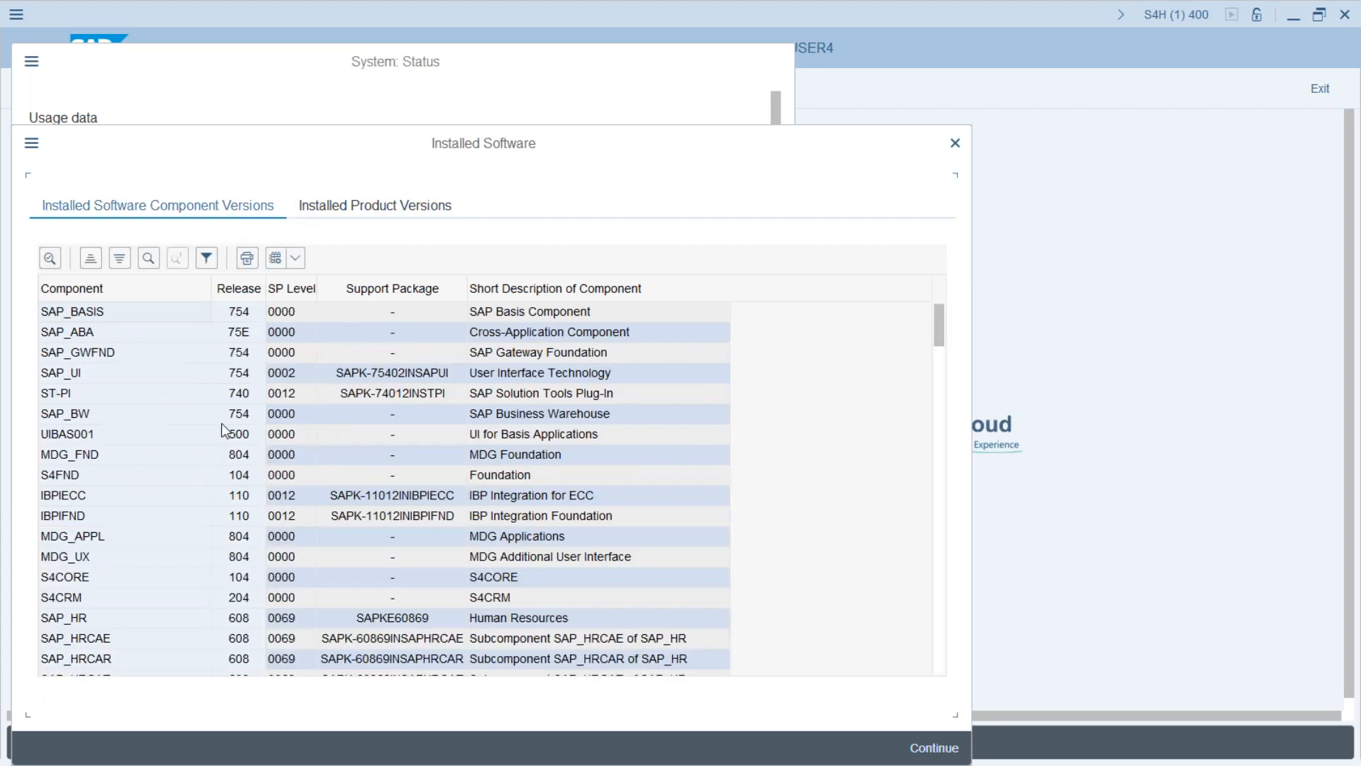
left_click_drag(212, 288, 239, 288)
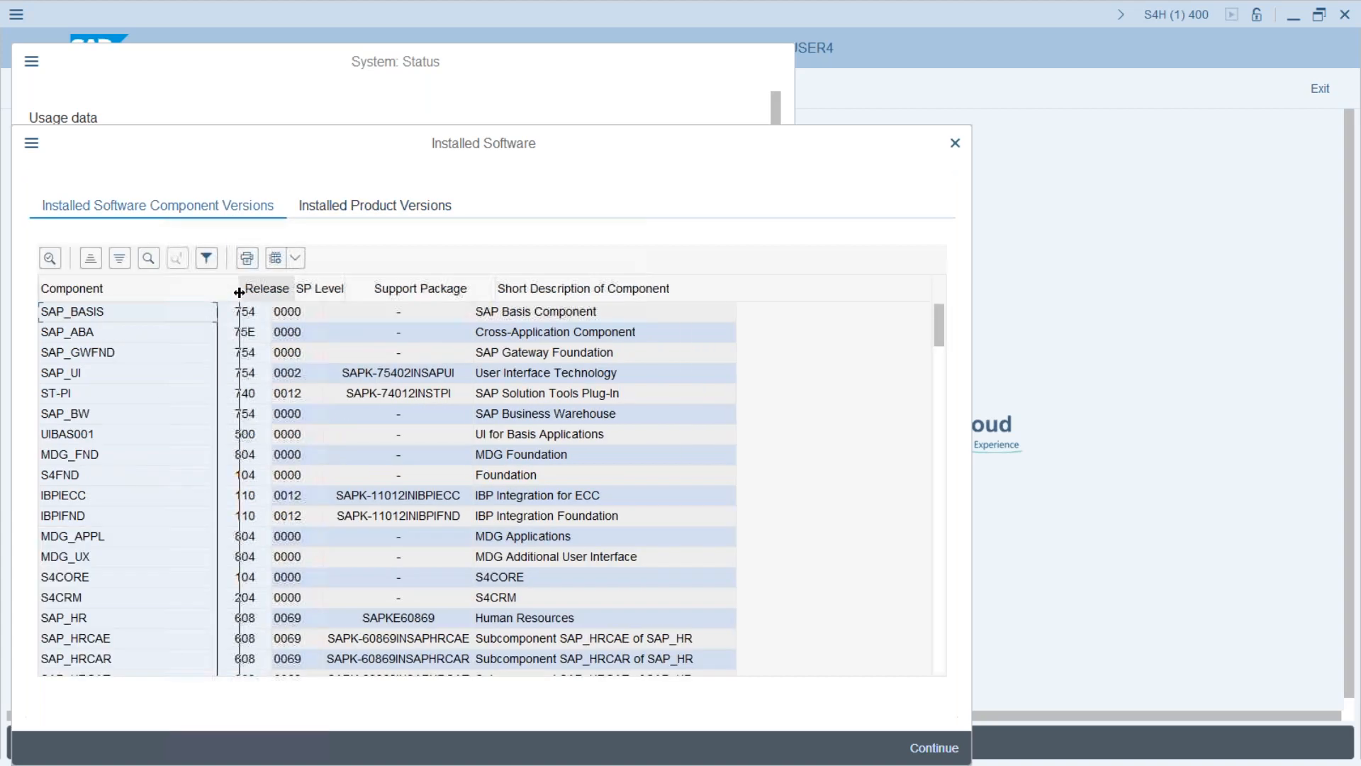
scroll(157, 472, "down", 2)
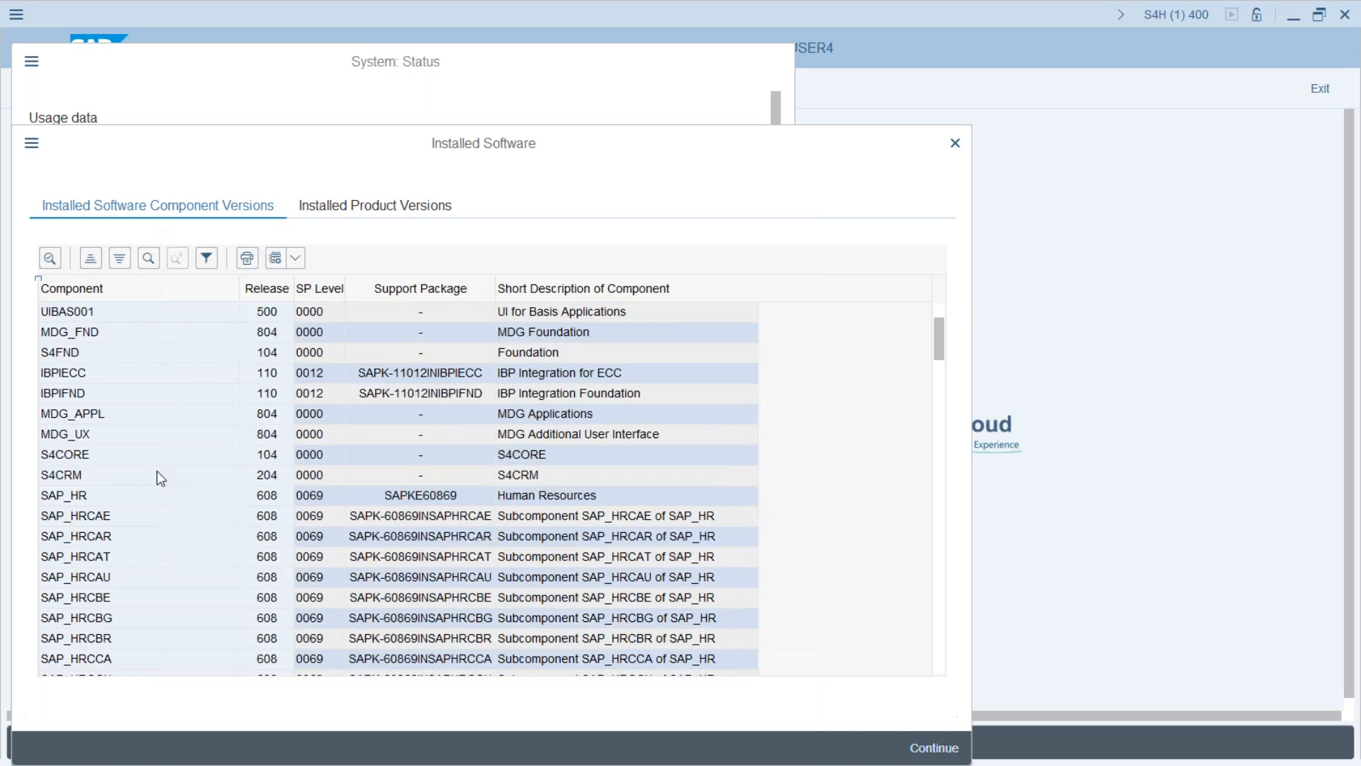
scroll(156, 471, "up", 2)
left_click(150, 417)
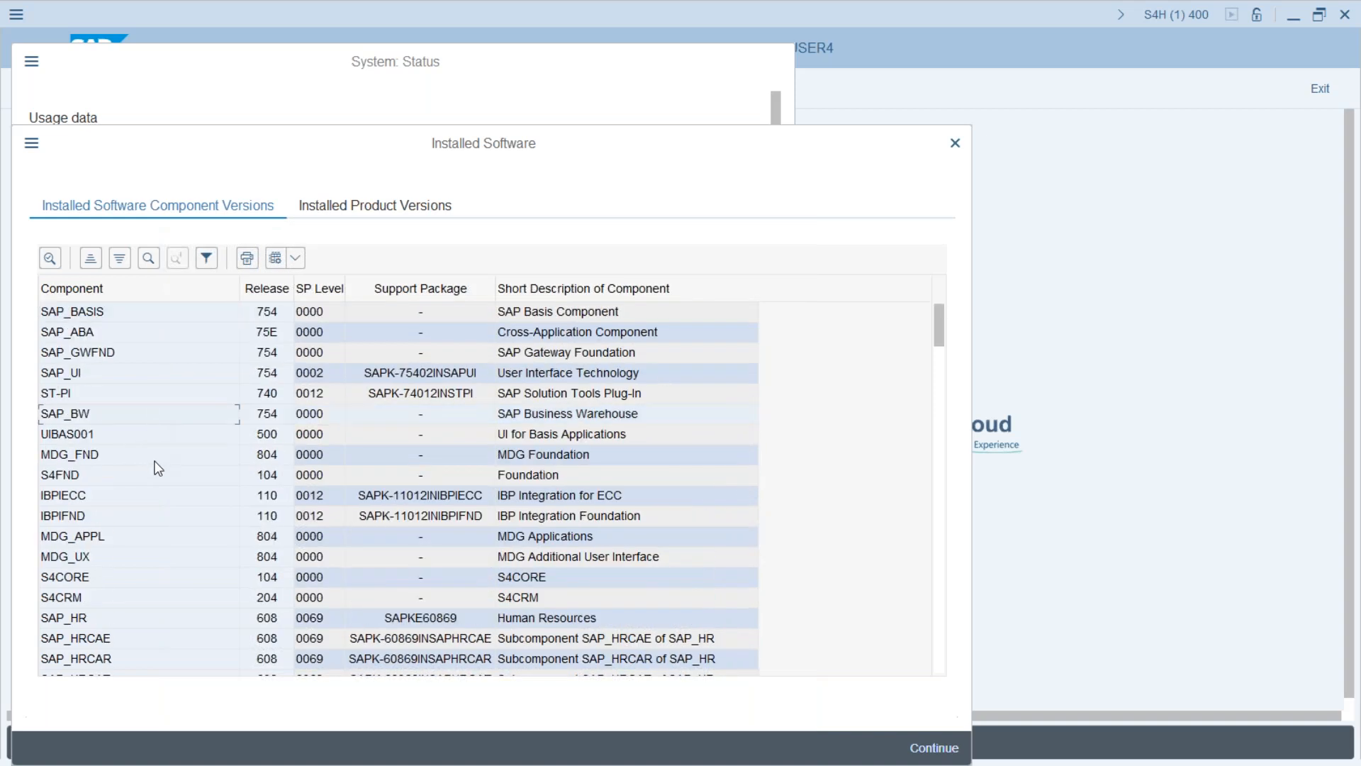
scroll(157, 469, "down", 1)
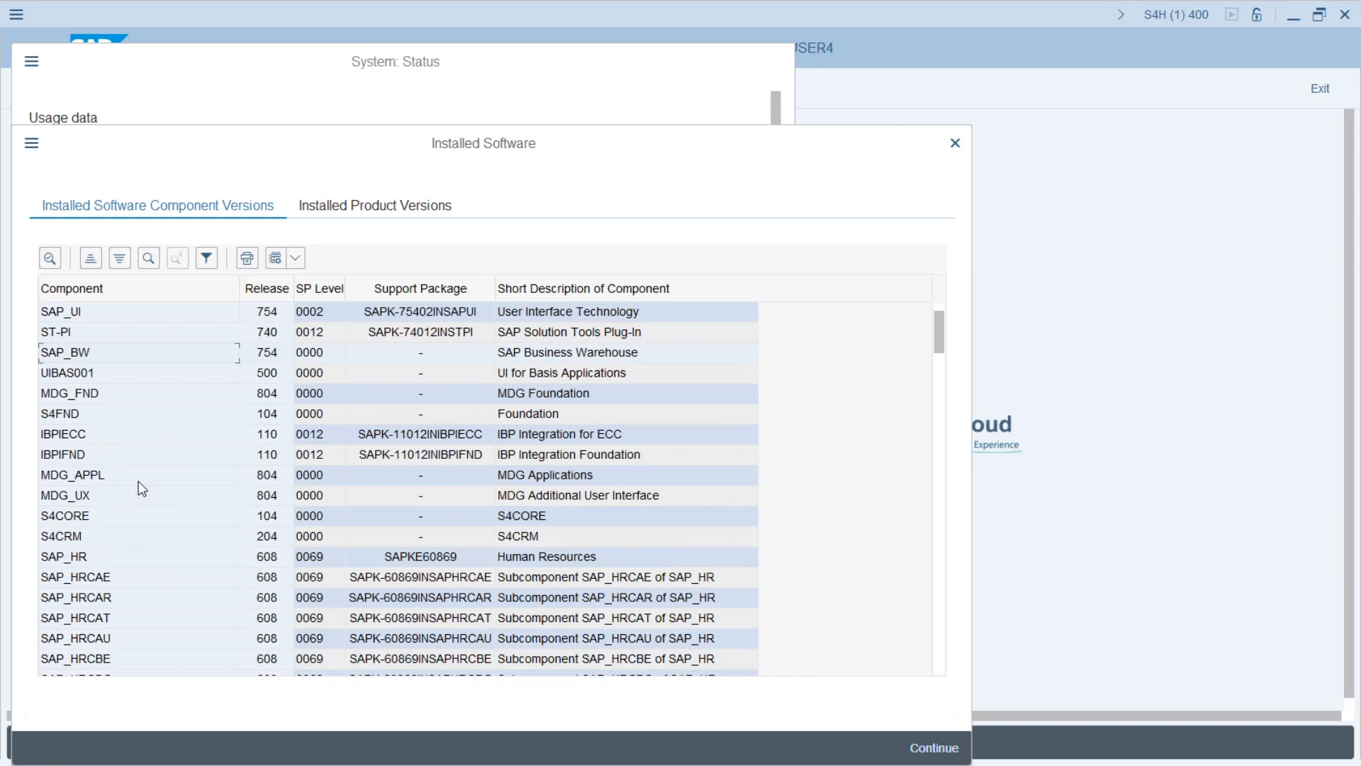
scroll(142, 488, "down", 1)
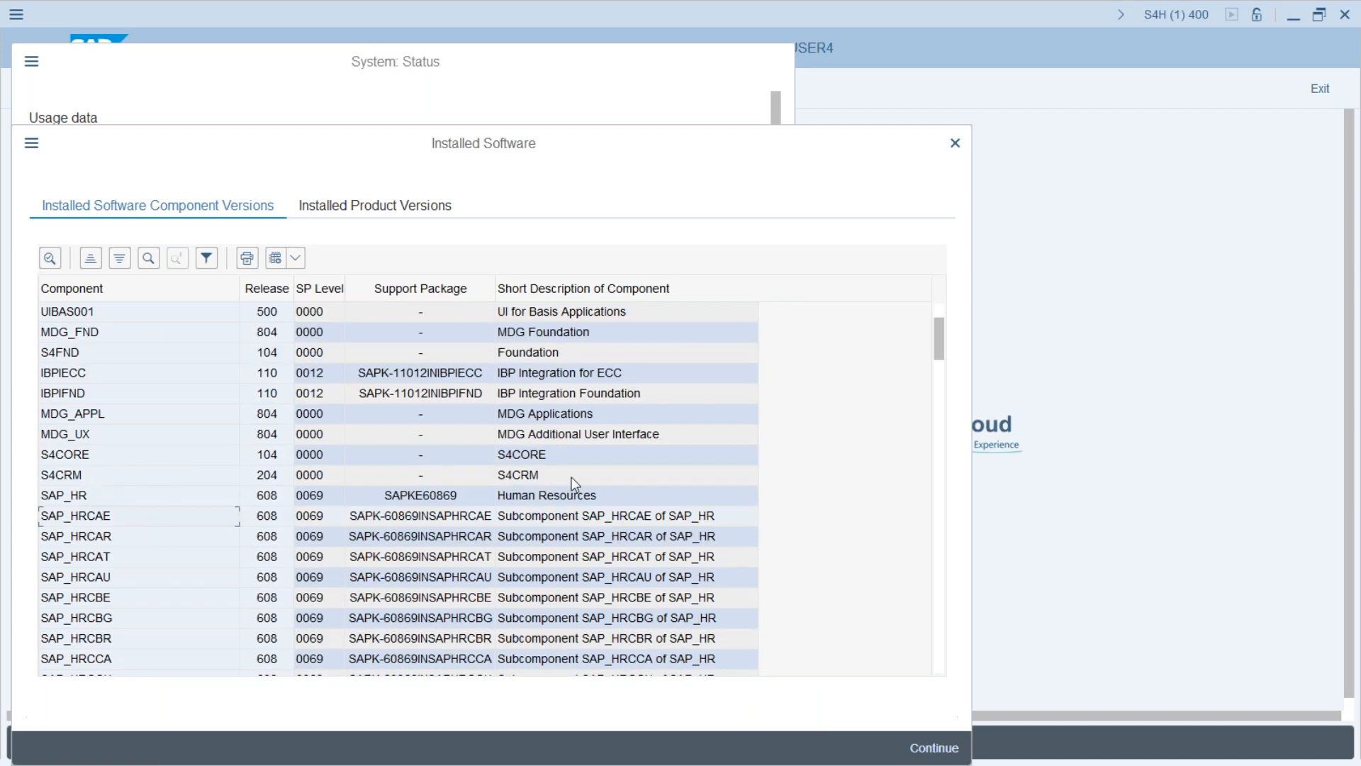
scroll(571, 478, "down", 13)
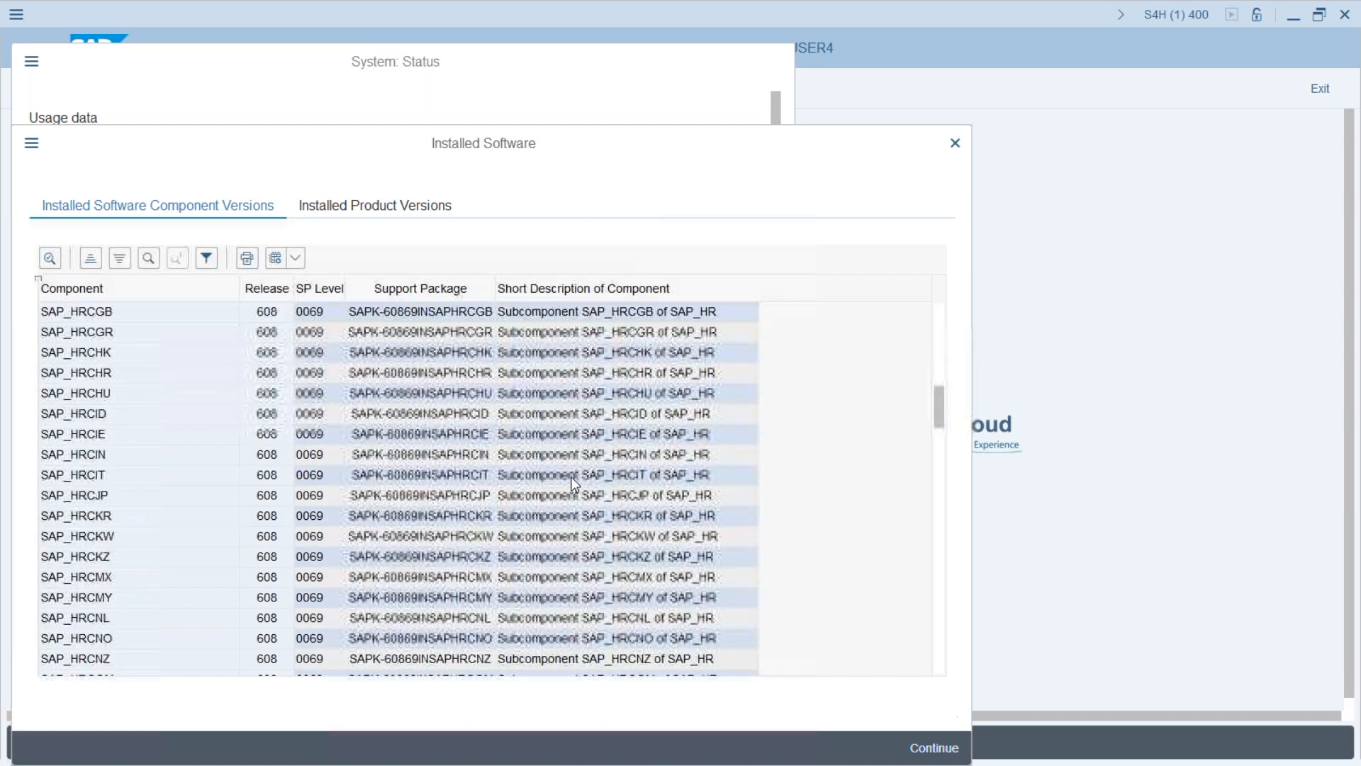
scroll(571, 476, "down", 20)
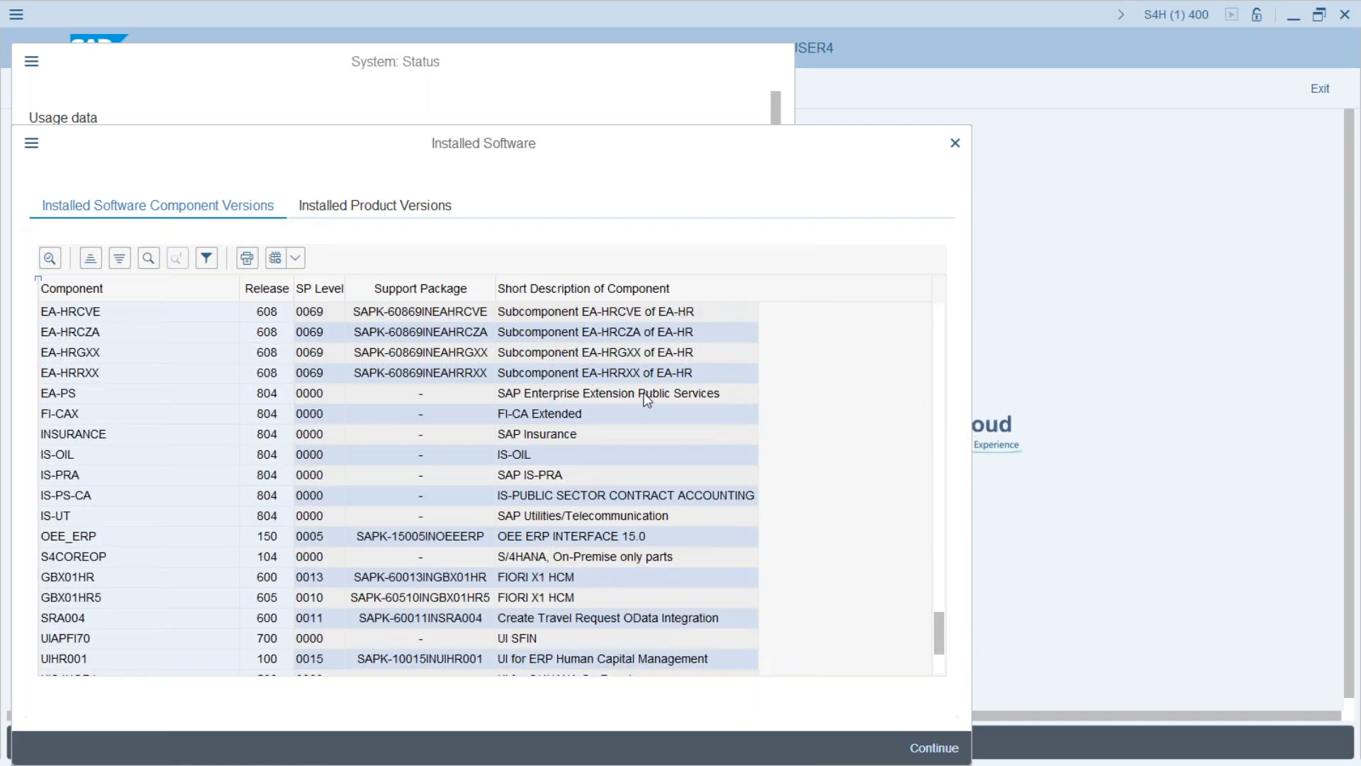
scroll(609, 528, "down", 2)
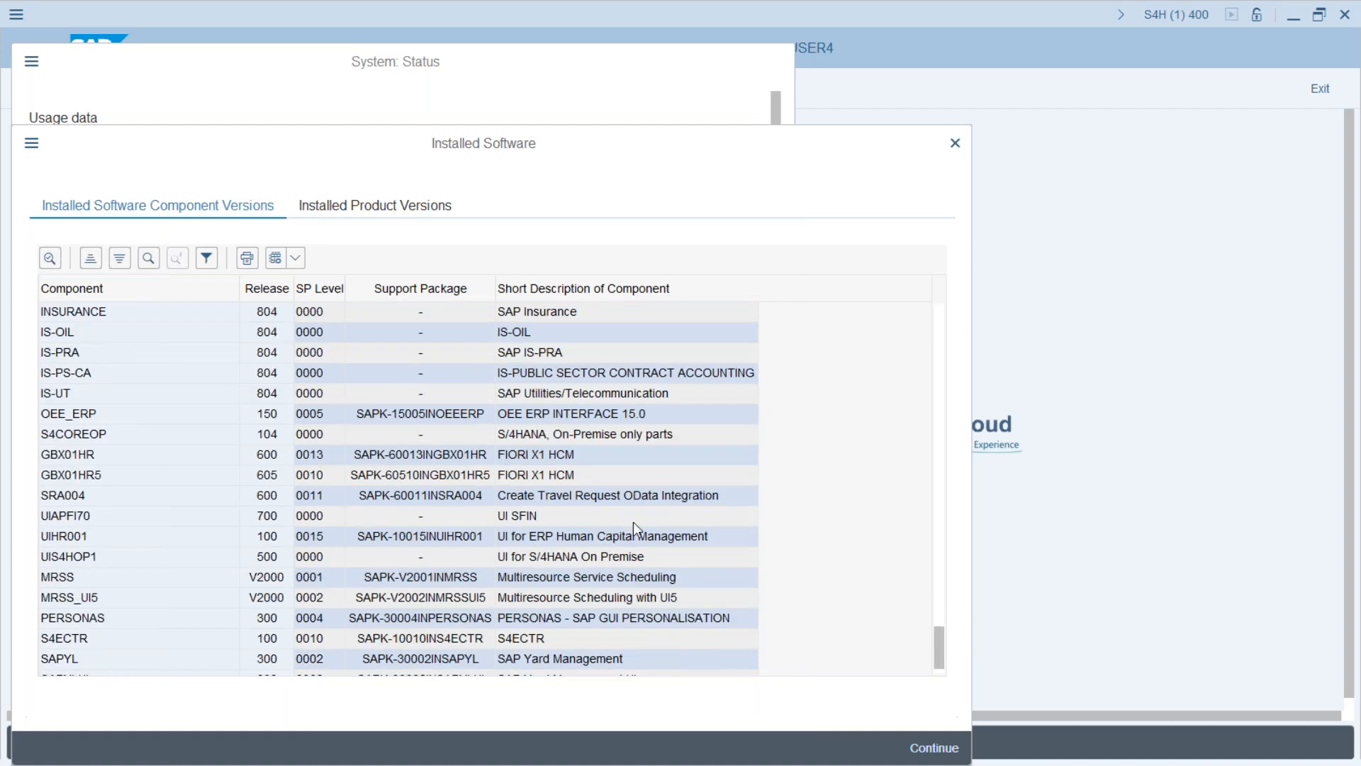
scroll(633, 563, "down", 1)
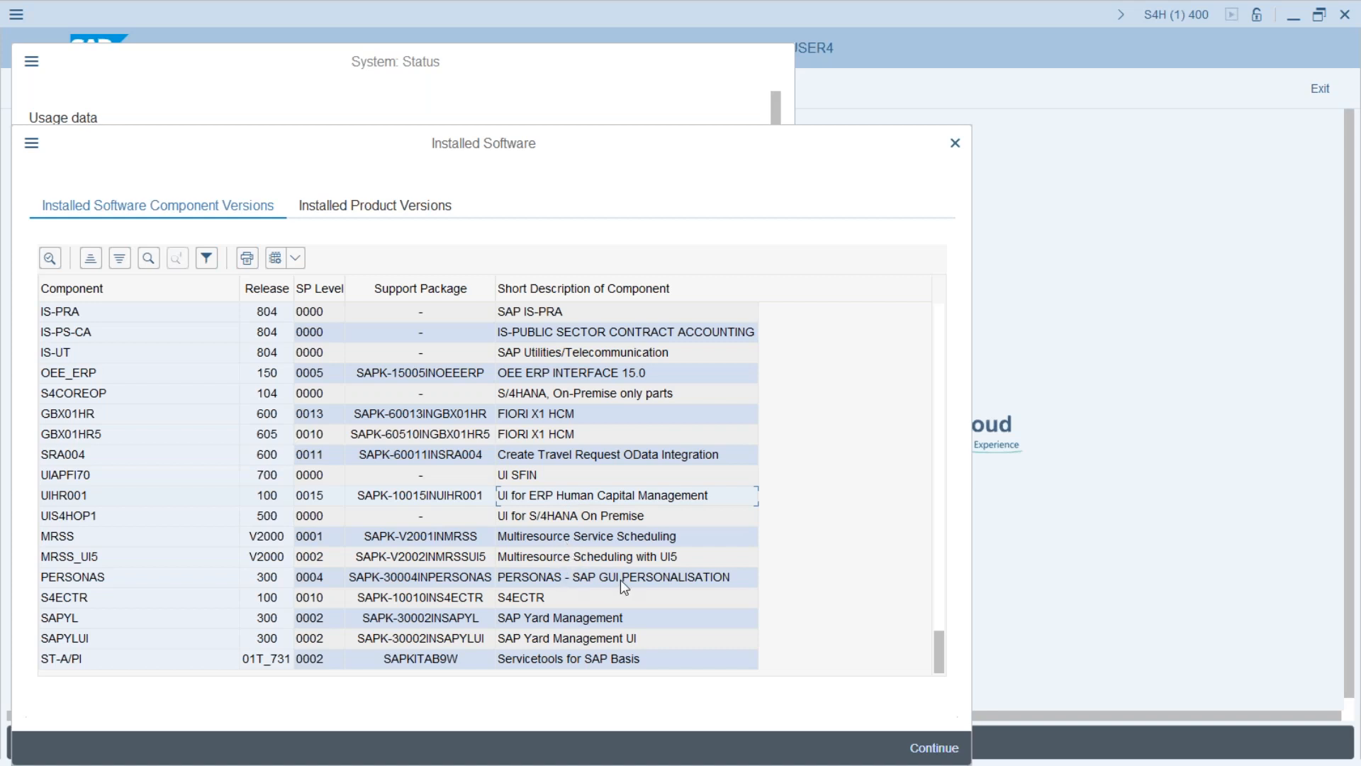
scroll(672, 455, "up", 20)
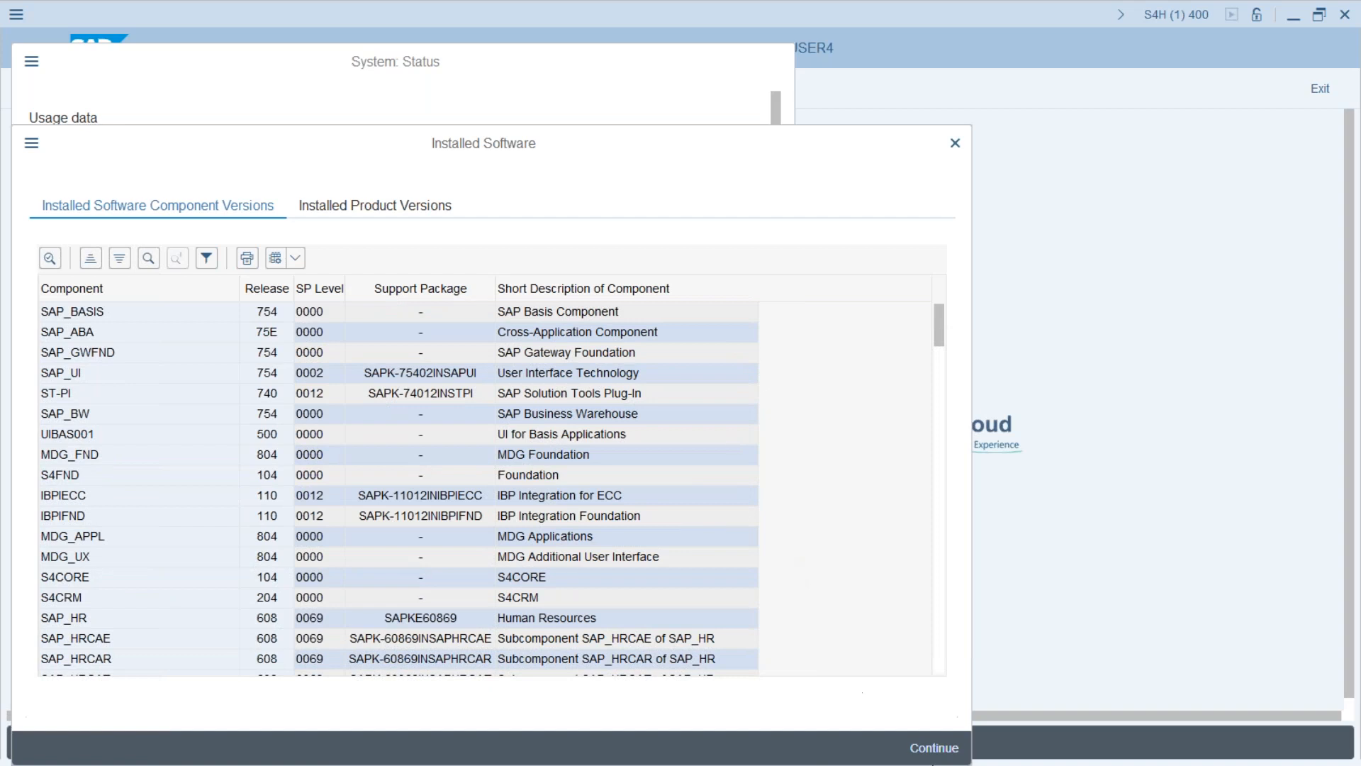
left_click(938, 747)
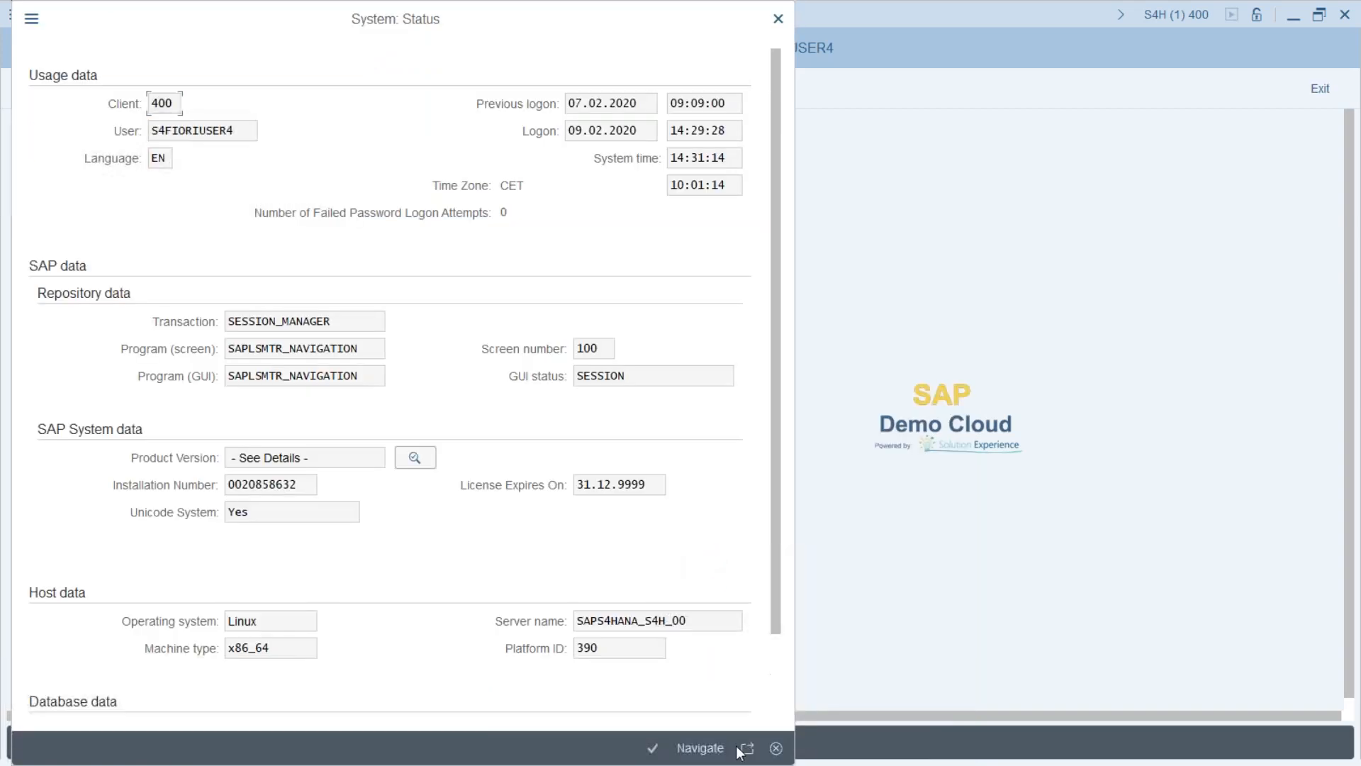
left_click(776, 748)
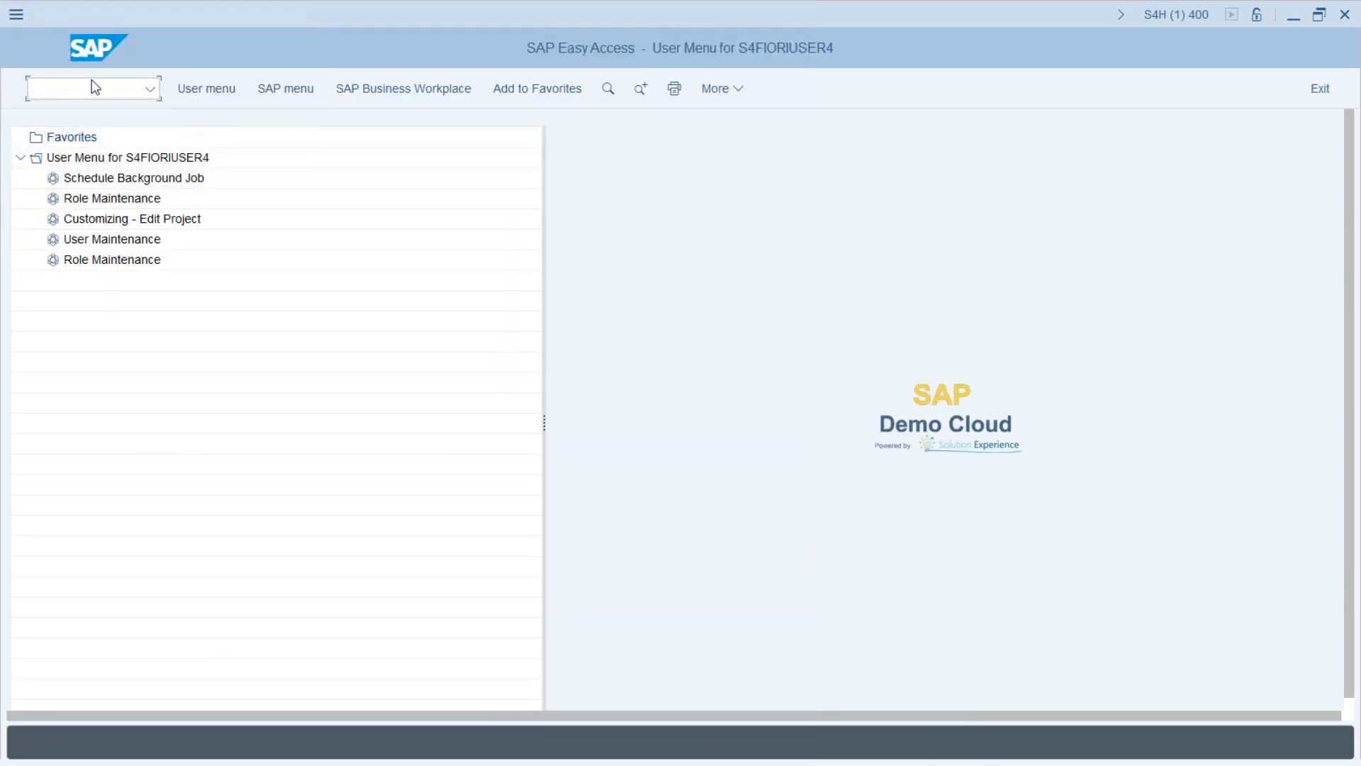
Step: Start the NWBC transaction and open the /nwbc cockpit from the NetWeaver Business Client launcher
type("/nnwb")
key("Return")
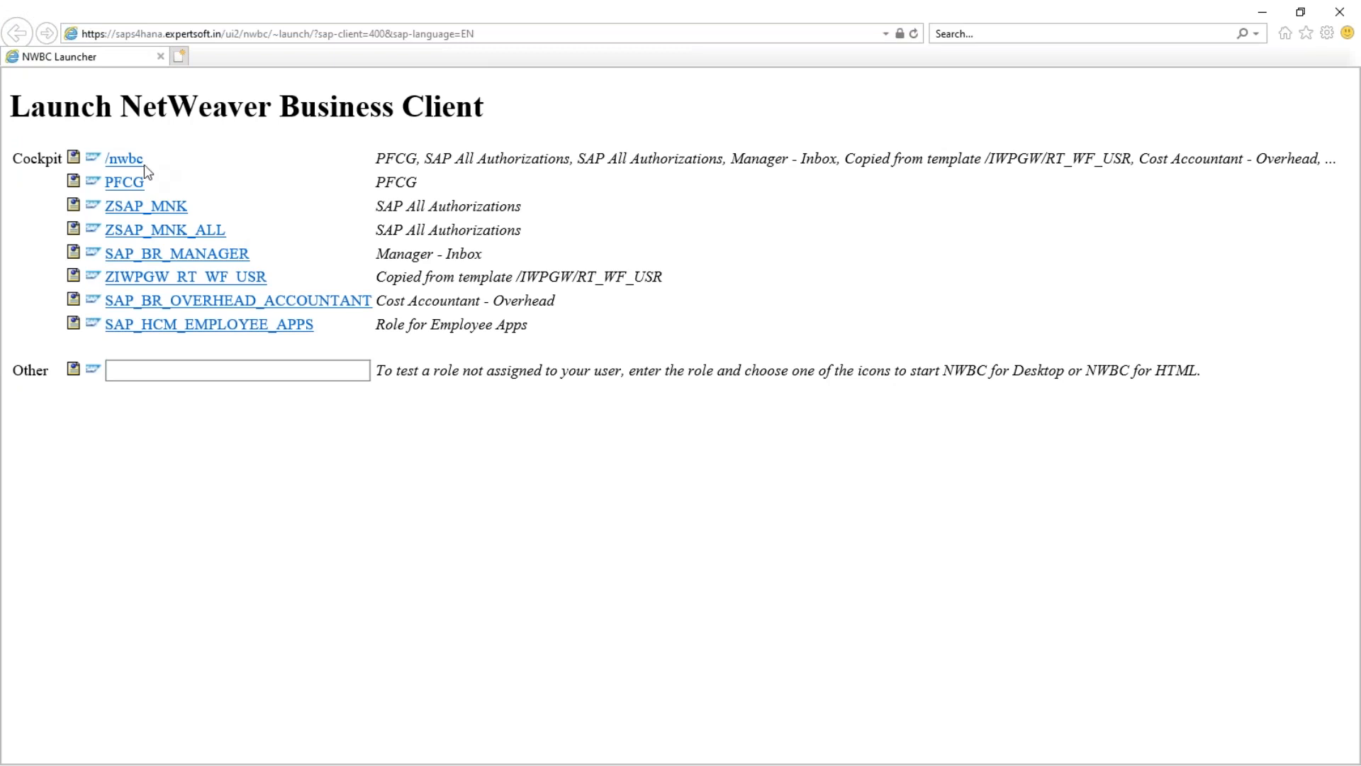
left_click(143, 163)
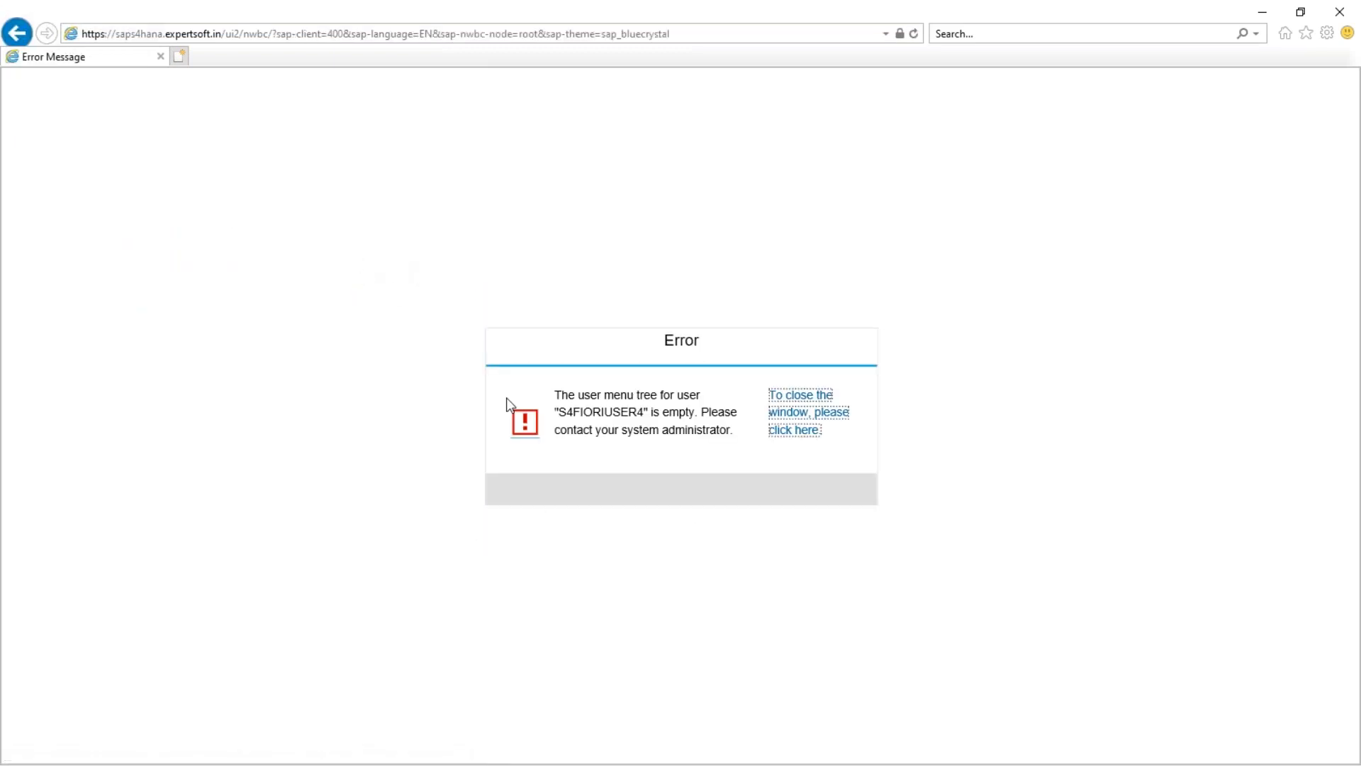
left_click_drag(583, 396, 739, 411)
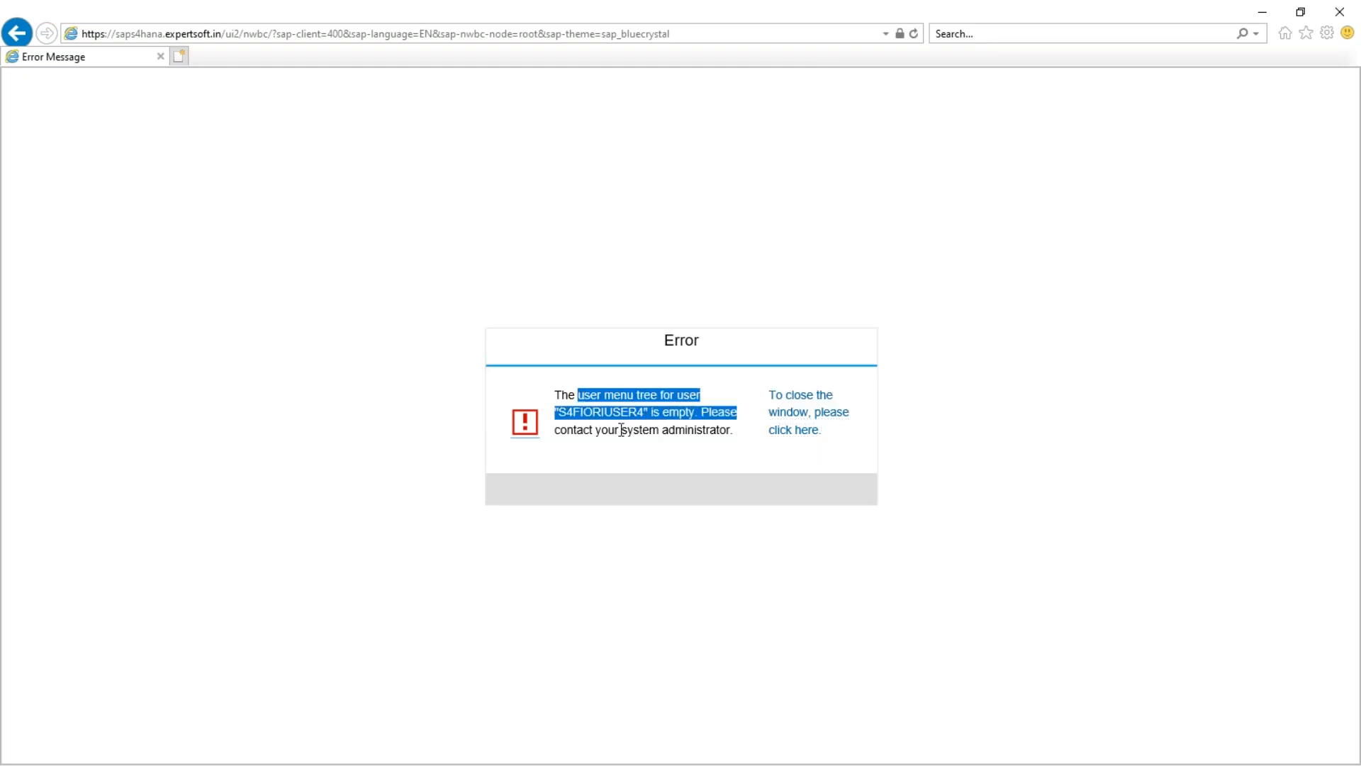
left_click_drag(621, 430, 722, 431)
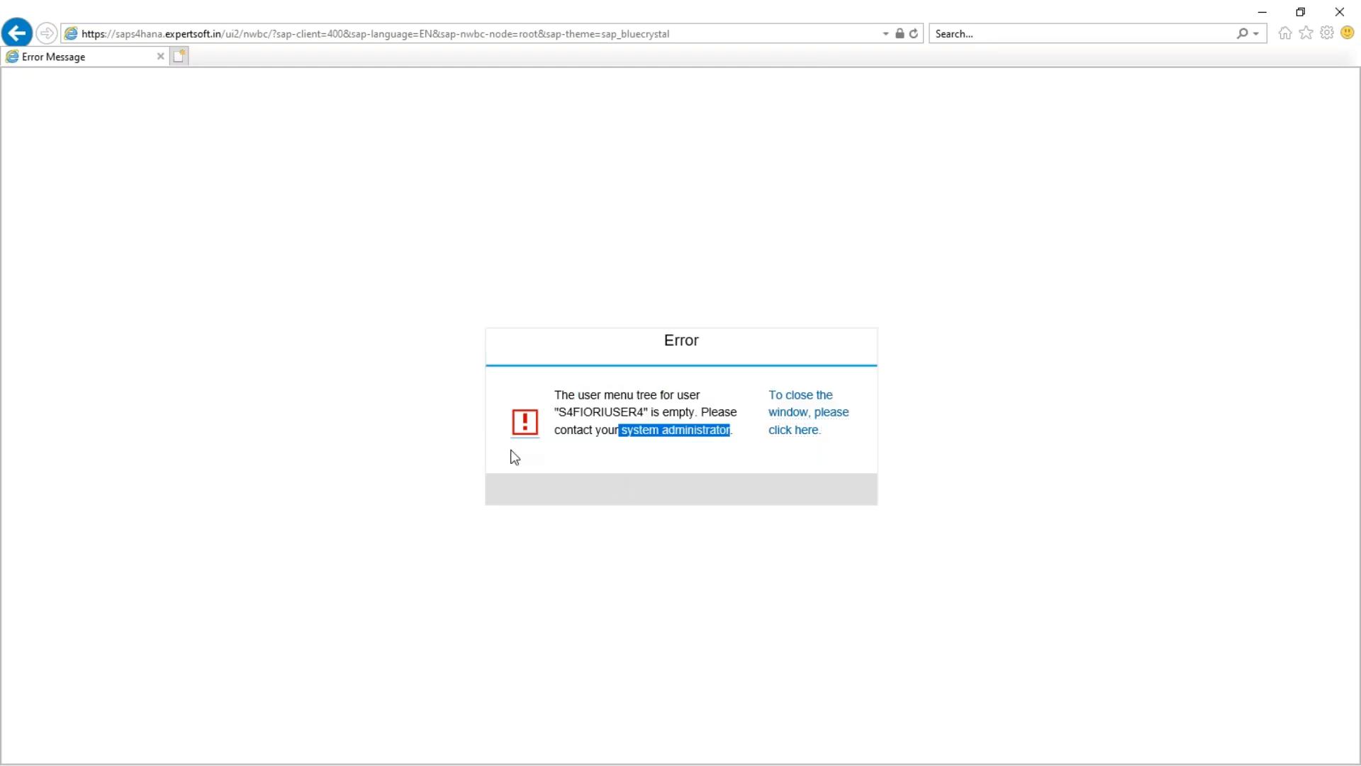
Step: Close the NetWeaver Business Client error page and log off from the S4H system
left_click(1338, 12)
left_click(1346, 17)
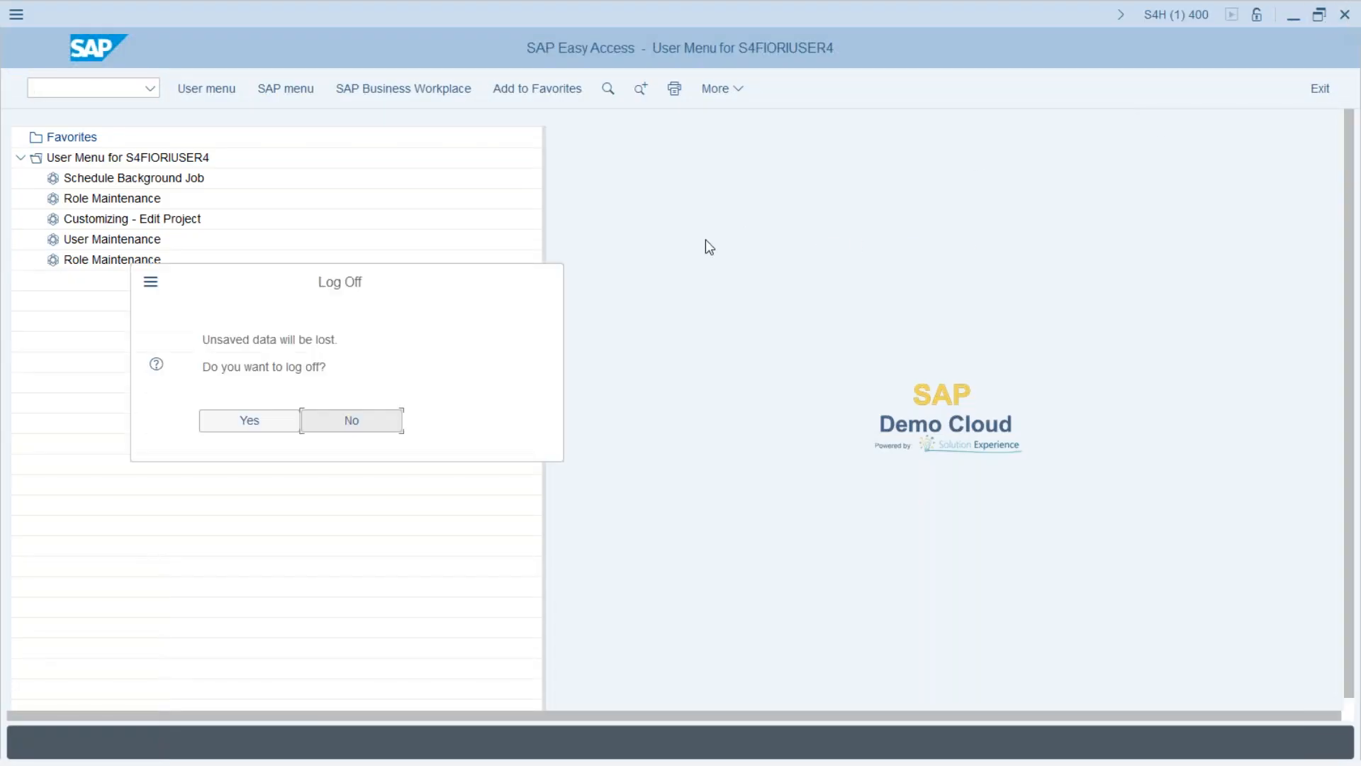
left_click(254, 427)
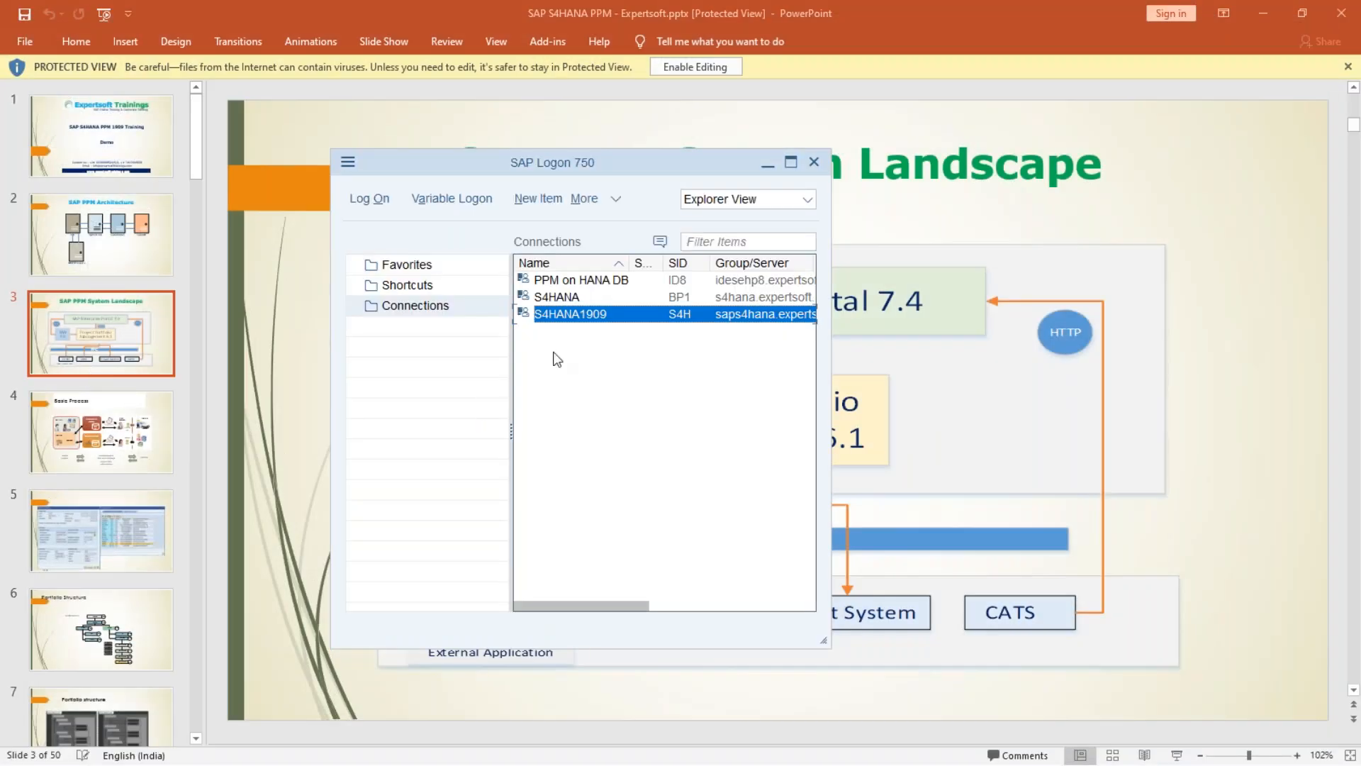
Step: Log on to the S4HANA1909 system again with the account password and launch NetWeaver Business Client
double_click(586, 317)
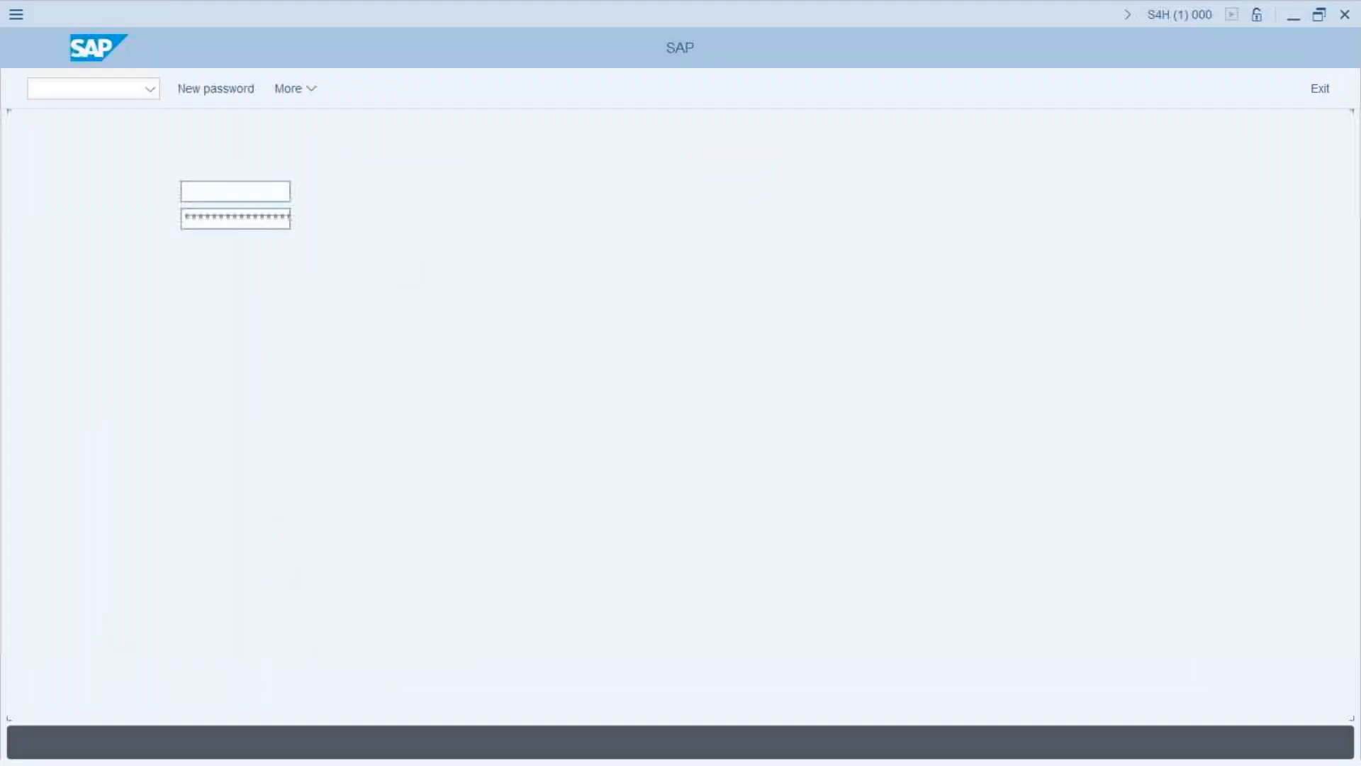
left_click(235, 211)
key("Tab")
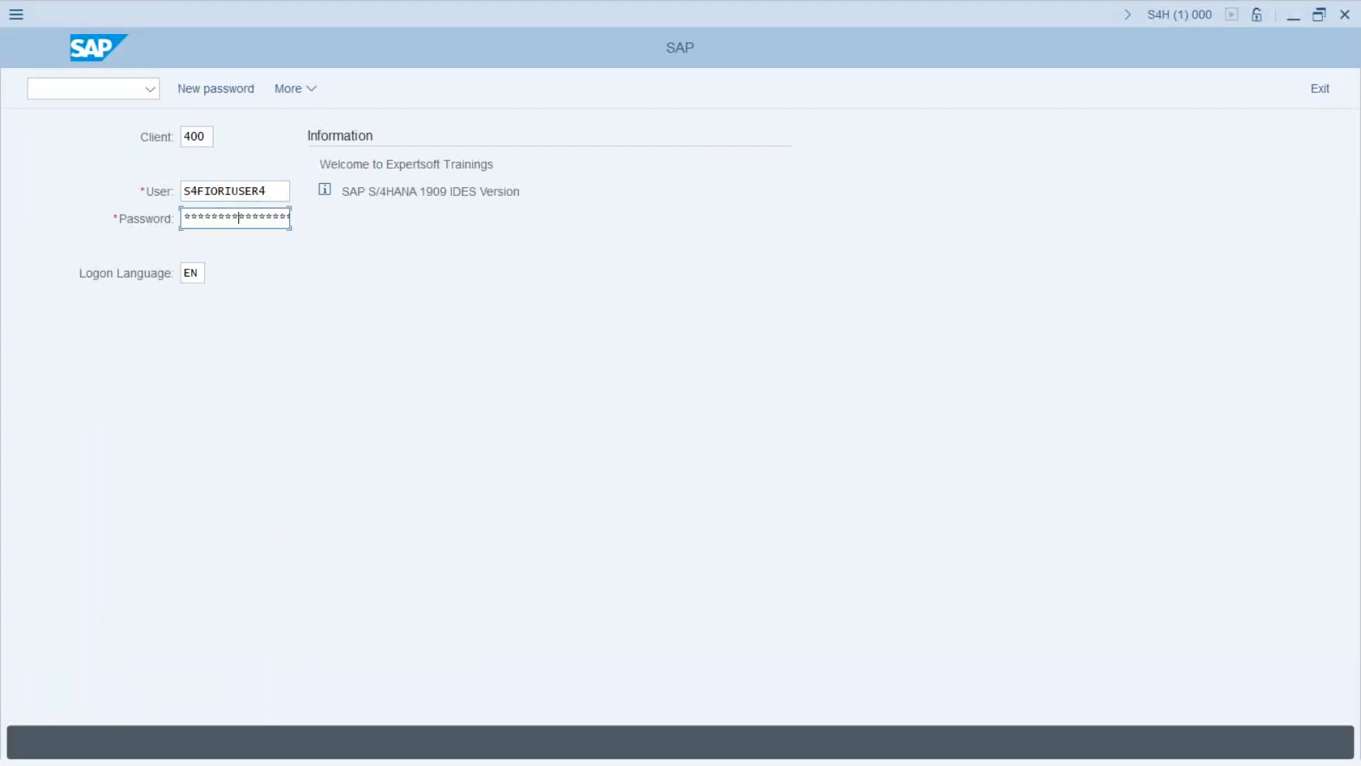
key("Return")
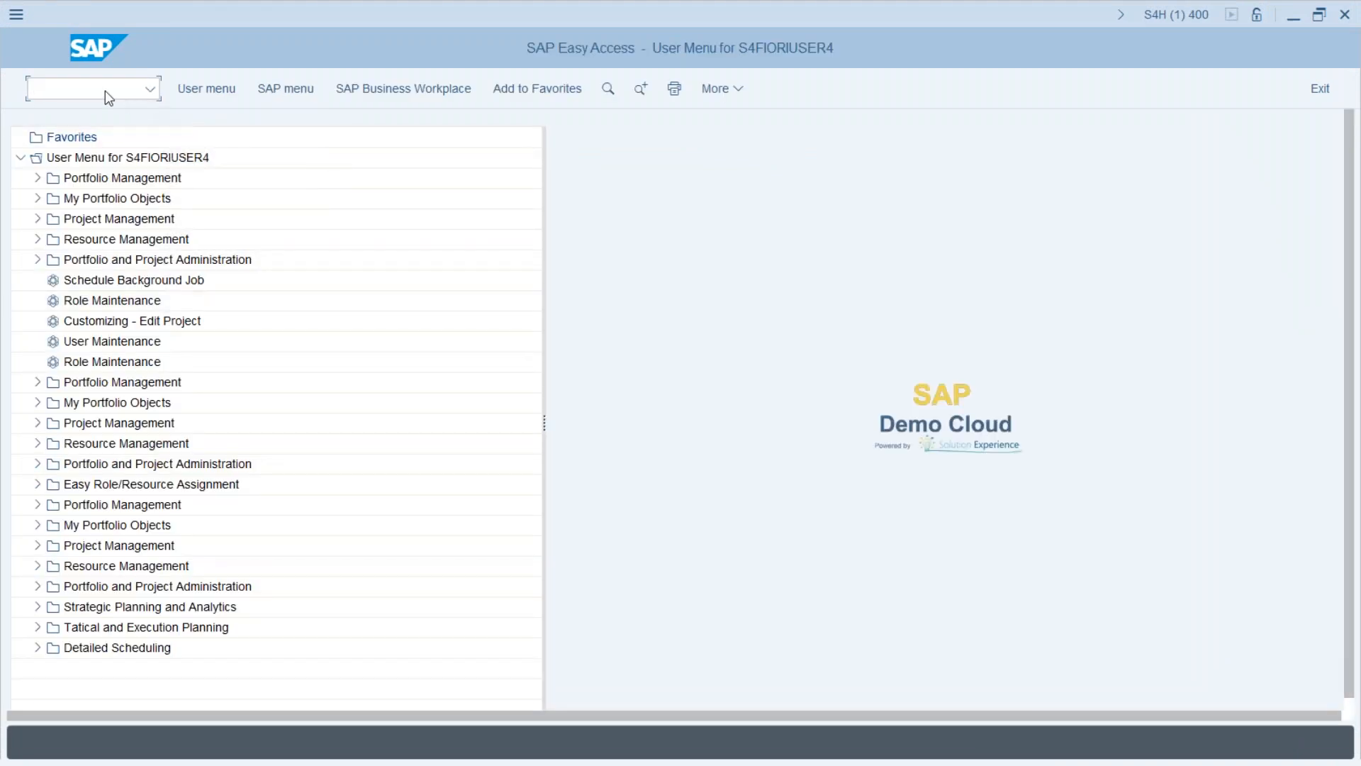
key("Down")
key("Return")
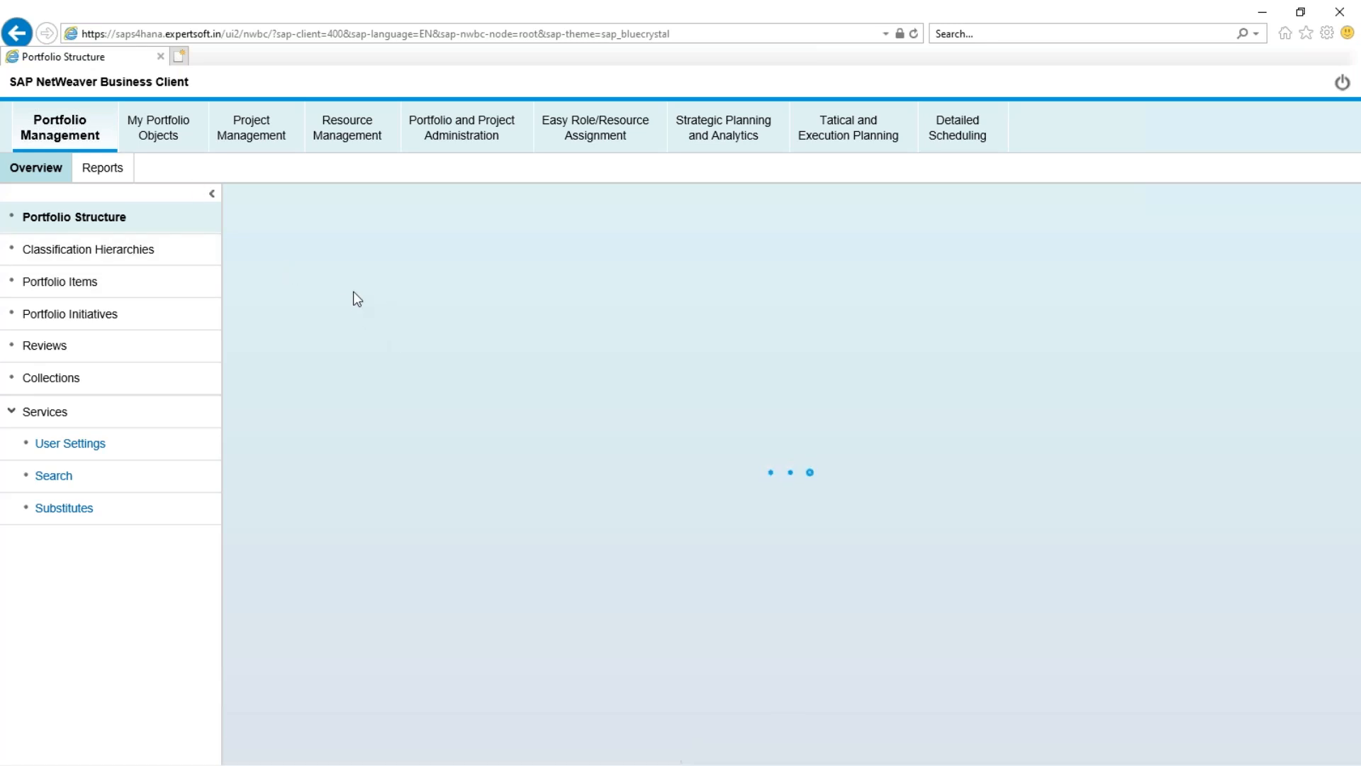
Step: Browse the portfolios available under Switch Portfolio in Portfolio Structure, and close the list without choosing one
left_click(305, 294)
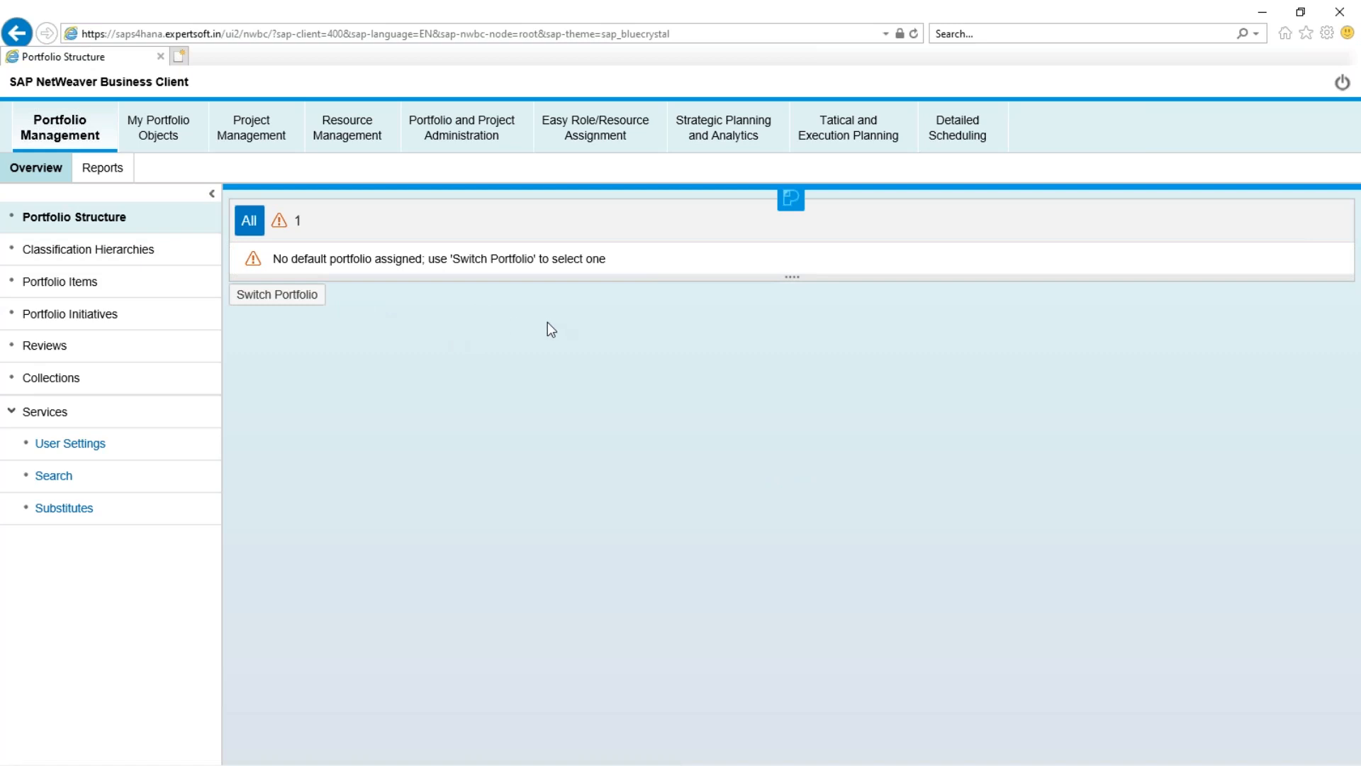
scroll(814, 558, "down", 10)
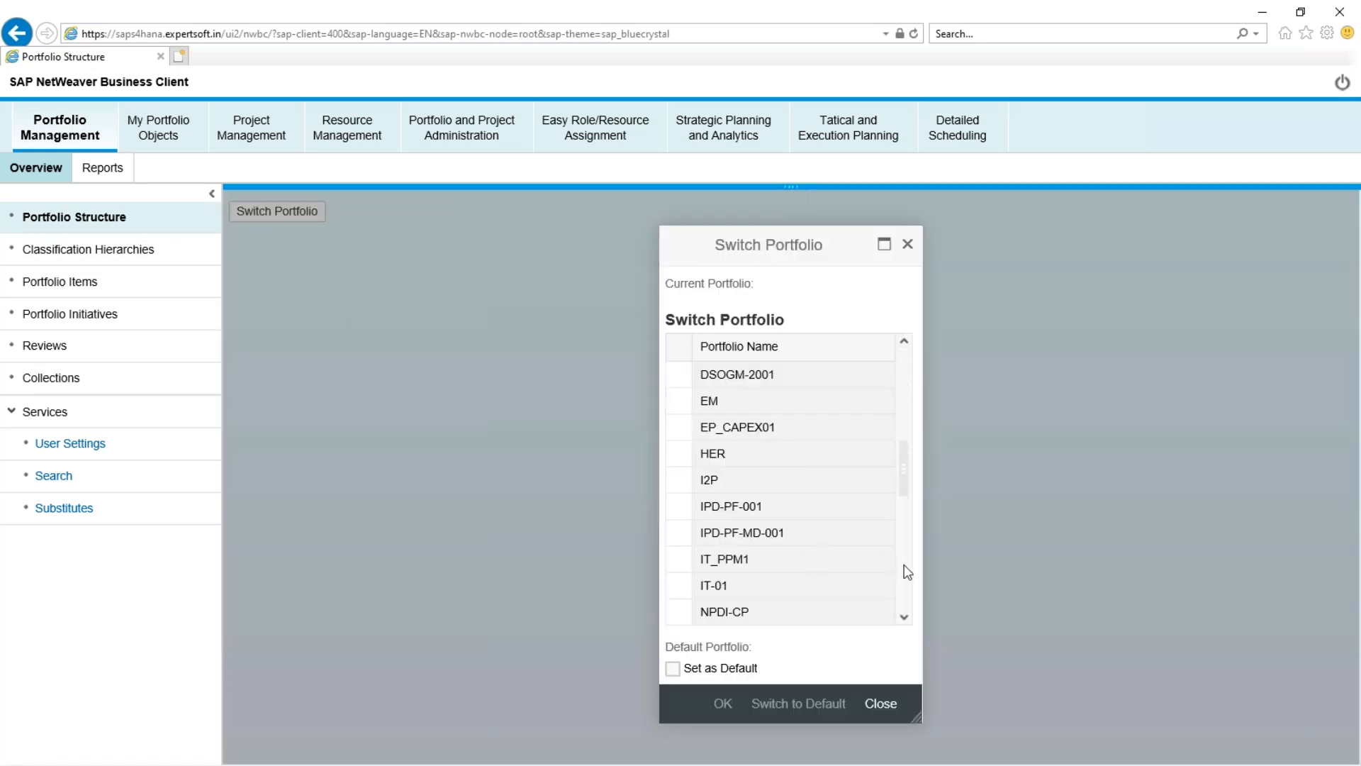
left_click(887, 704)
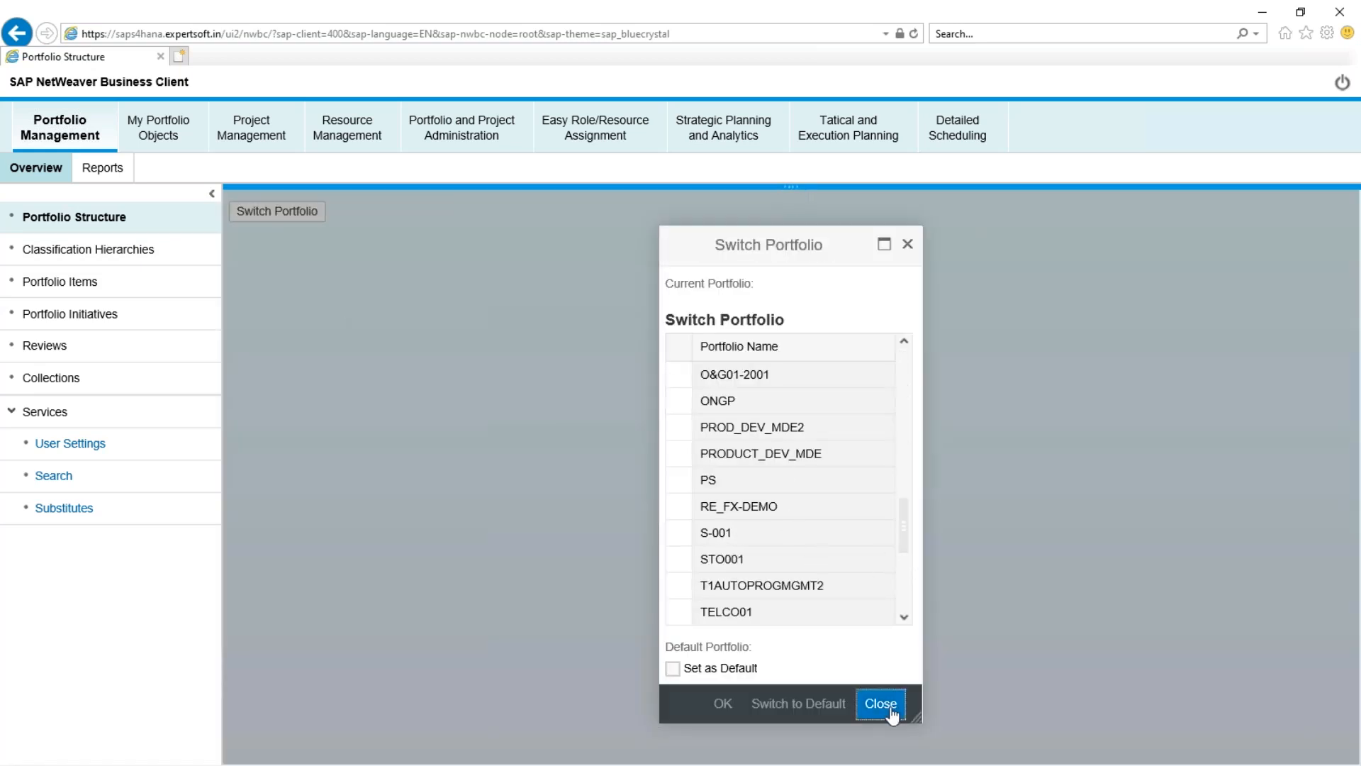
Step: Open the portfolios overview in Portfolio and Project Administration and allow the blocked pop-ups for this site
left_click(475, 147)
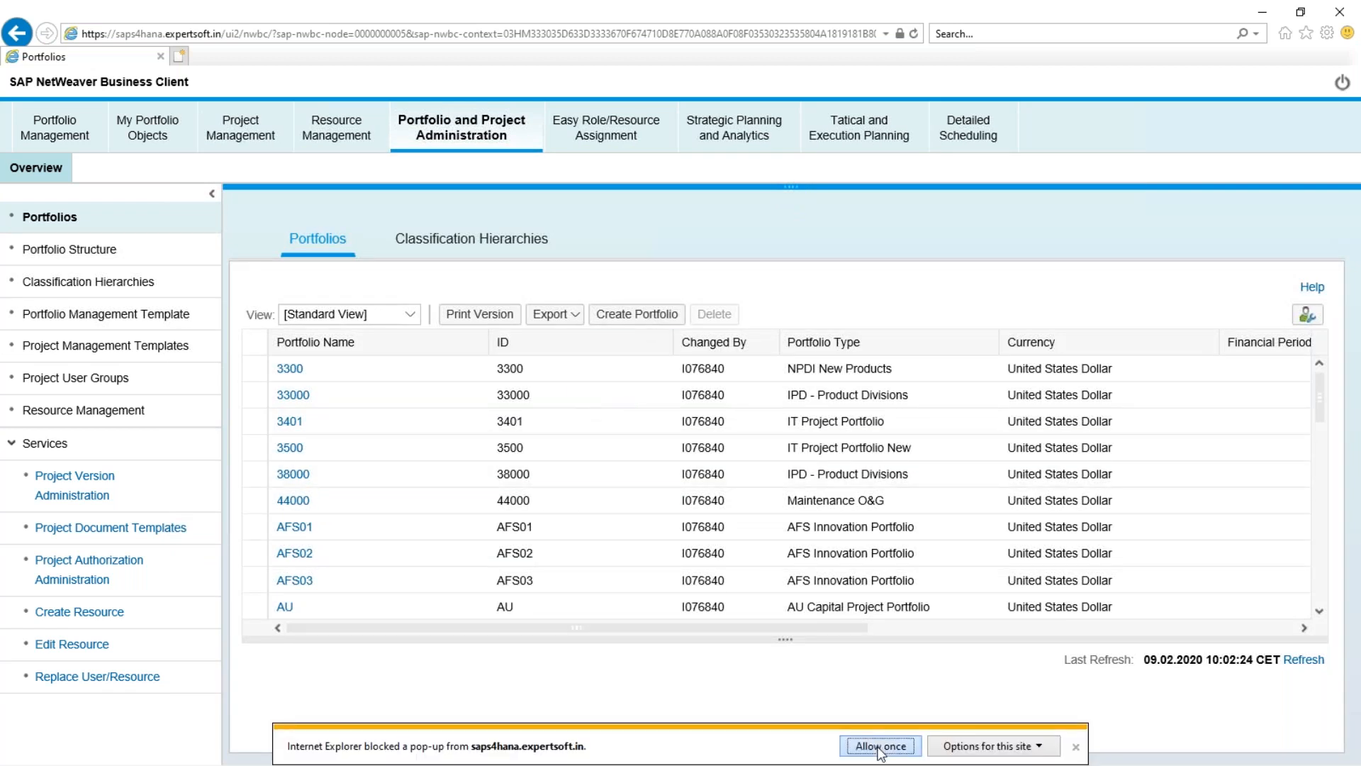
left_click(986, 749)
left_click(1113, 729)
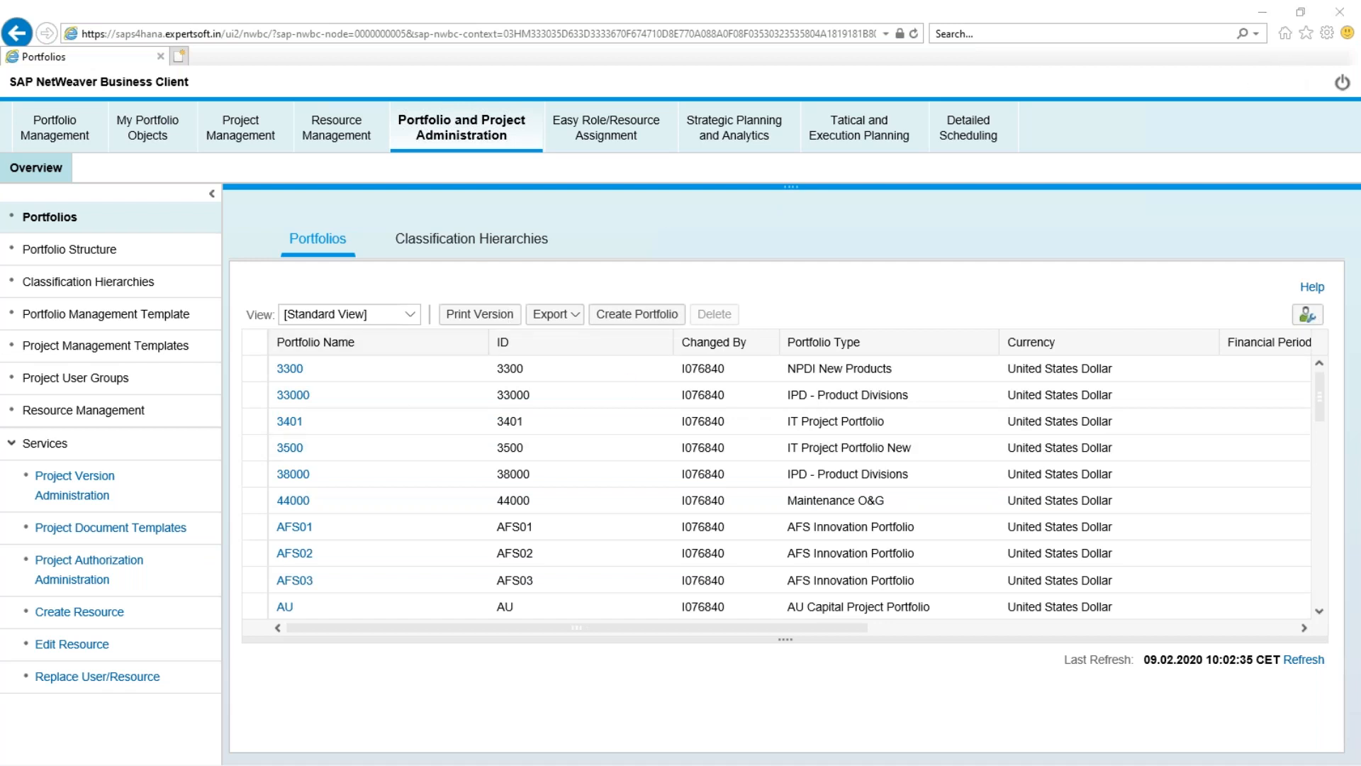
Step: Switch to the PowerPoint presentation and view slide 3, SAP PPM System Landscape
key("alt+Tab")
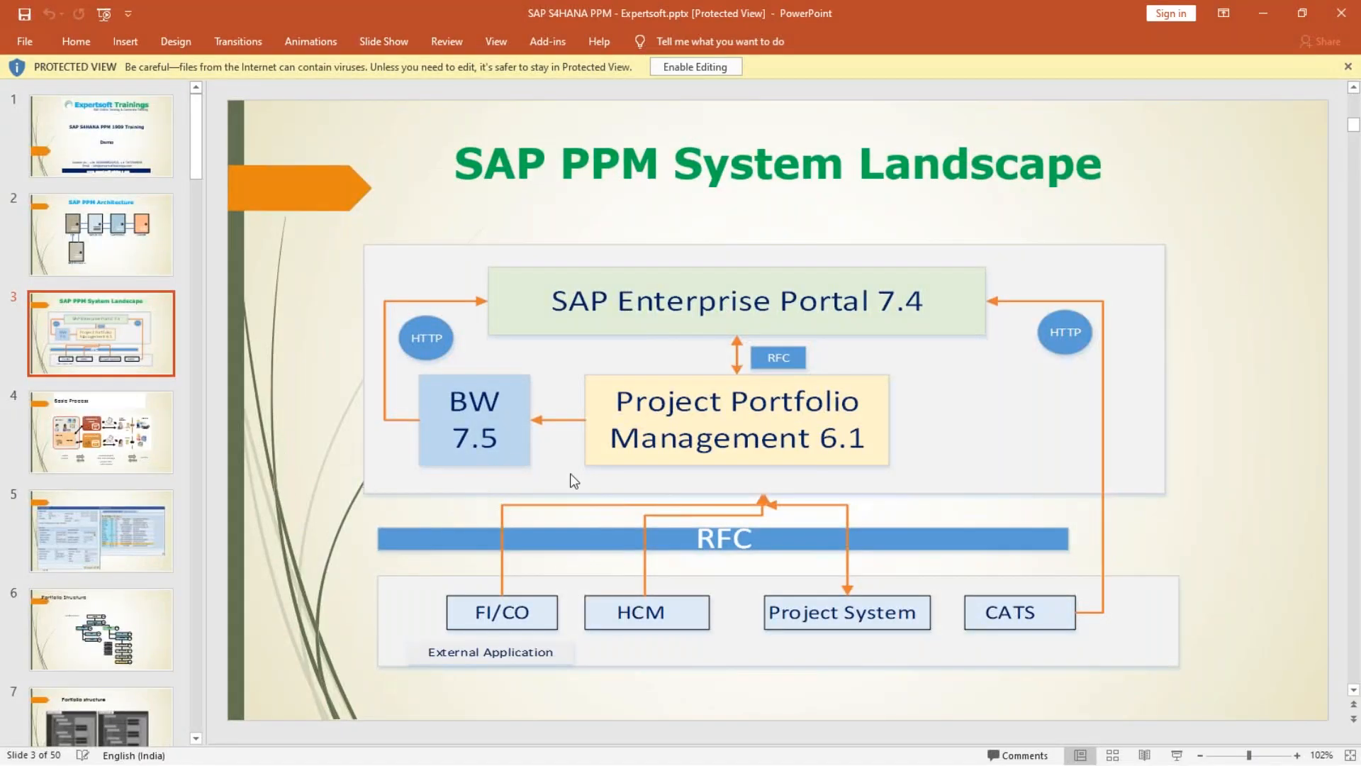
left_click(101, 453)
left_click(134, 364)
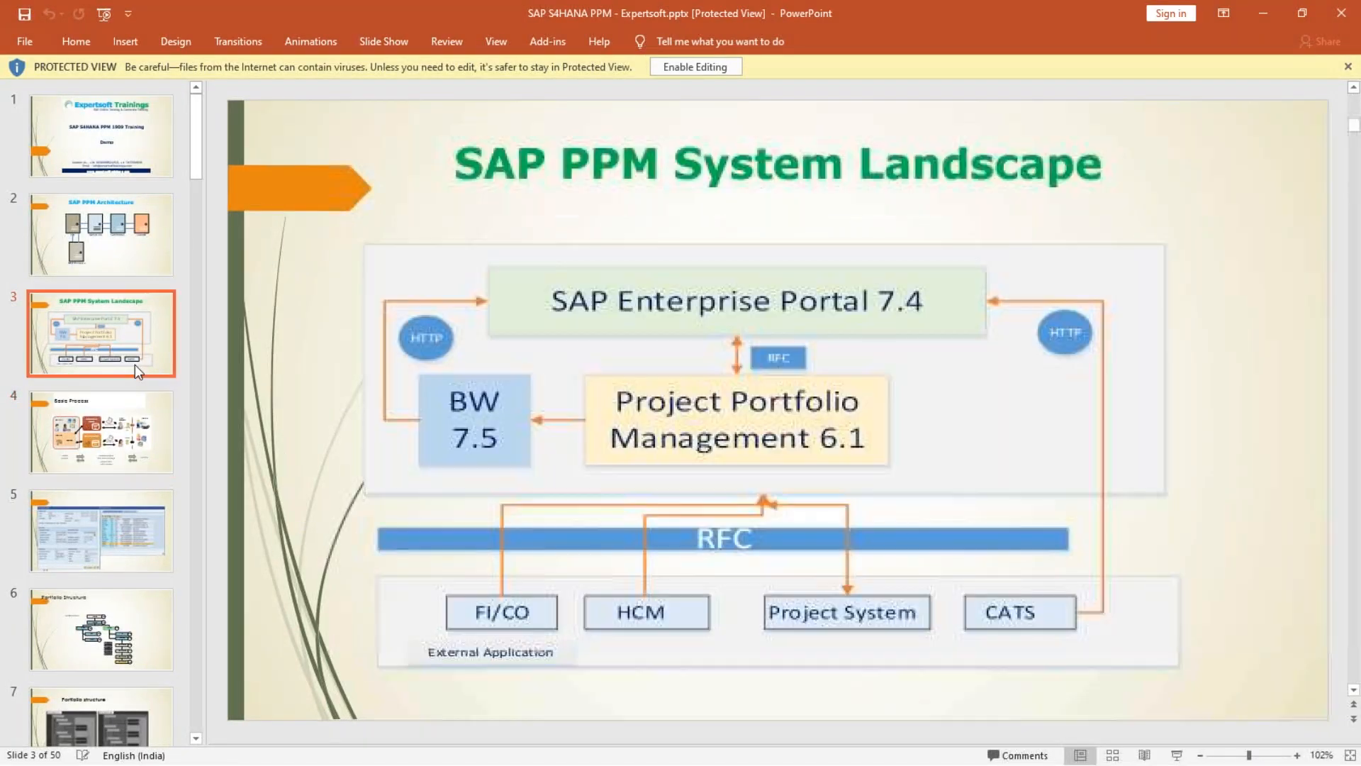
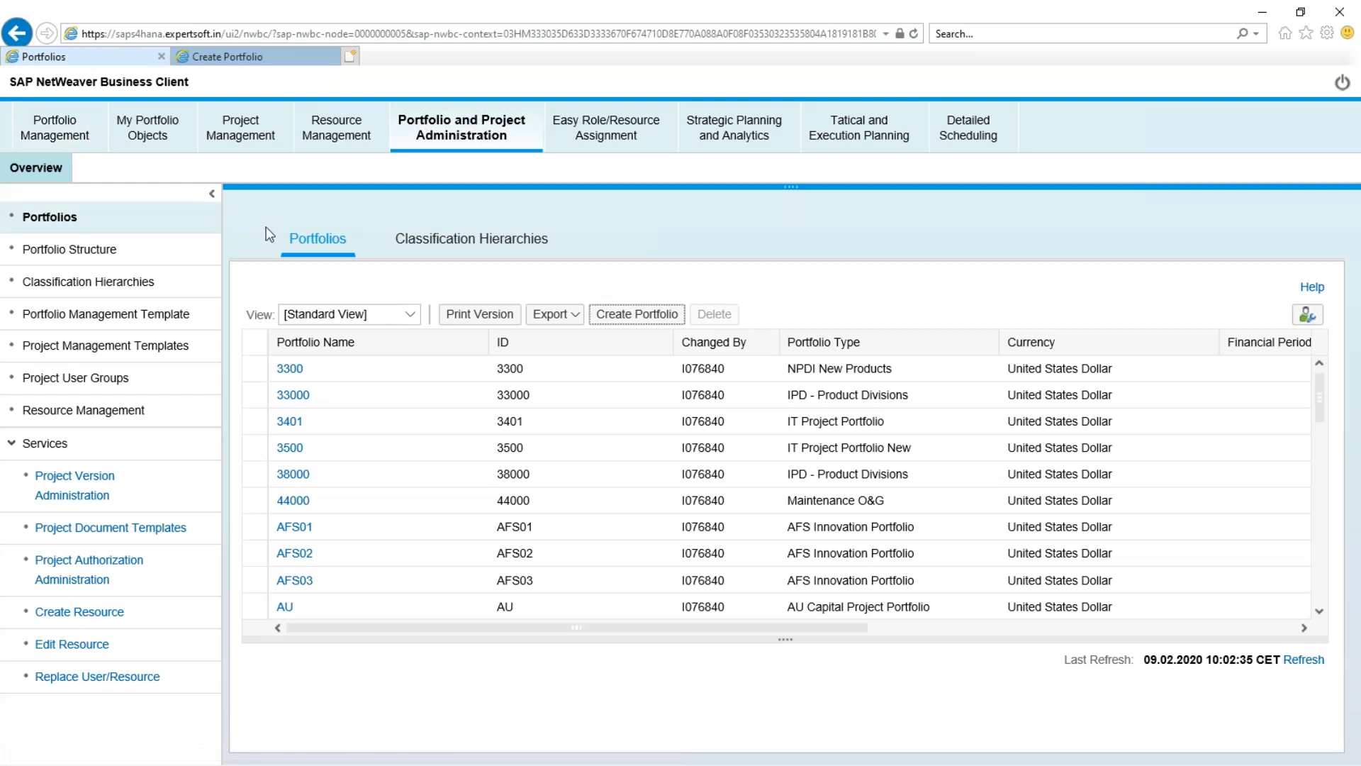
Step: Open Switch Portfolio from the Portfolio Structure page in Portfolio Management and select the BAC portfolio
left_click(54, 131)
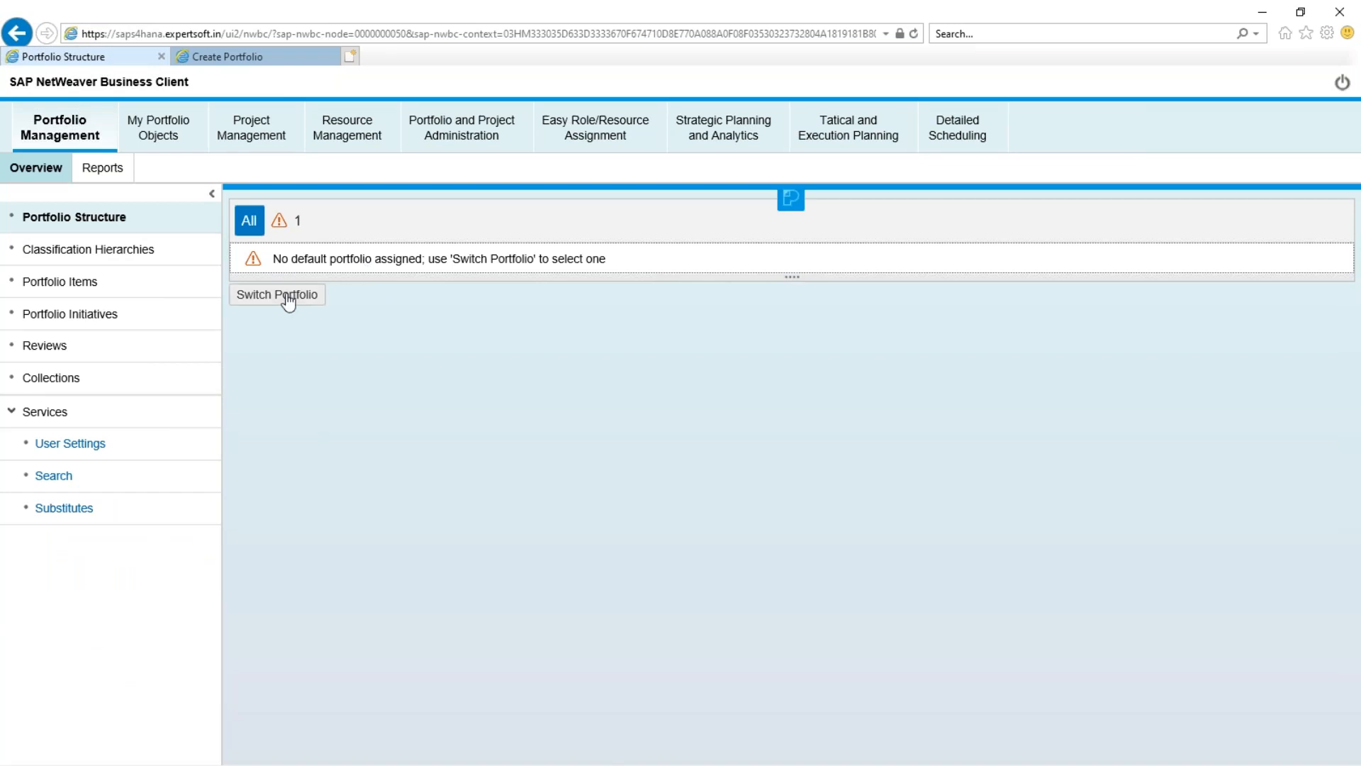
left_click(291, 297)
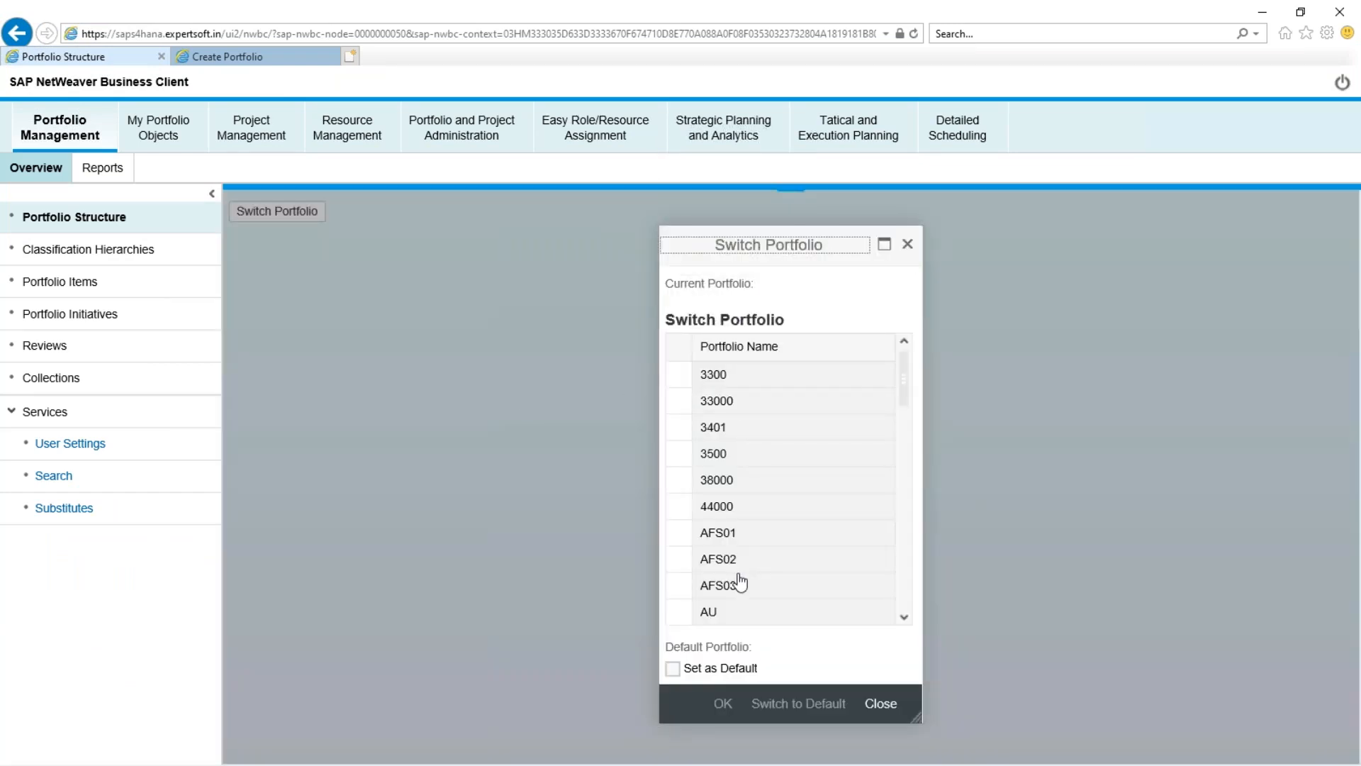
scroll(739, 581, "down", 1)
left_click(705, 558)
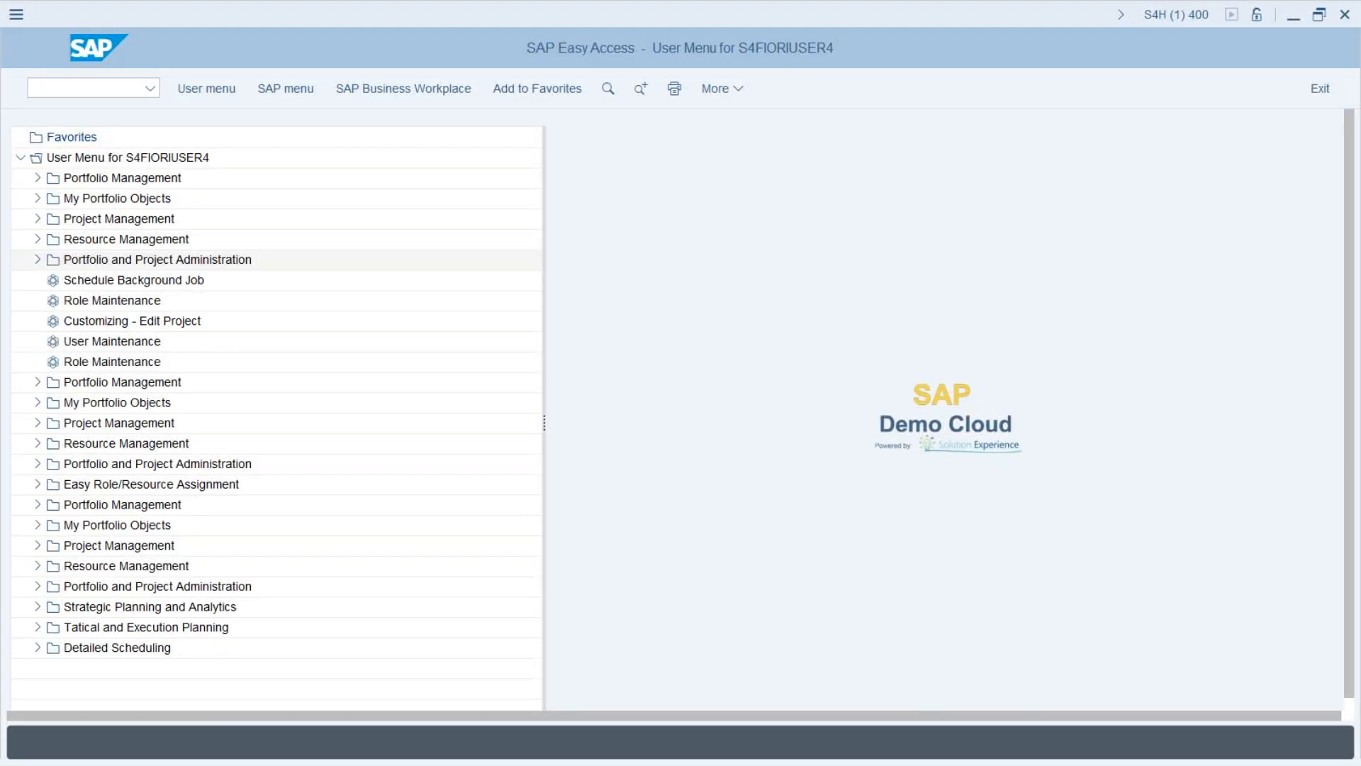
Step: Open another session on the S4HANA1909 system from SAP Logon, entering the account password
left_click(85, 88)
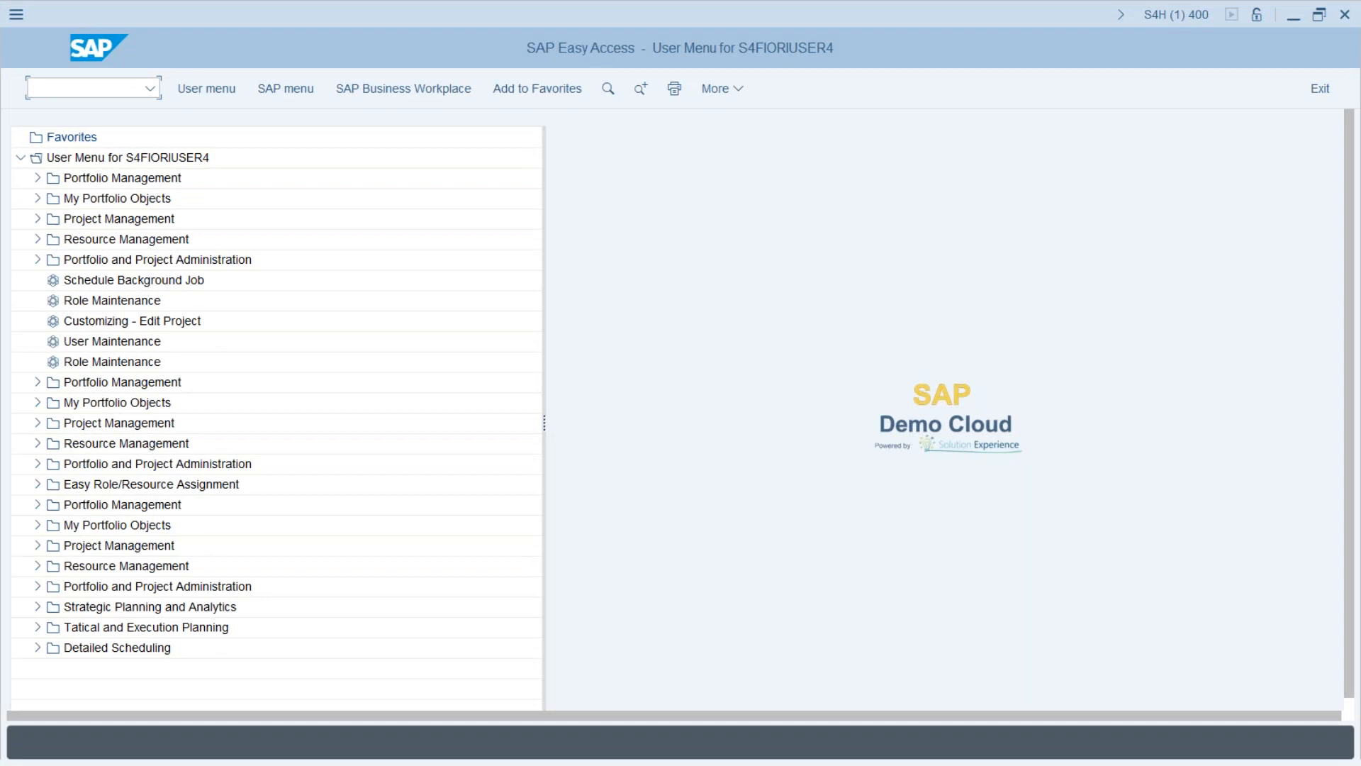
key("alt+Tab")
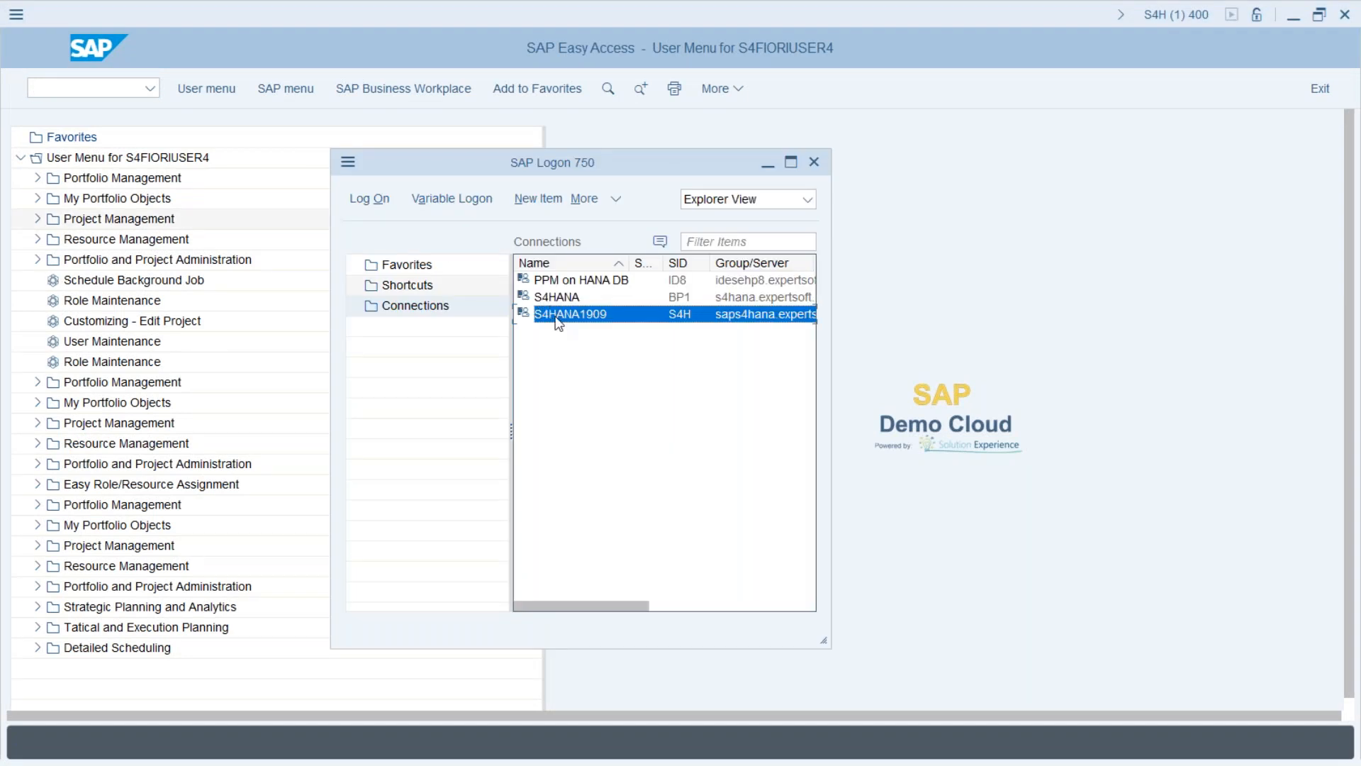
left_click(369, 198)
left_click(222, 190)
left_click(234, 216)
type("********")
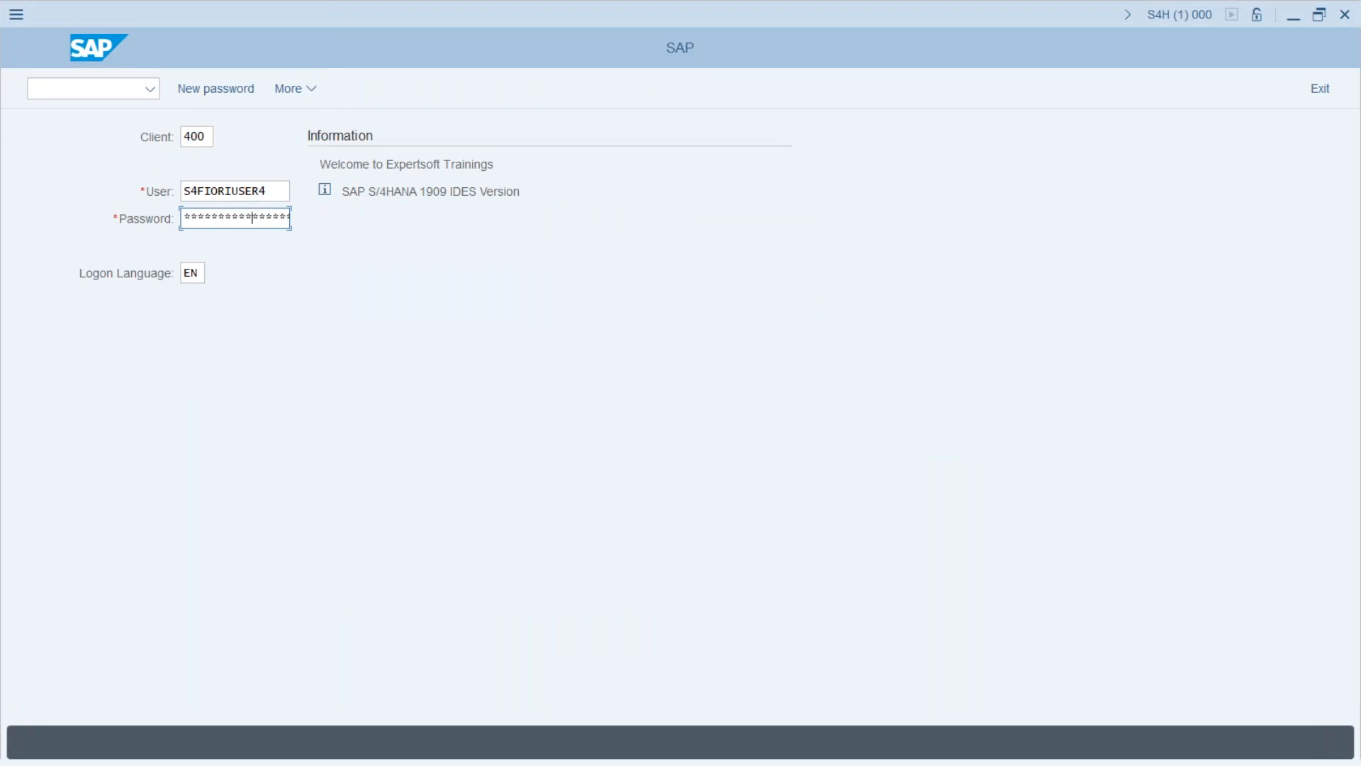
key("Return")
Step: Start transaction SE37, search function modules with *defa*port*, and choose /RPM/SET_USER_PORTFOLIO
type("se37")
key("Return")
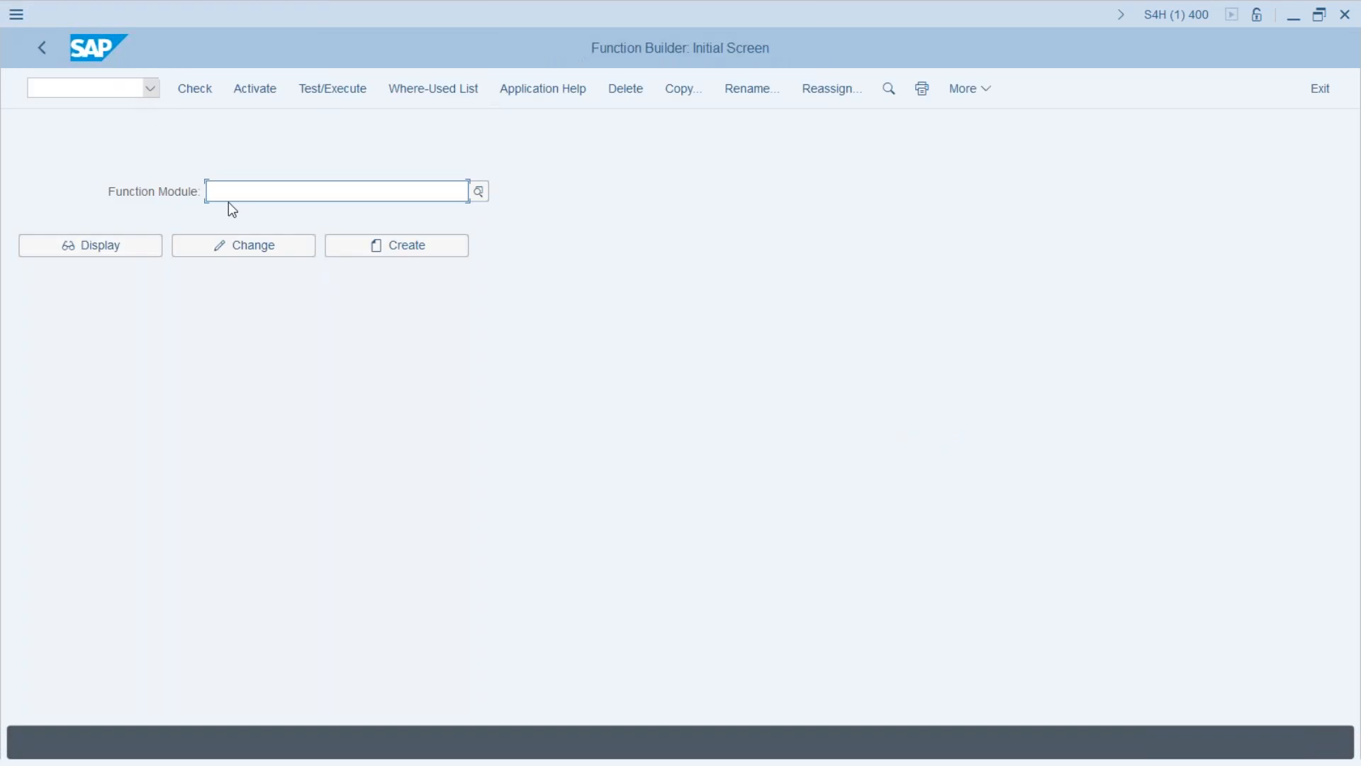
left_click(305, 199)
type("z")
key("BackSpace")
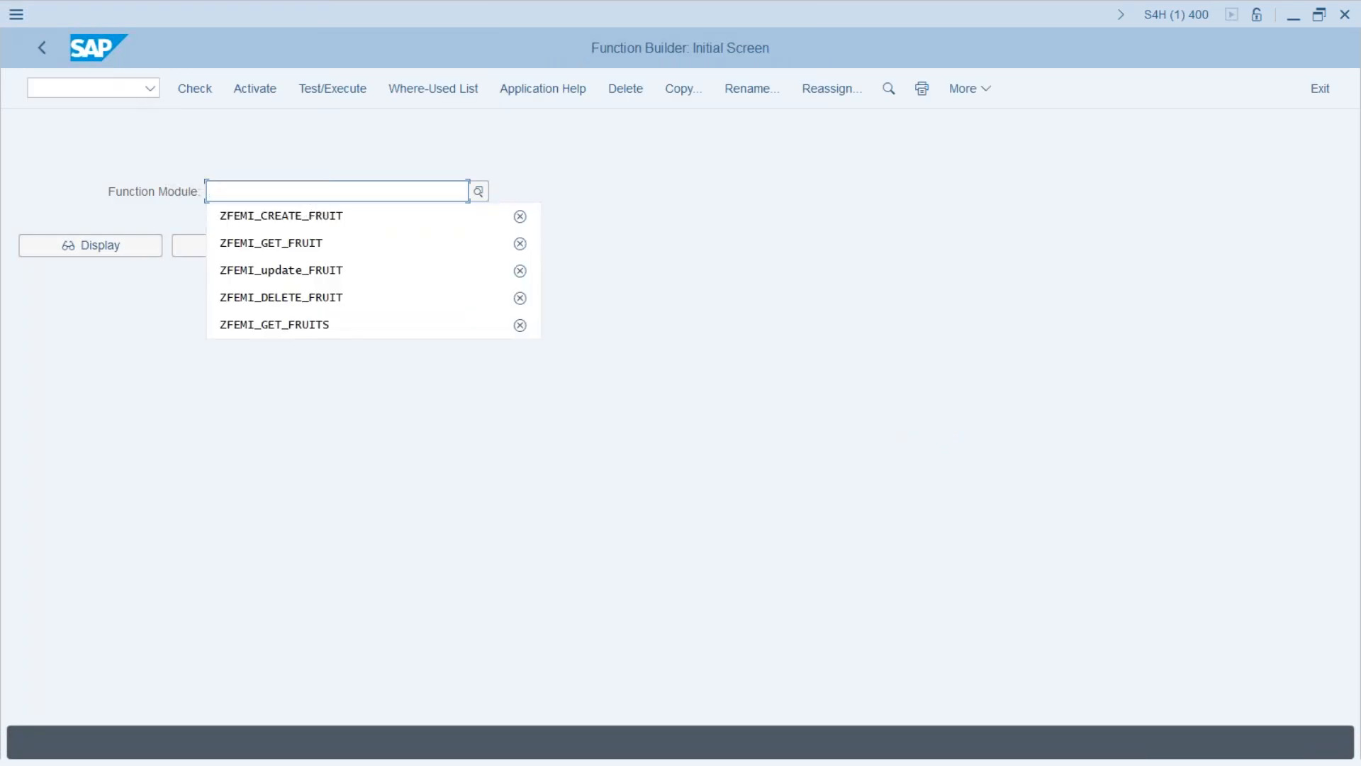
type("*defa")
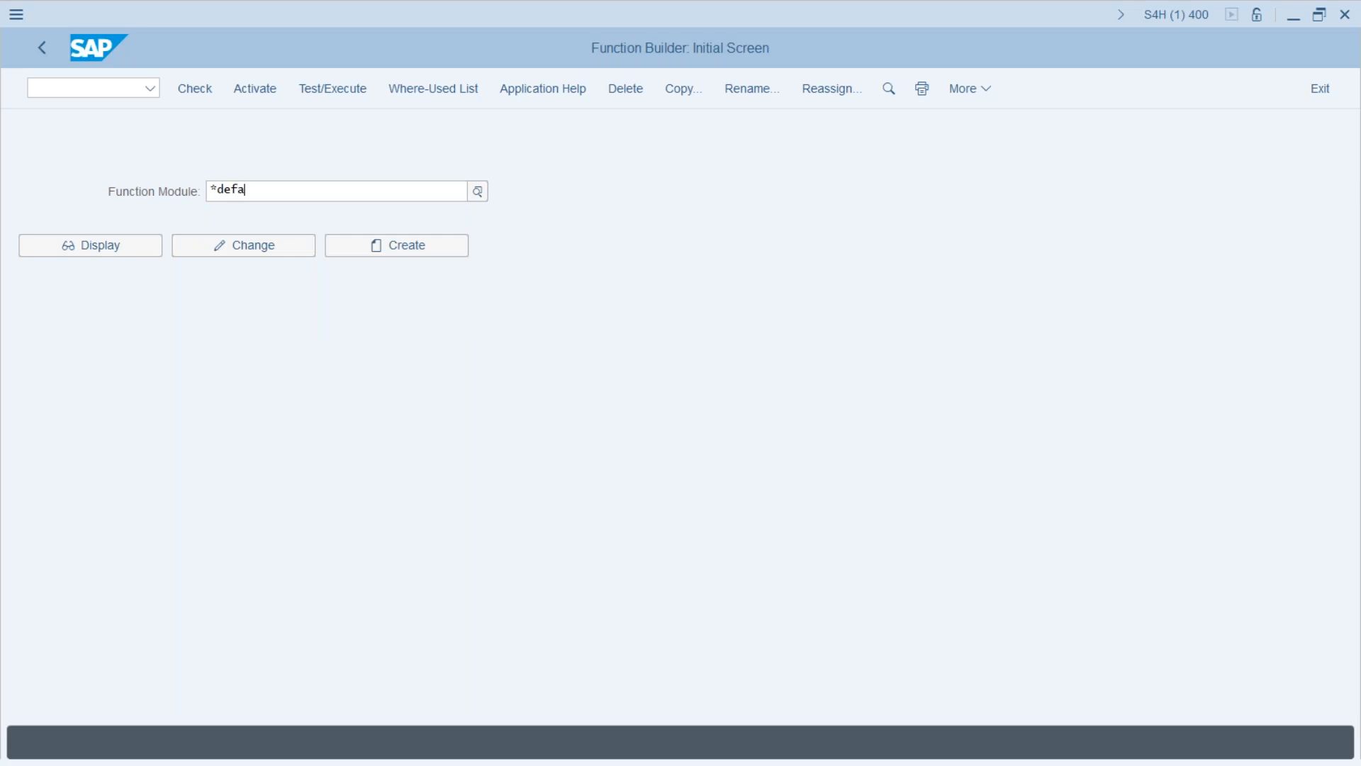
type("l")
key("BackSpace")
type("*port*")
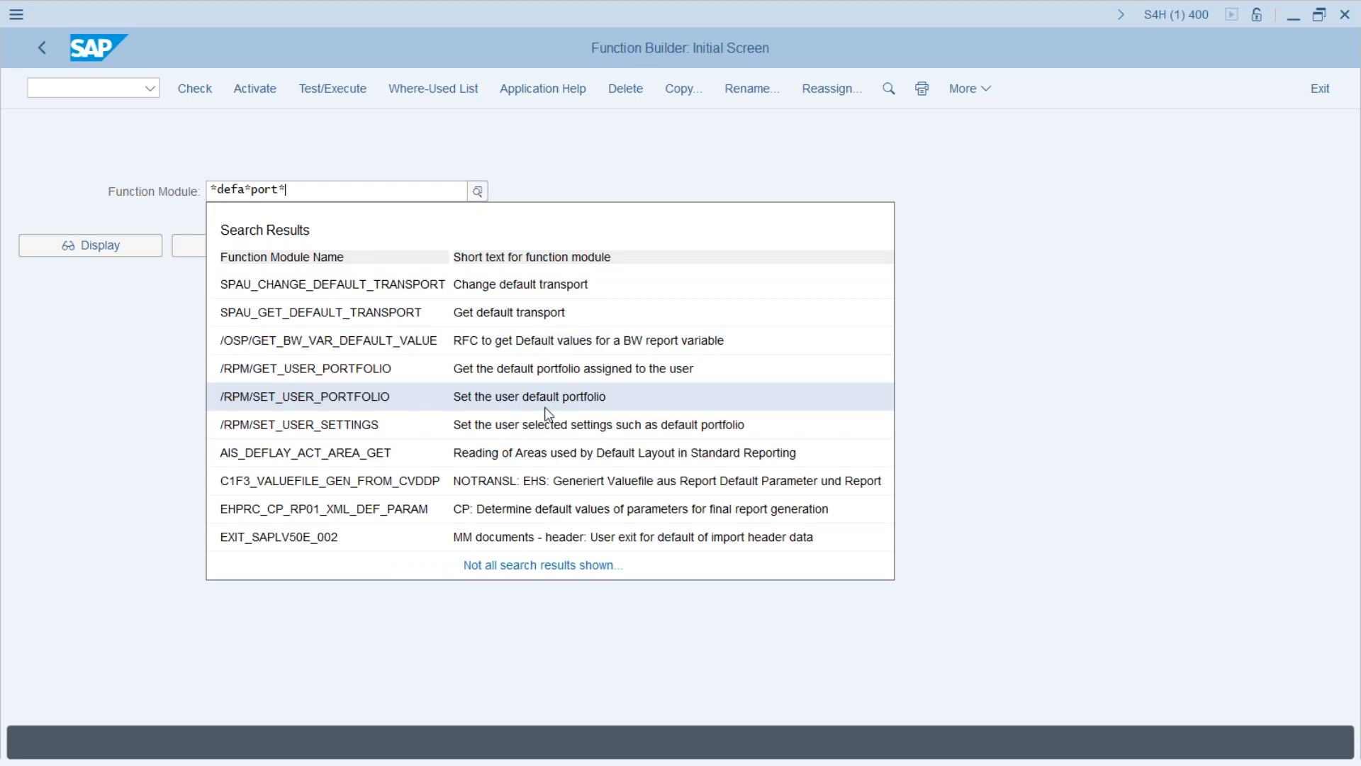
left_click(360, 399)
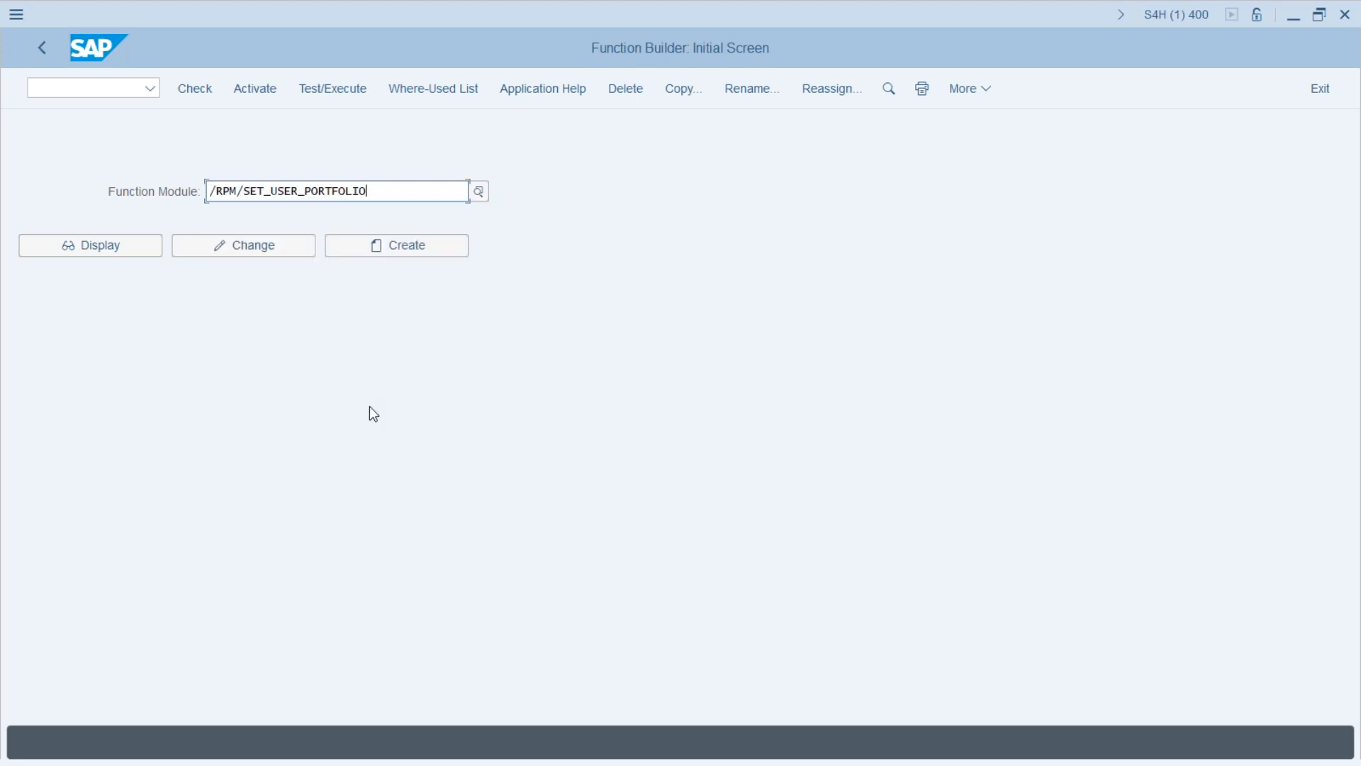
Step: Open the test screen for /RPM/SET_USER_PORTFOLIO and enter the logged-on user's ID in IV_USER_NAME
key("F8")
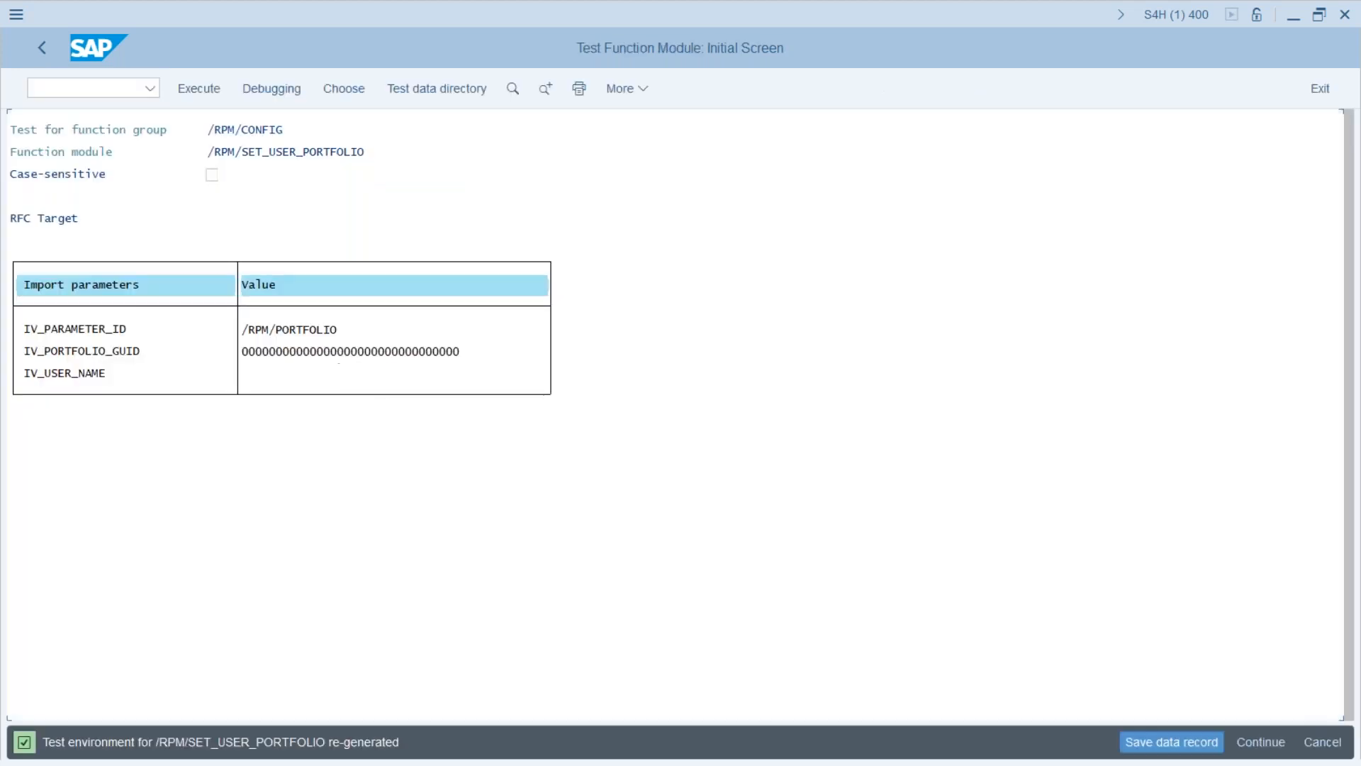
key("Tab")
key("Tab")
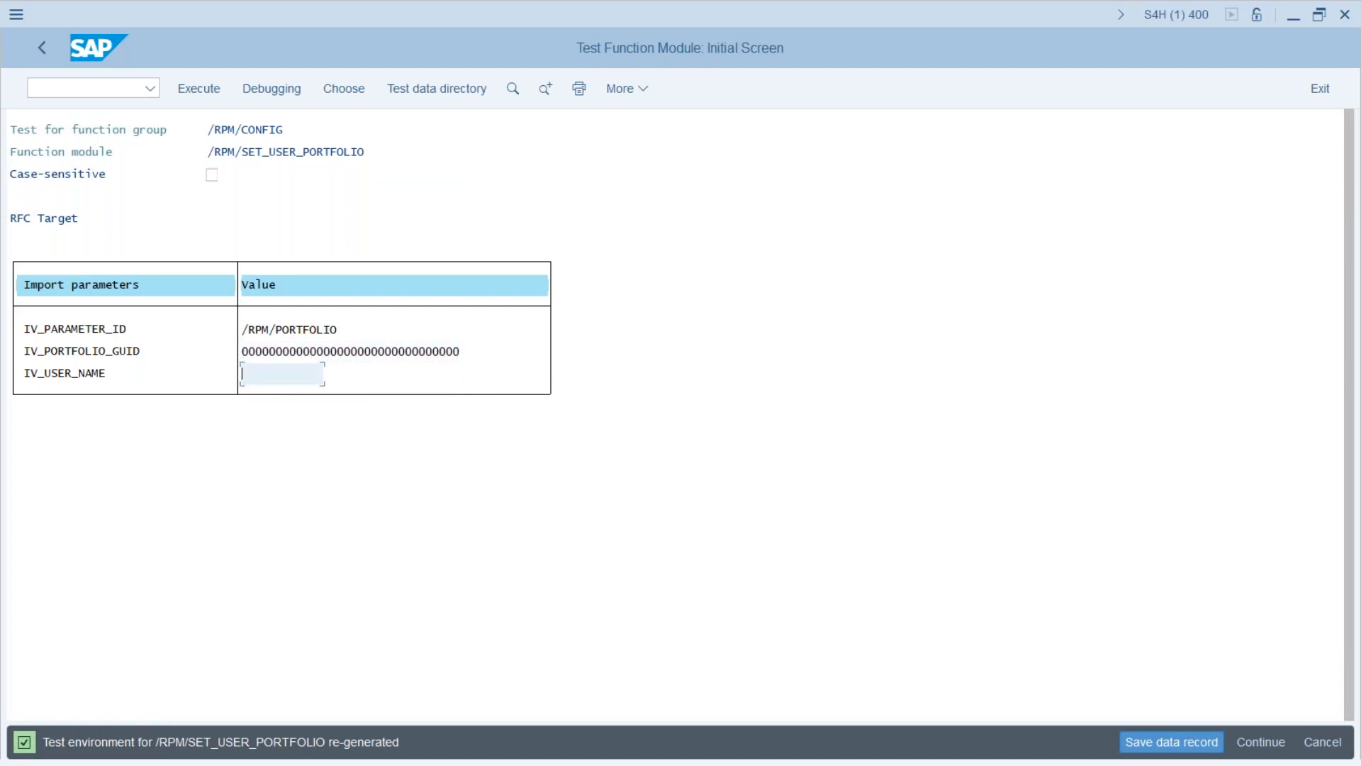
type("S4FIORIUSER4")
Step: Examine the IV_PORTFOLIO_GUID and IV_PARAMETER_ID import parameters of the function module test
left_click_drag(250, 356, 508, 352)
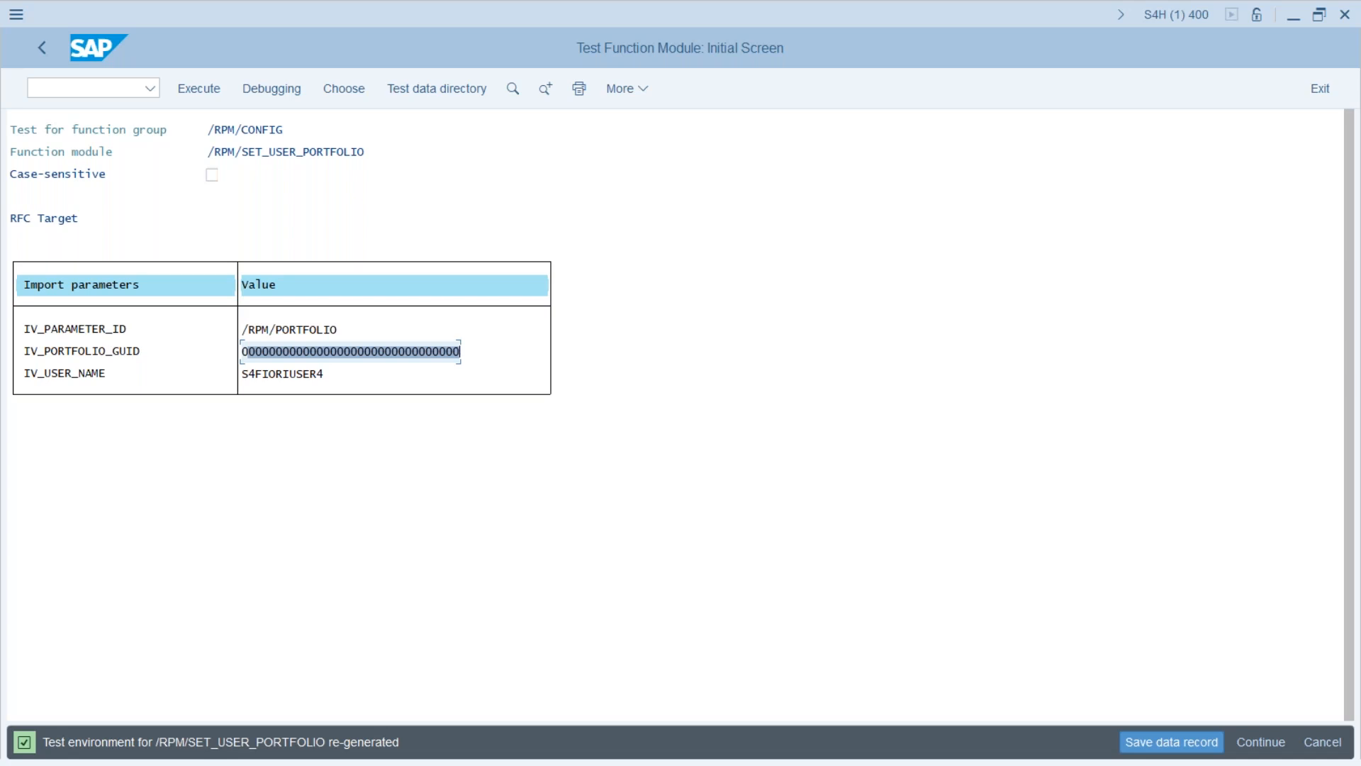
left_click_drag(248, 329, 375, 327)
left_click(375, 327)
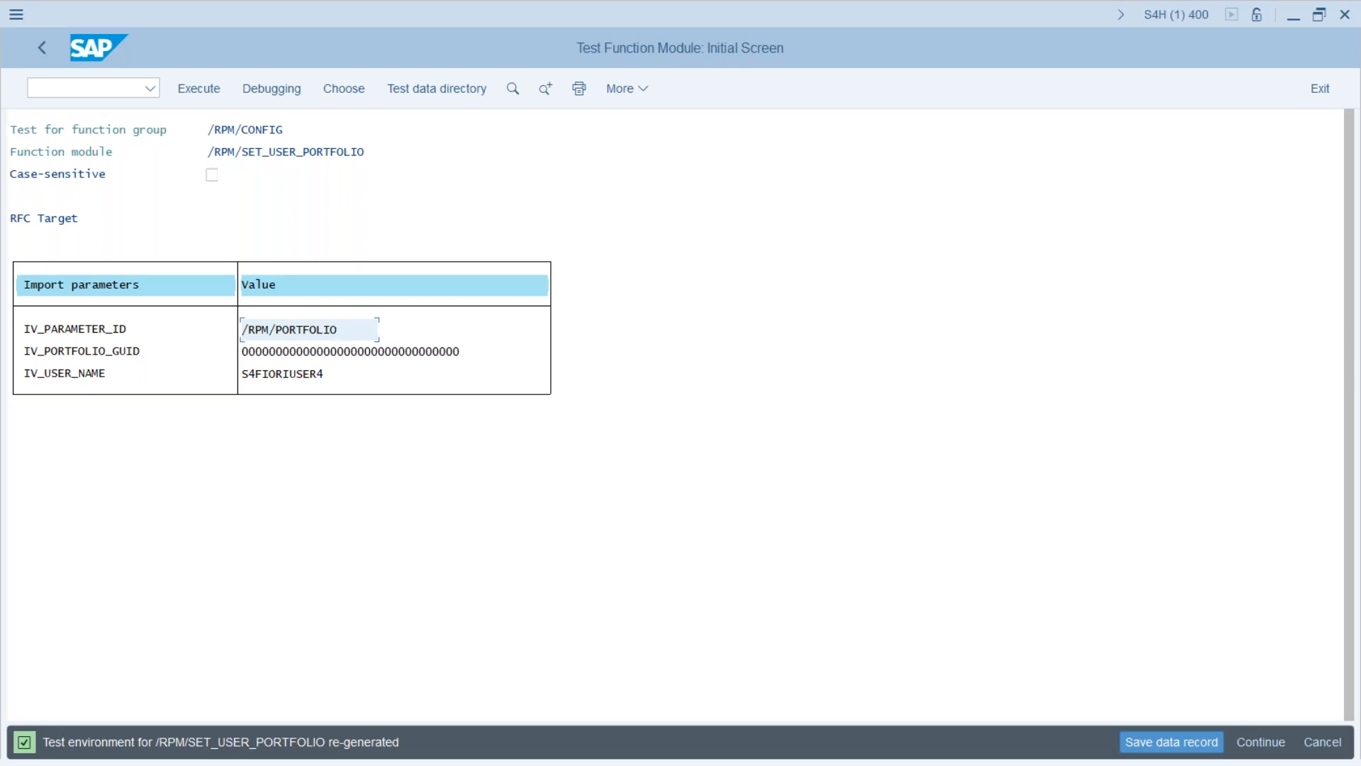
left_click(266, 352)
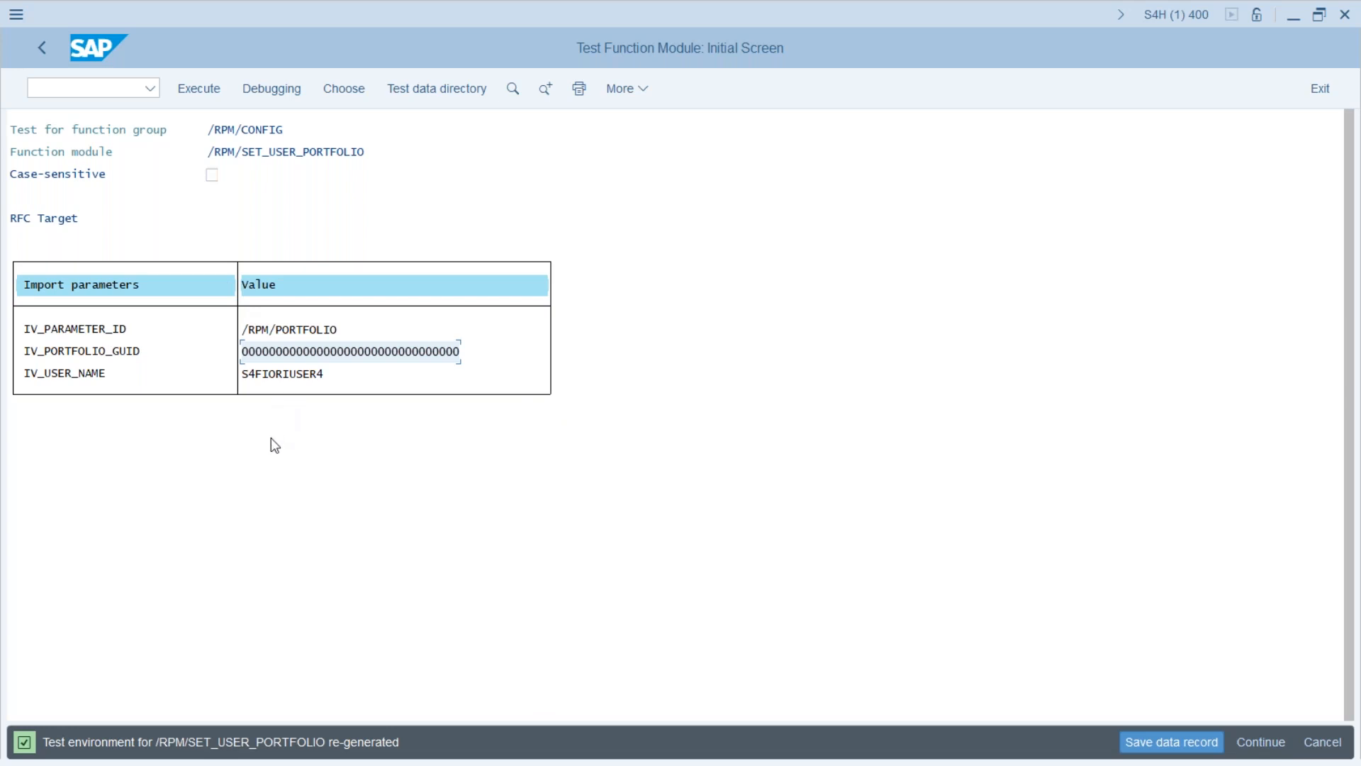
Step: Return to the browser to browse and close the Switch Portfolio list, and go back to the function module test
key("alt+Tab")
key("alt+Tab")
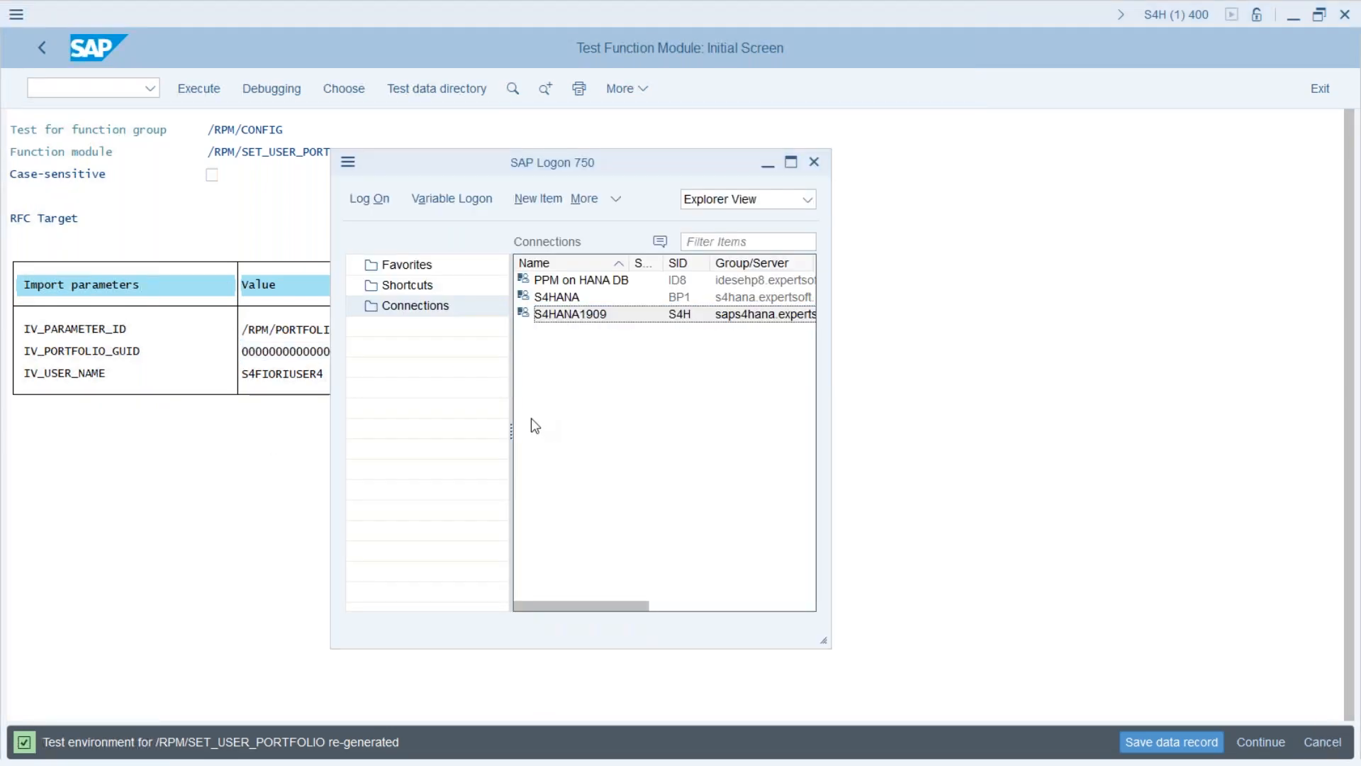
key("alt+Tab")
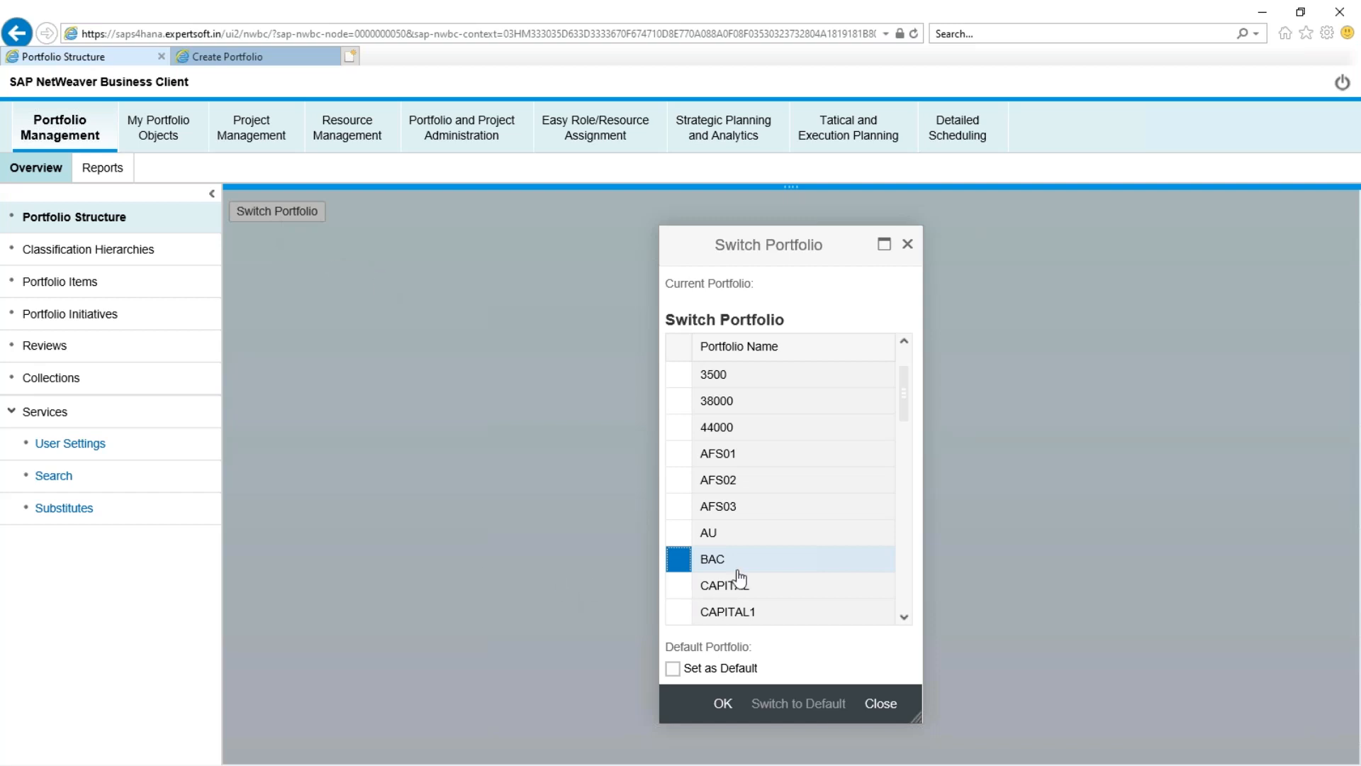
scroll(786, 624, "down", 3)
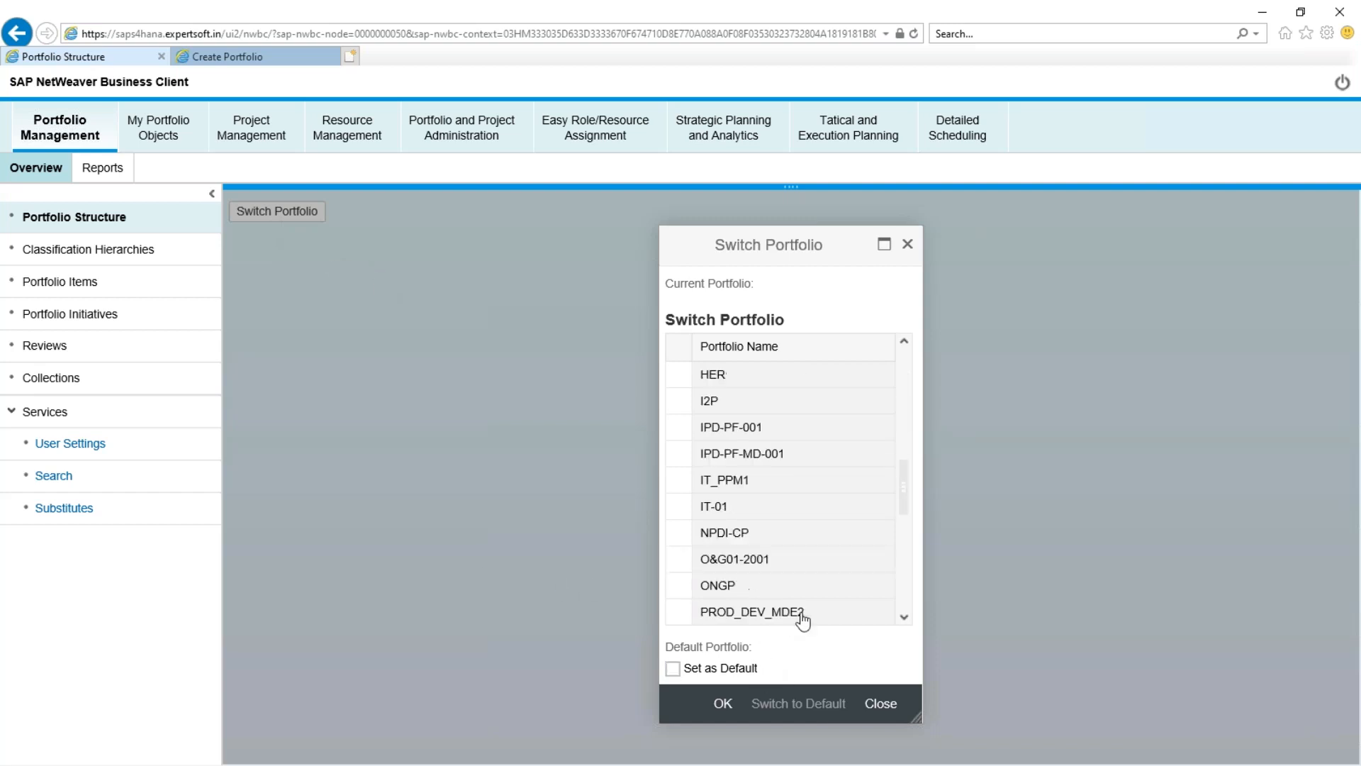
left_click(883, 705)
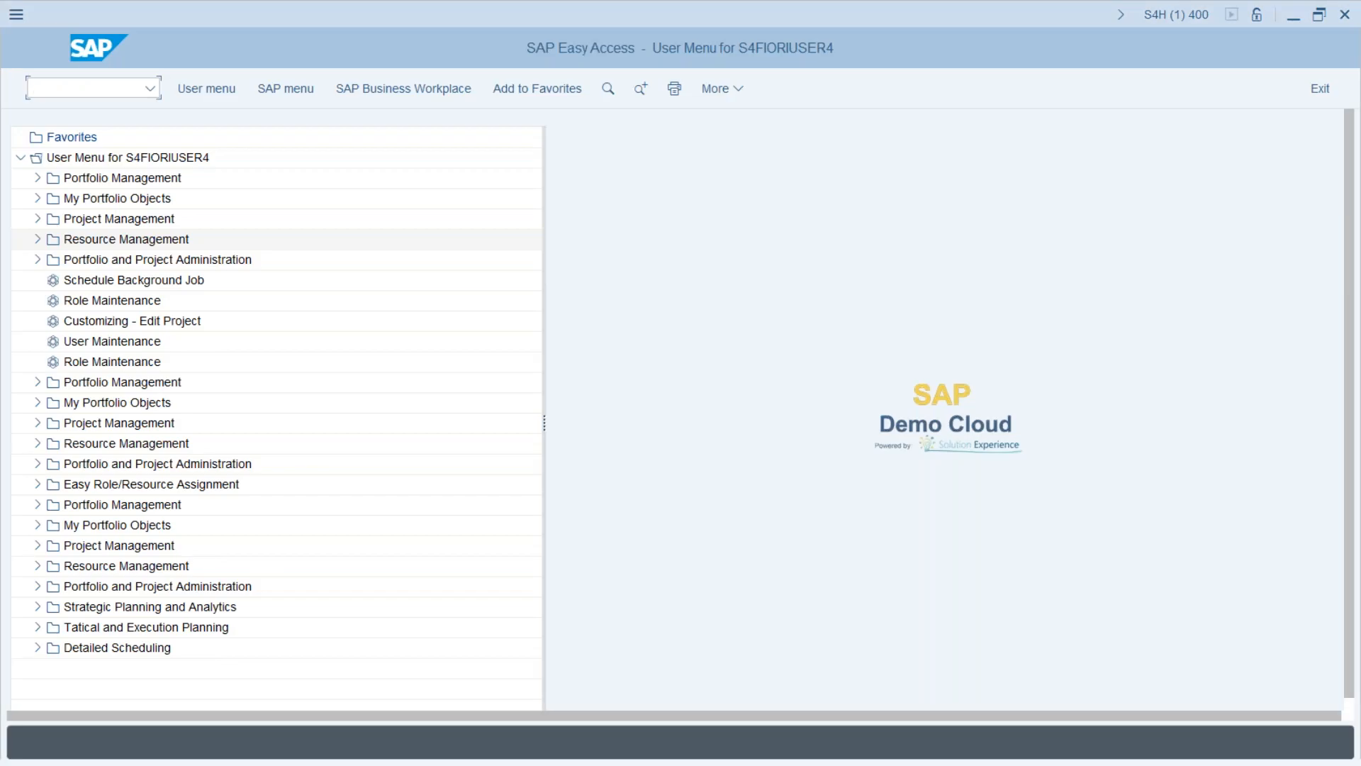
left_click(93, 86)
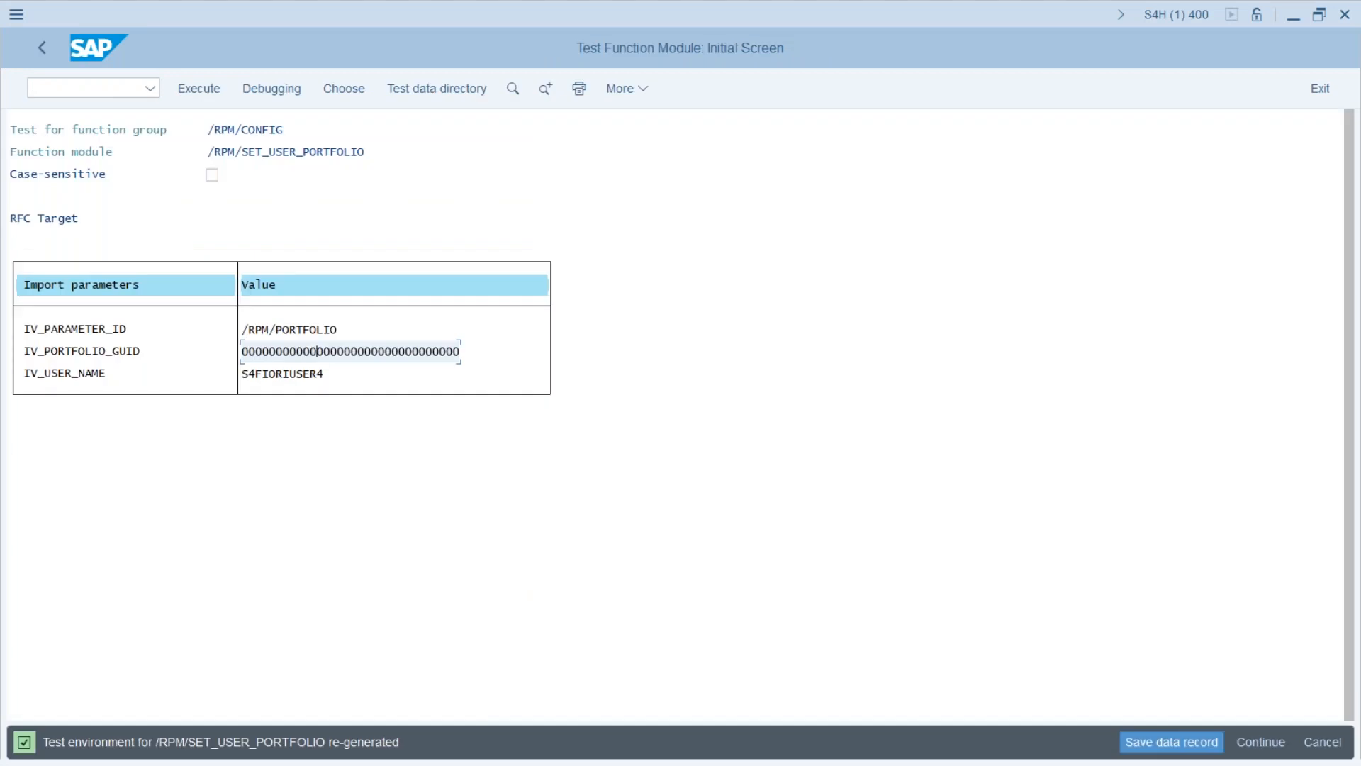
Step: Leave the function module test for transaction SPRO and display the SAP Reference IMG
left_click(90, 88)
type("/NSPRO")
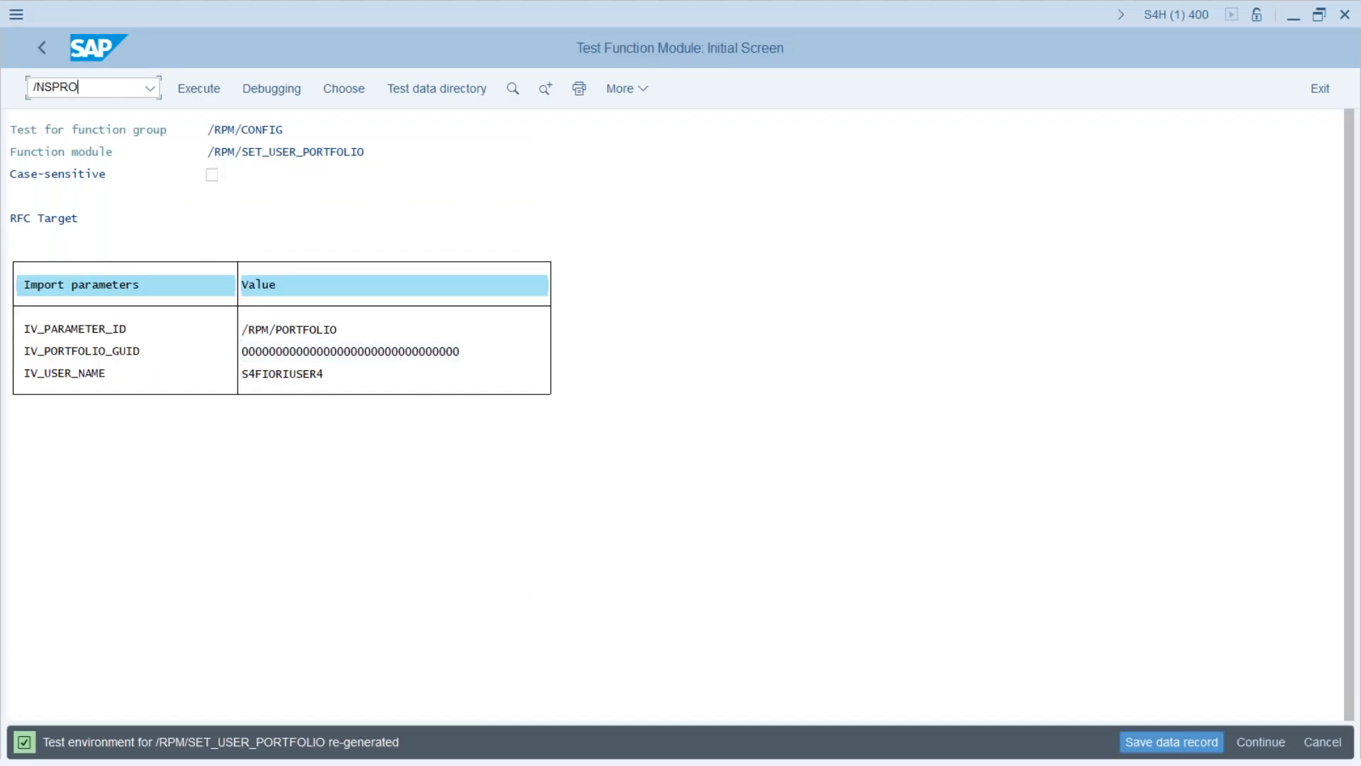
key("Return")
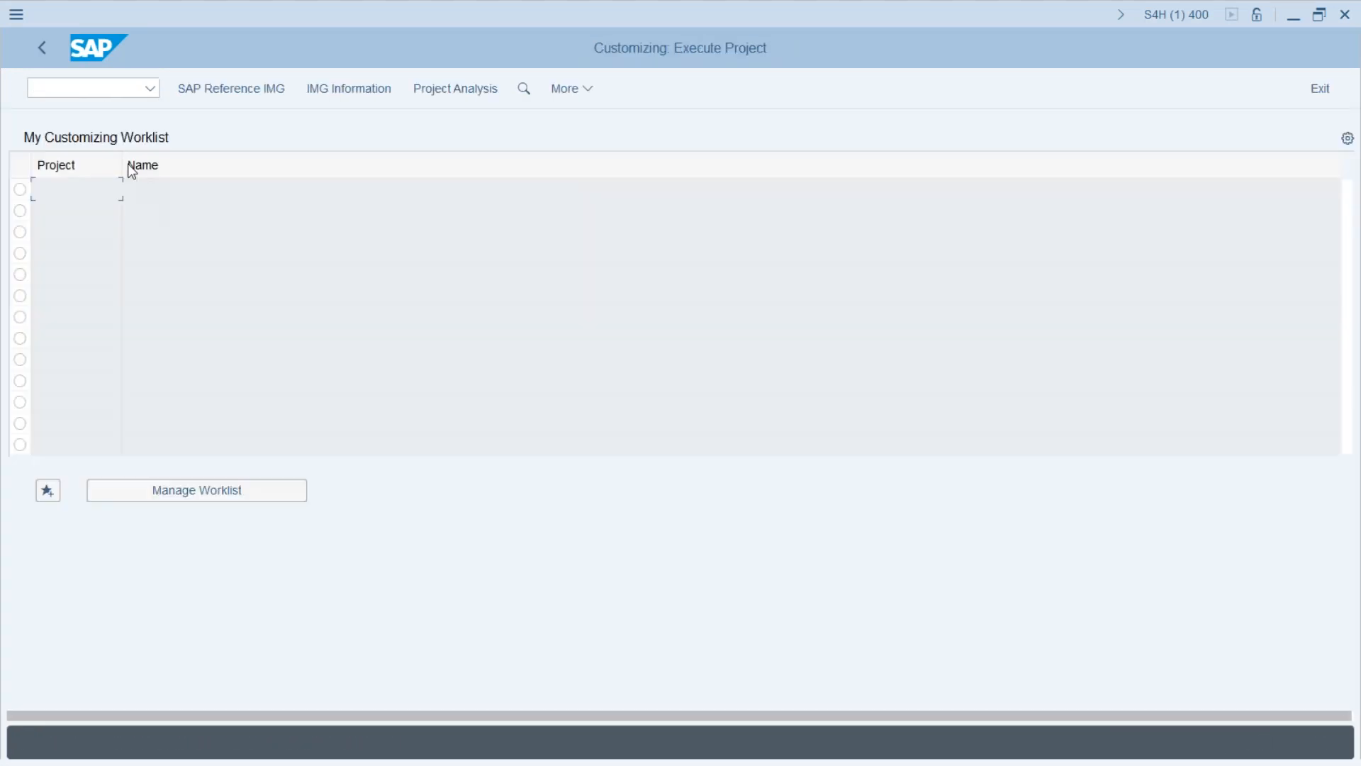
left_click(245, 95)
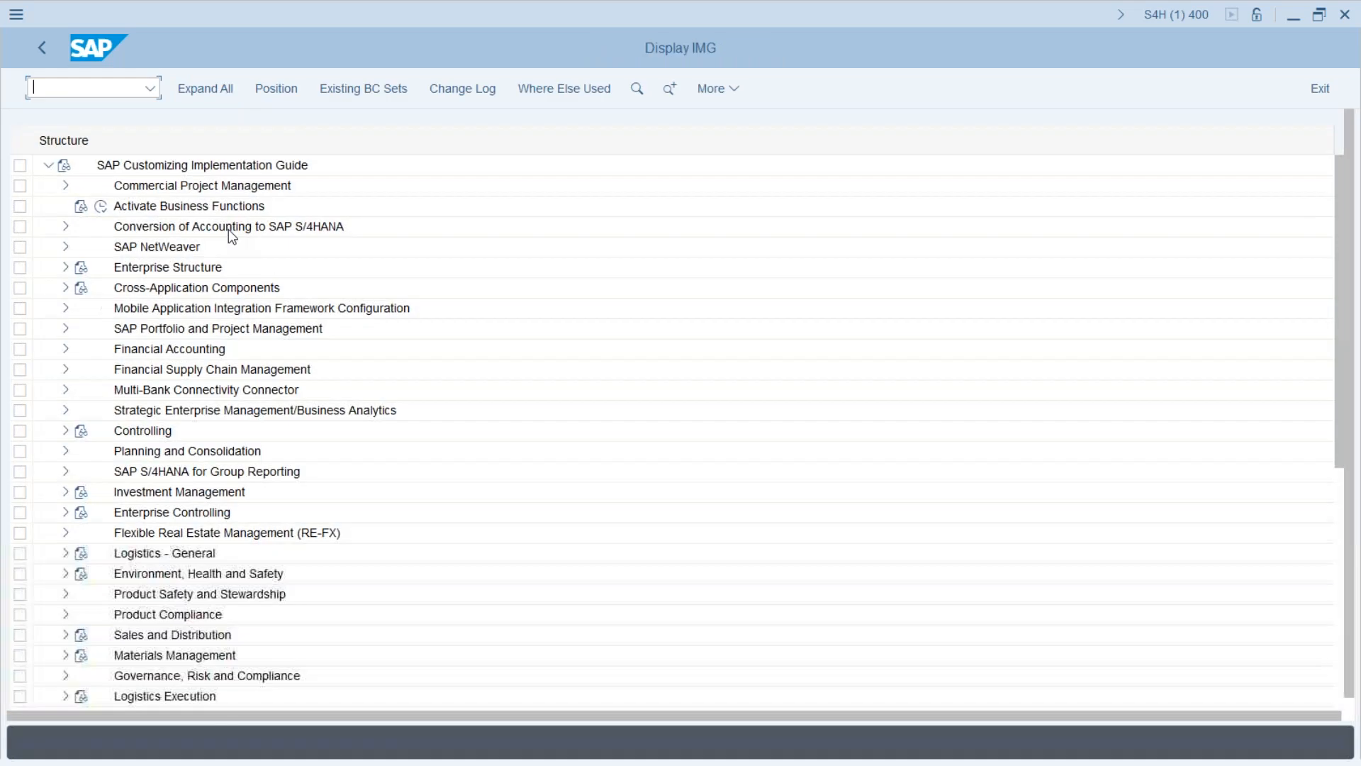
Step: Expand SAP Portfolio and Project Management, Portfolio Management and Global Customizing in the IMG structure
left_click(157, 247)
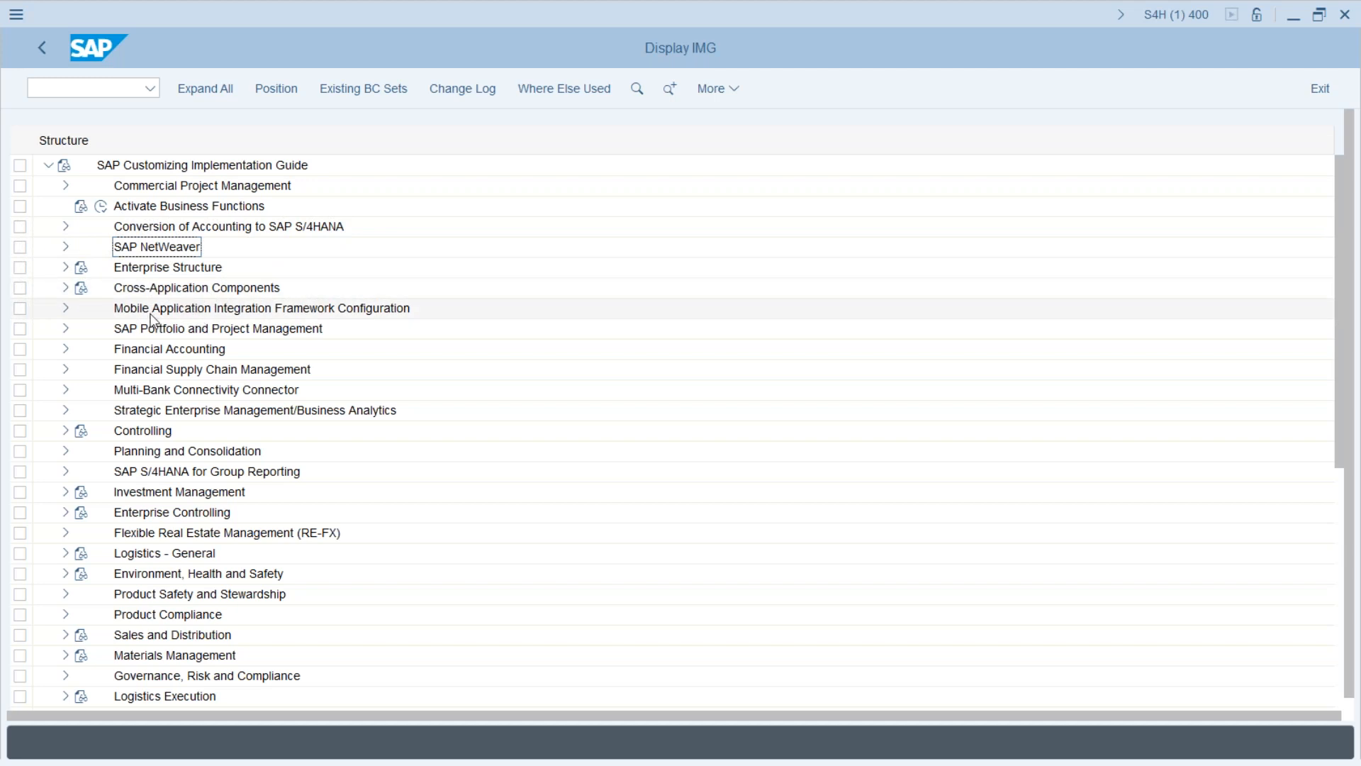
left_click(174, 328)
left_click(65, 329)
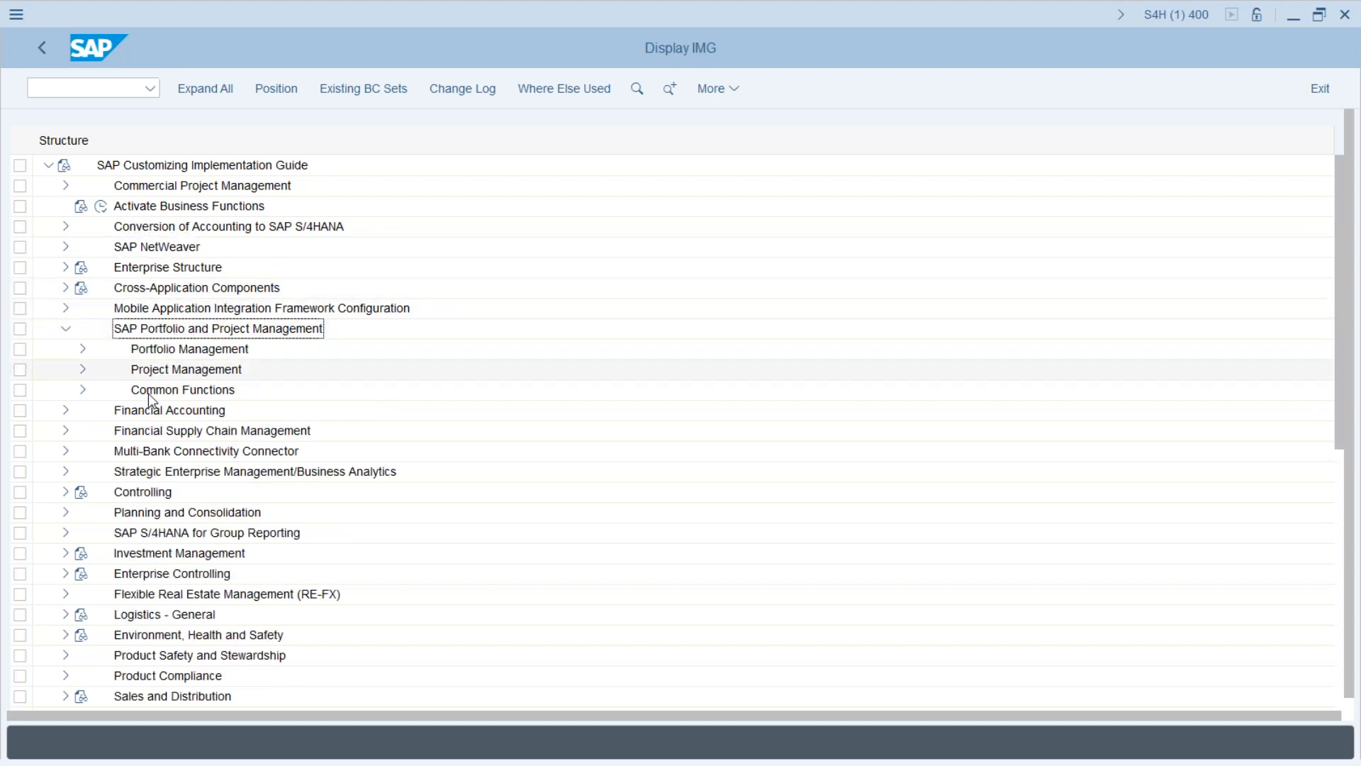
left_click(83, 349)
left_click(210, 391)
left_click(101, 392)
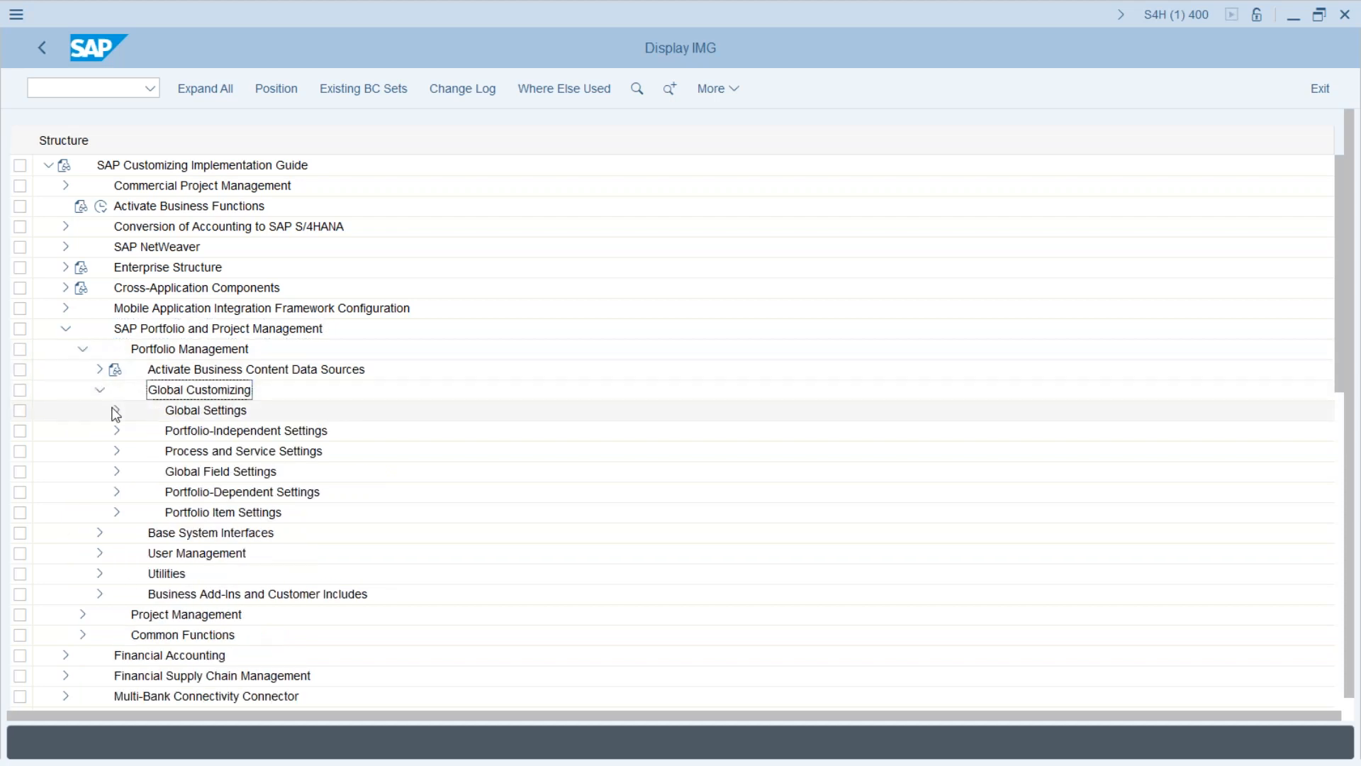
Step: Expand Portfolio-Dependent Settings under Global Customizing and execute the Define Portfolio Types activity
left_click(207, 417)
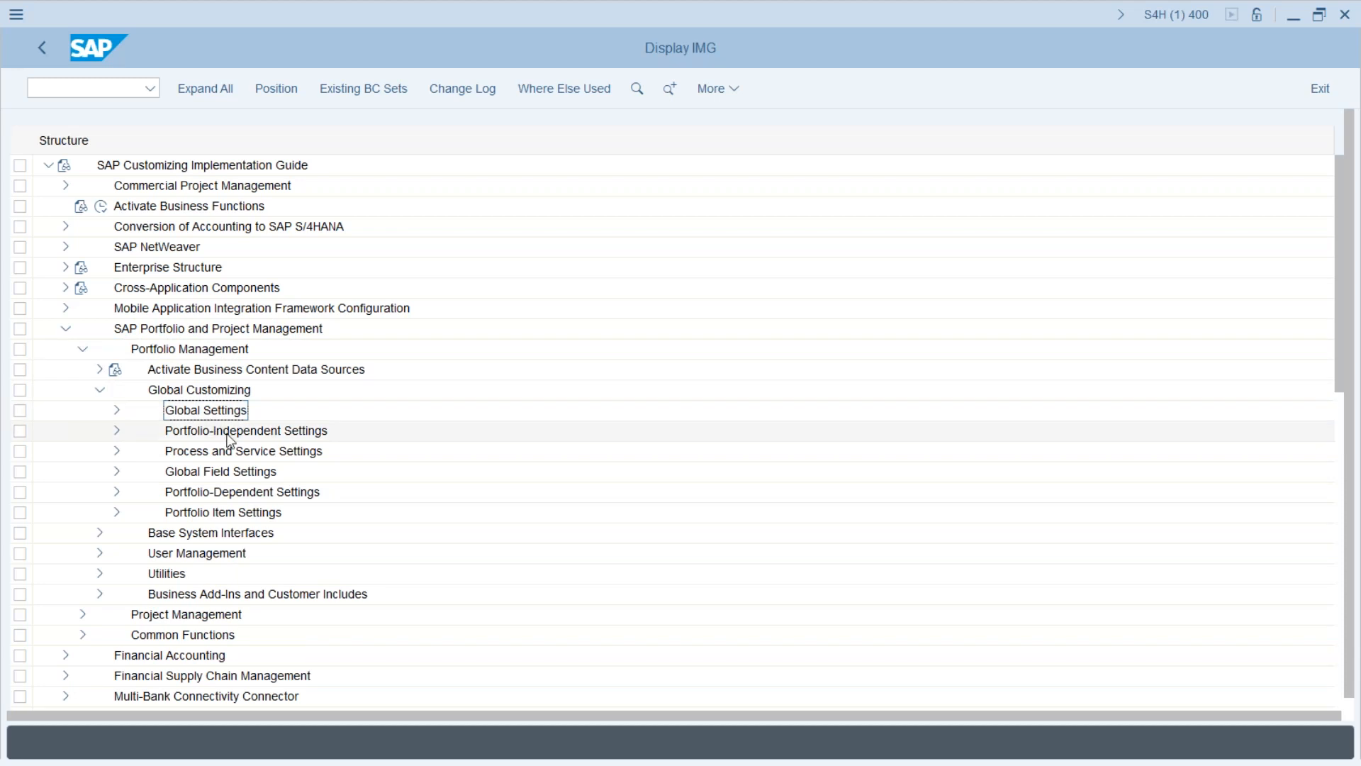
left_click(274, 494)
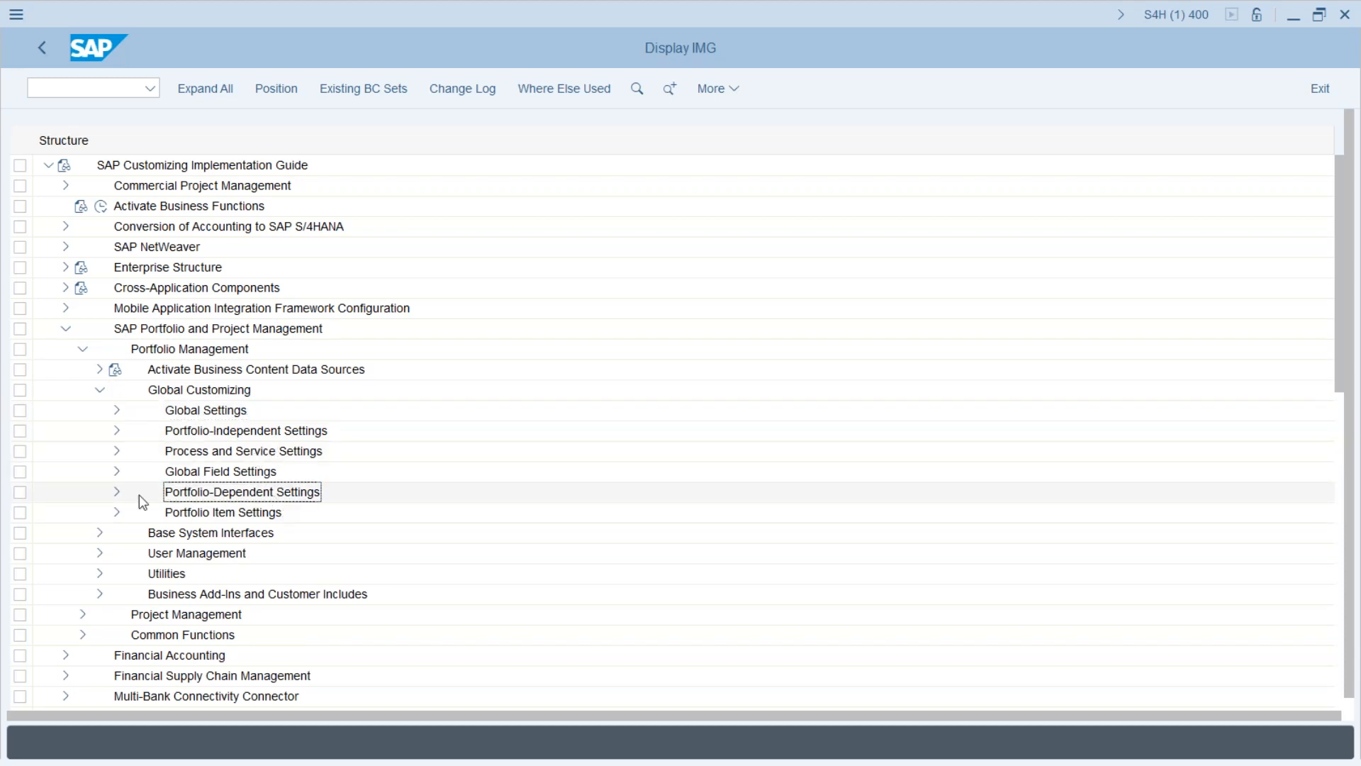
left_click(117, 491)
scroll(232, 504, "down", 1)
left_click(208, 497)
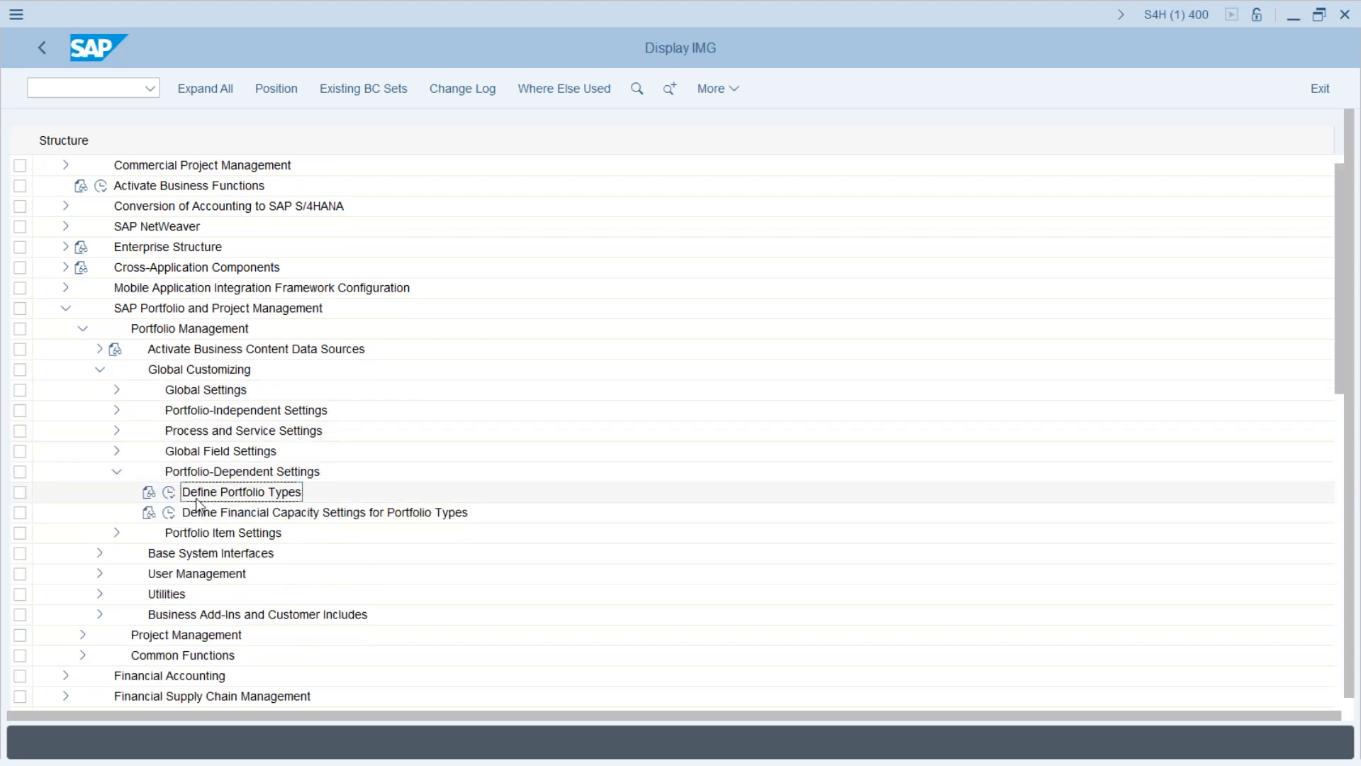
left_click(169, 496)
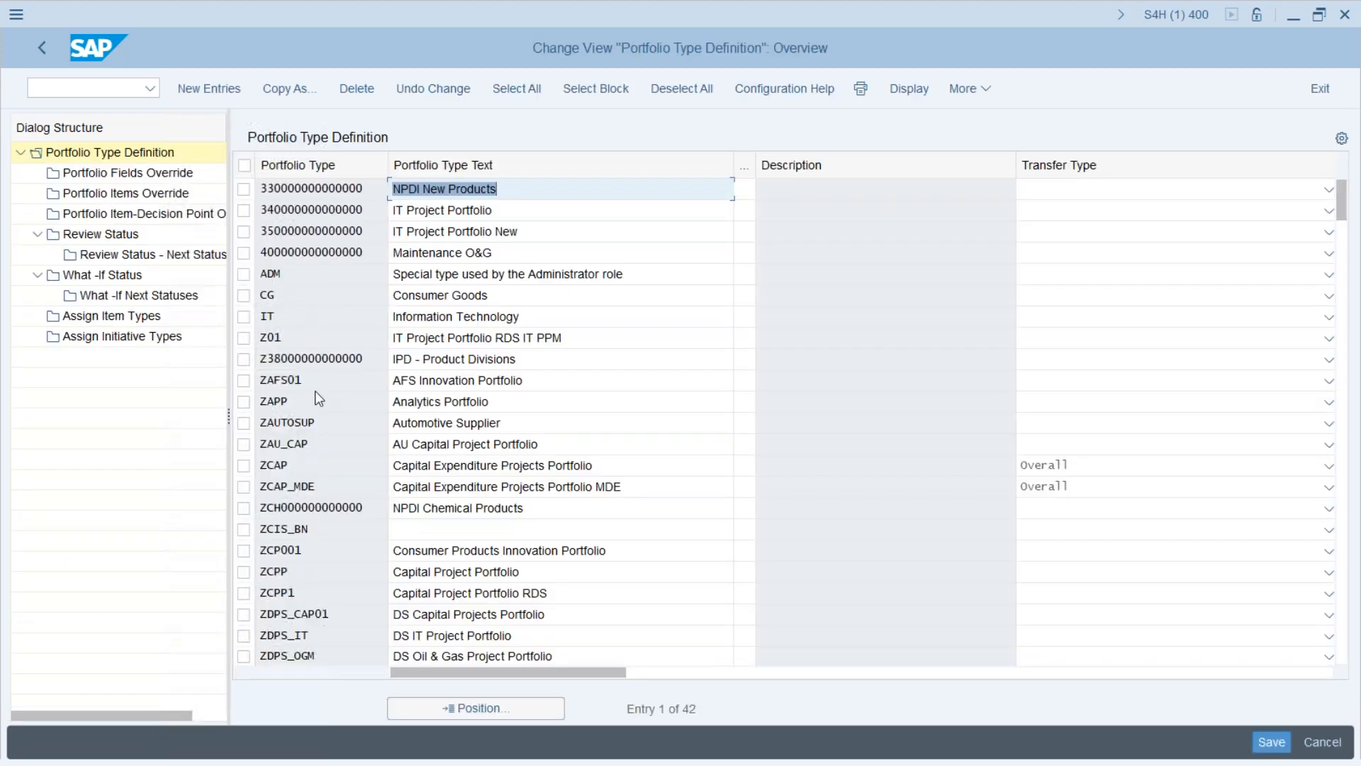
Step: Look through the existing portfolio types and create a new entry with a Z-prefixed first name as type and the first name plus "Training" as text
scroll(336, 316, "down", 3)
scroll(352, 371, "down", 8)
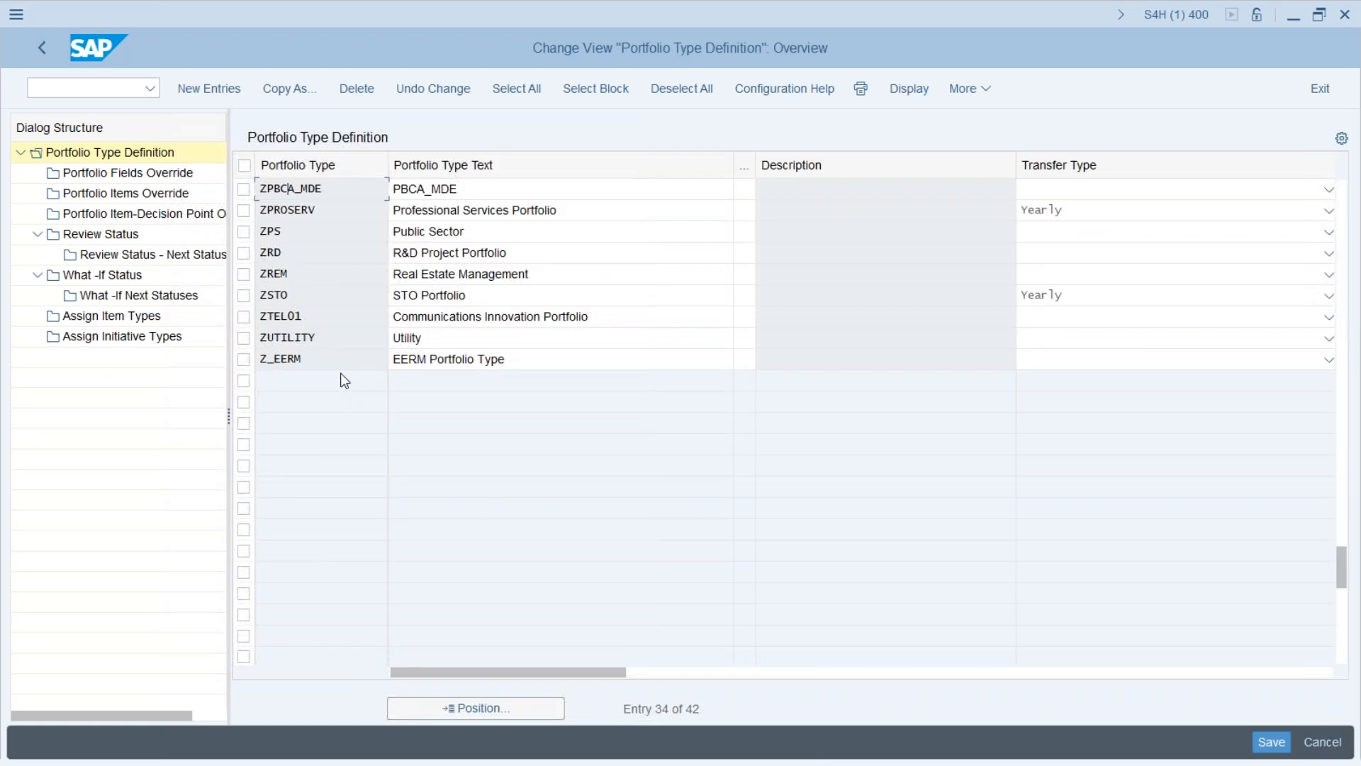
scroll(335, 357, "down", 1)
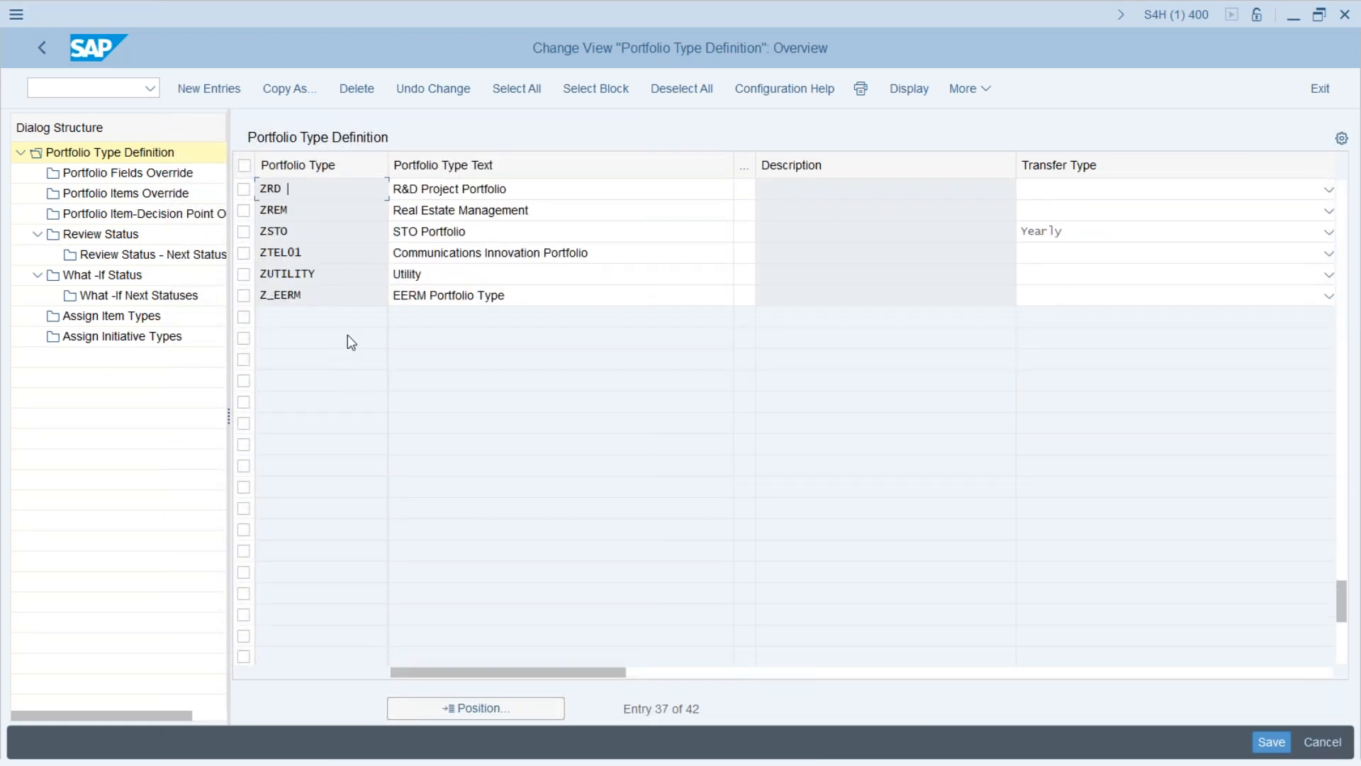
left_click(221, 86)
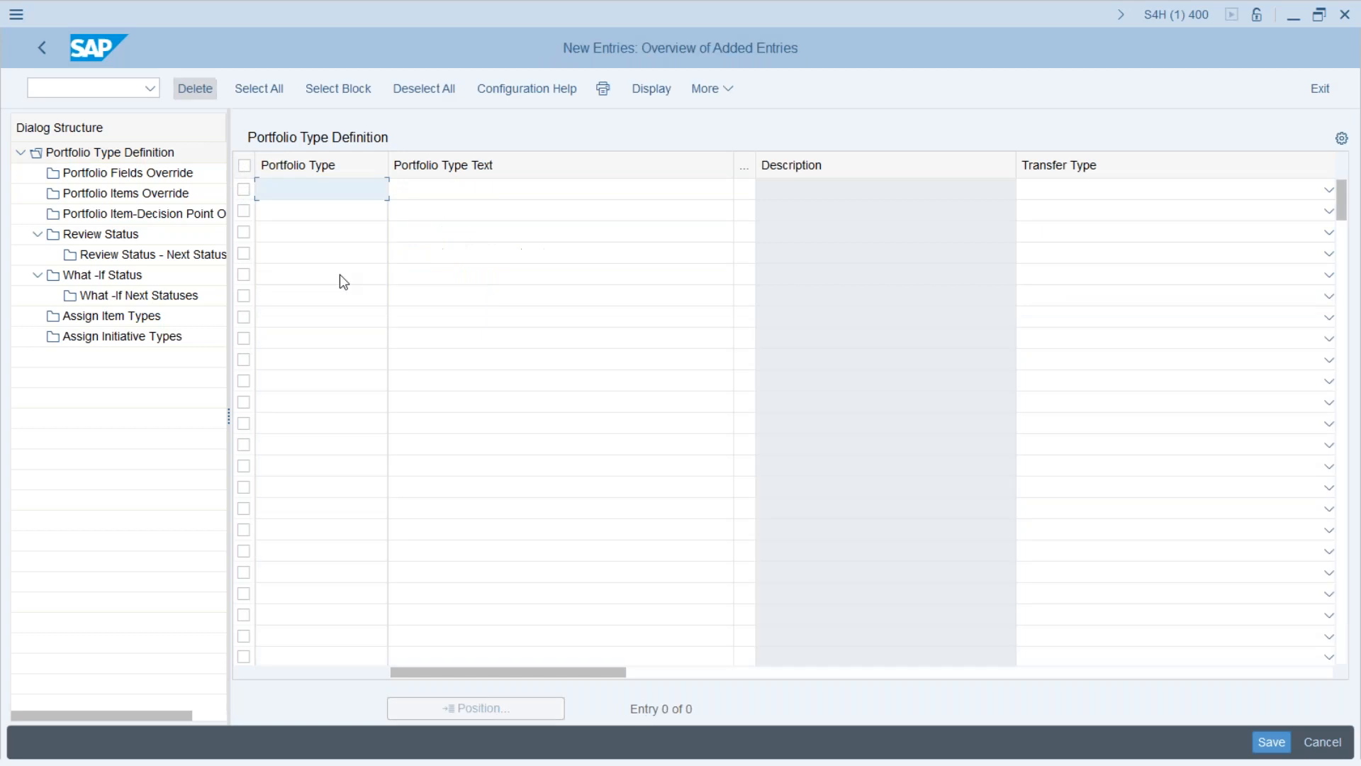
type("ZABHINAY")
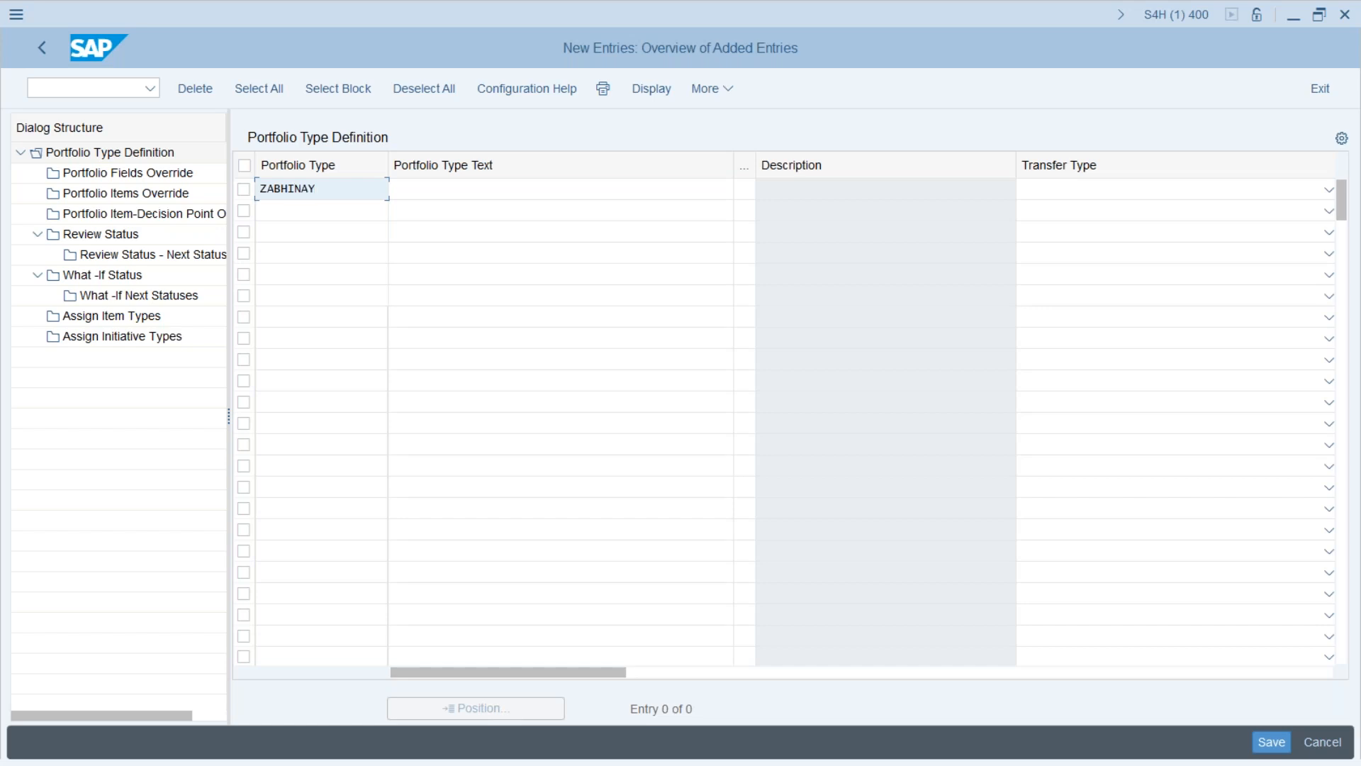
key("Tab")
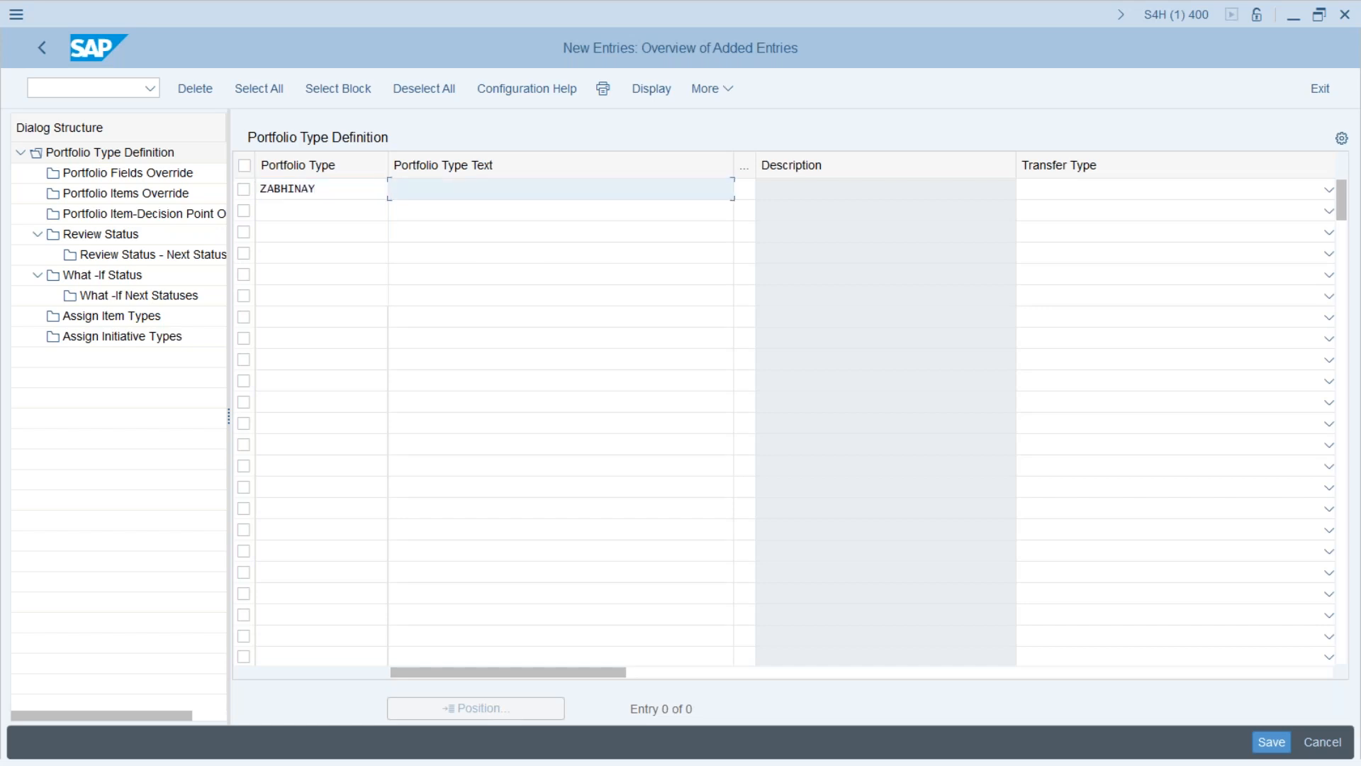
type("Abhinay Training")
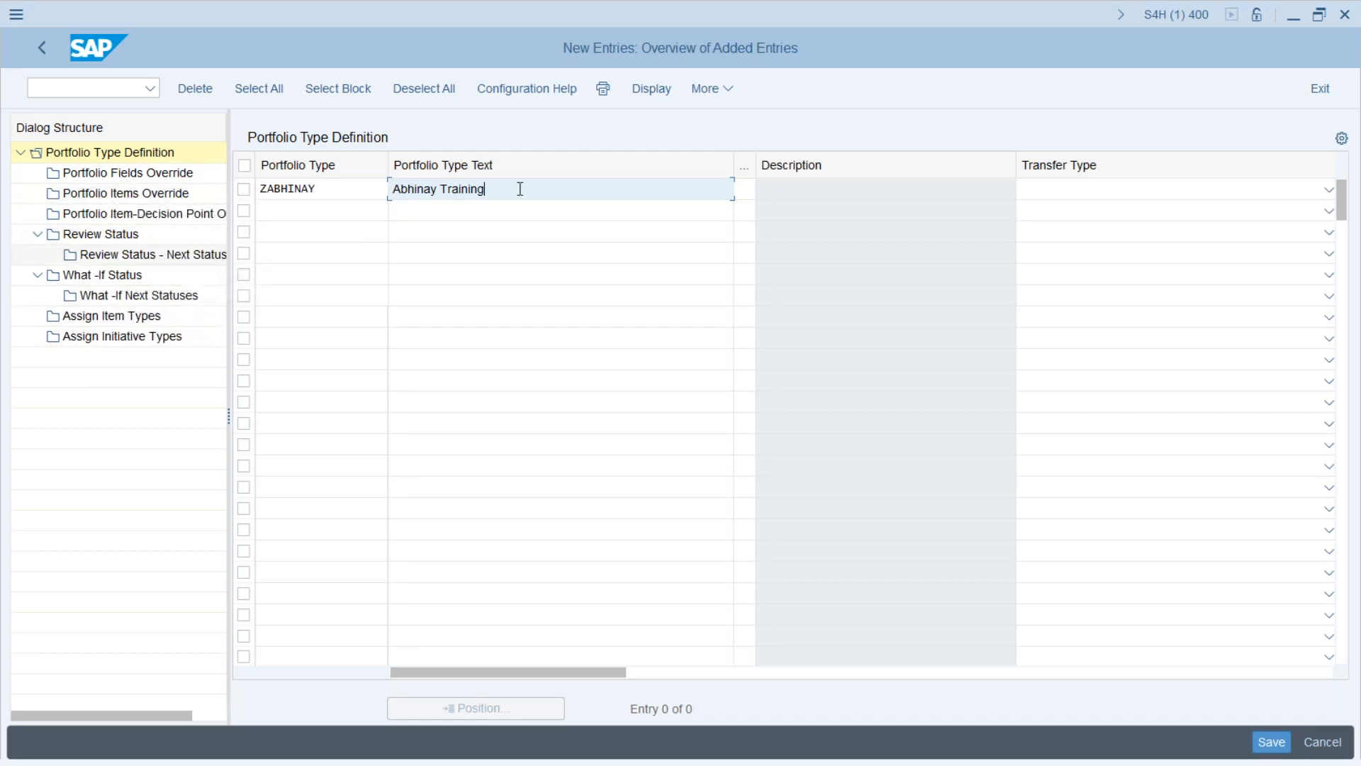
Step: Widen the fiscal year variant column and choose K0, calendar year with 0 special periods, for the new portfolio type
left_click(737, 185)
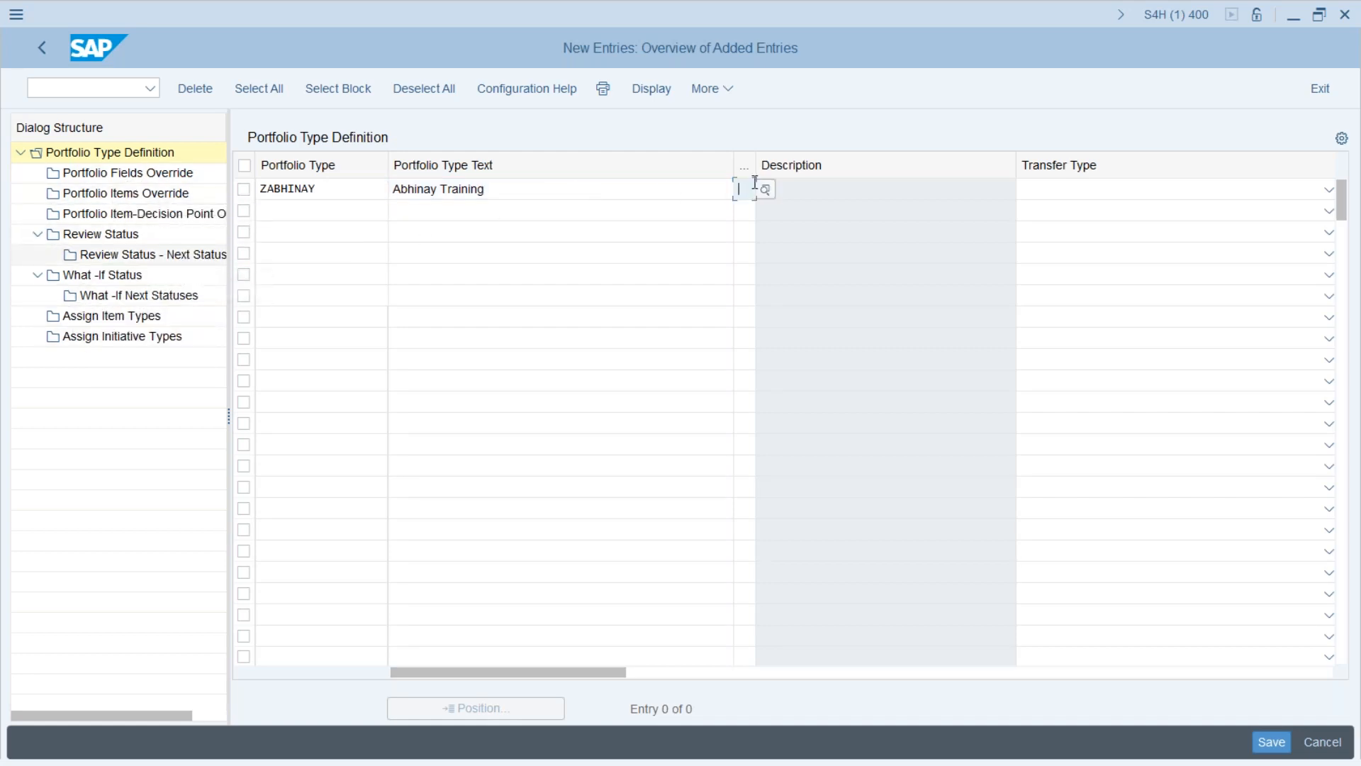
double_click(754, 164)
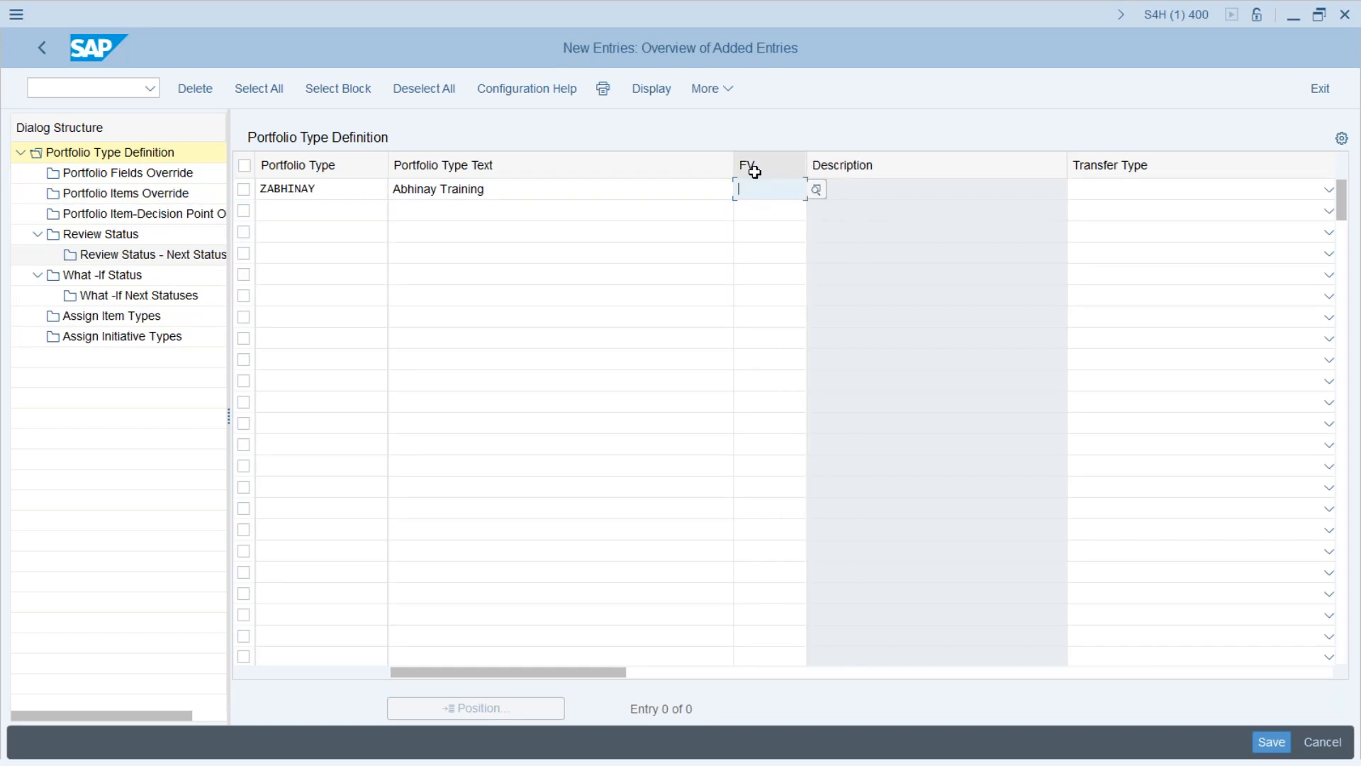
left_click(817, 190)
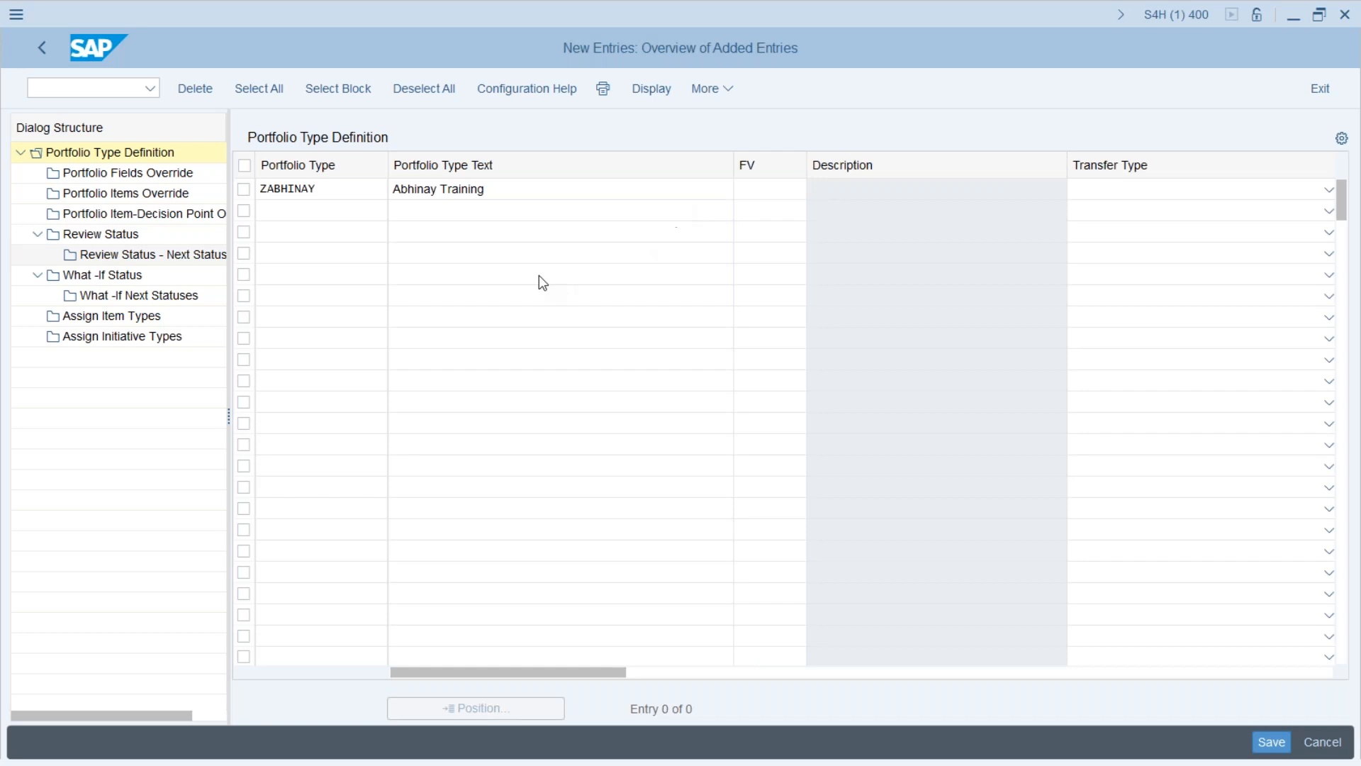
scroll(320, 388, "down", 1)
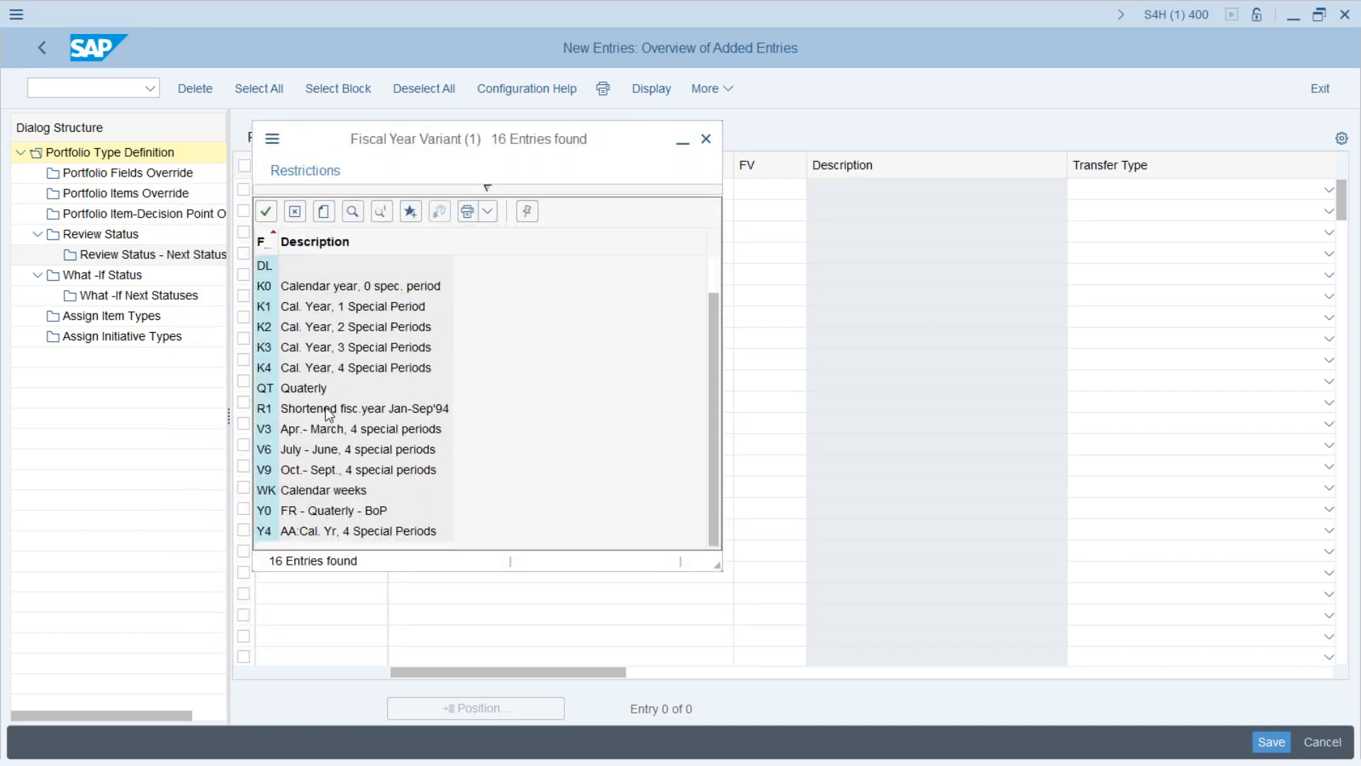
scroll(328, 414, "up", 1)
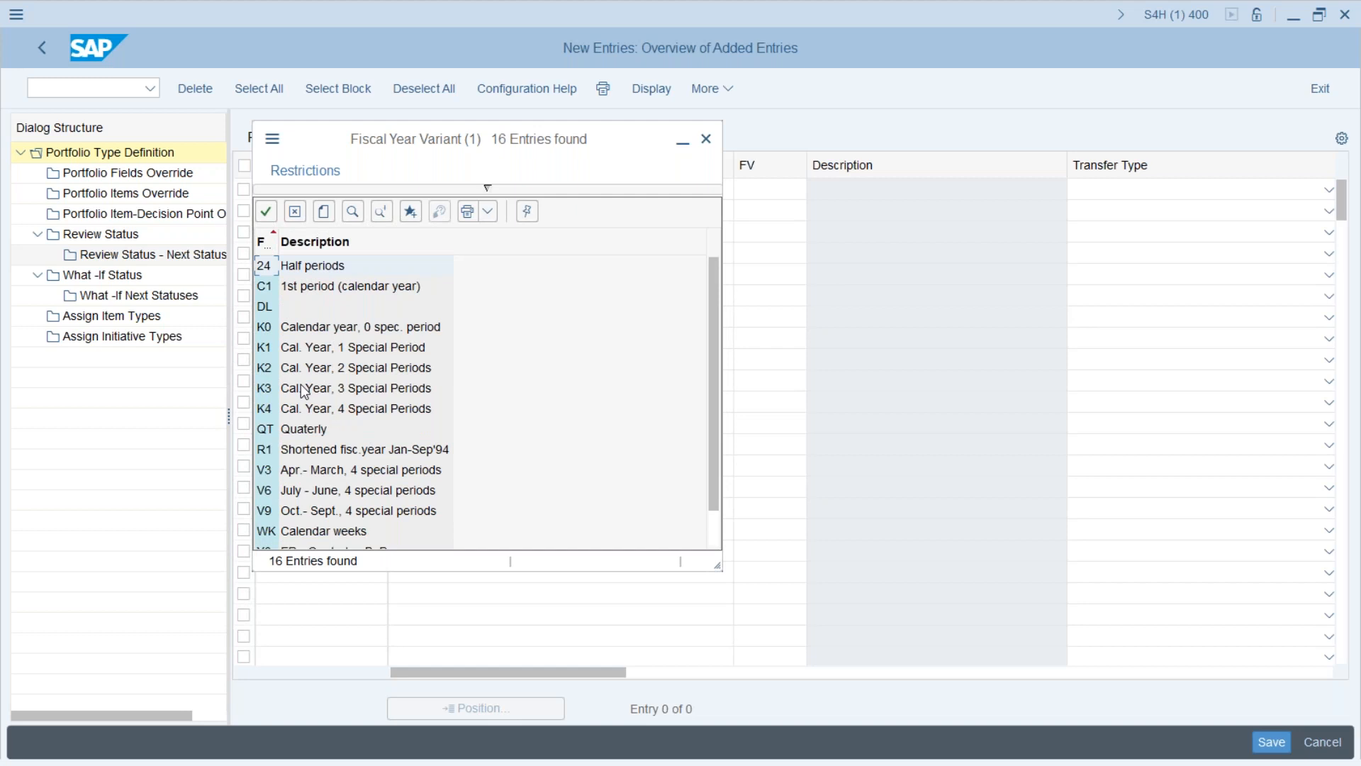
scroll(331, 391, "down", 1)
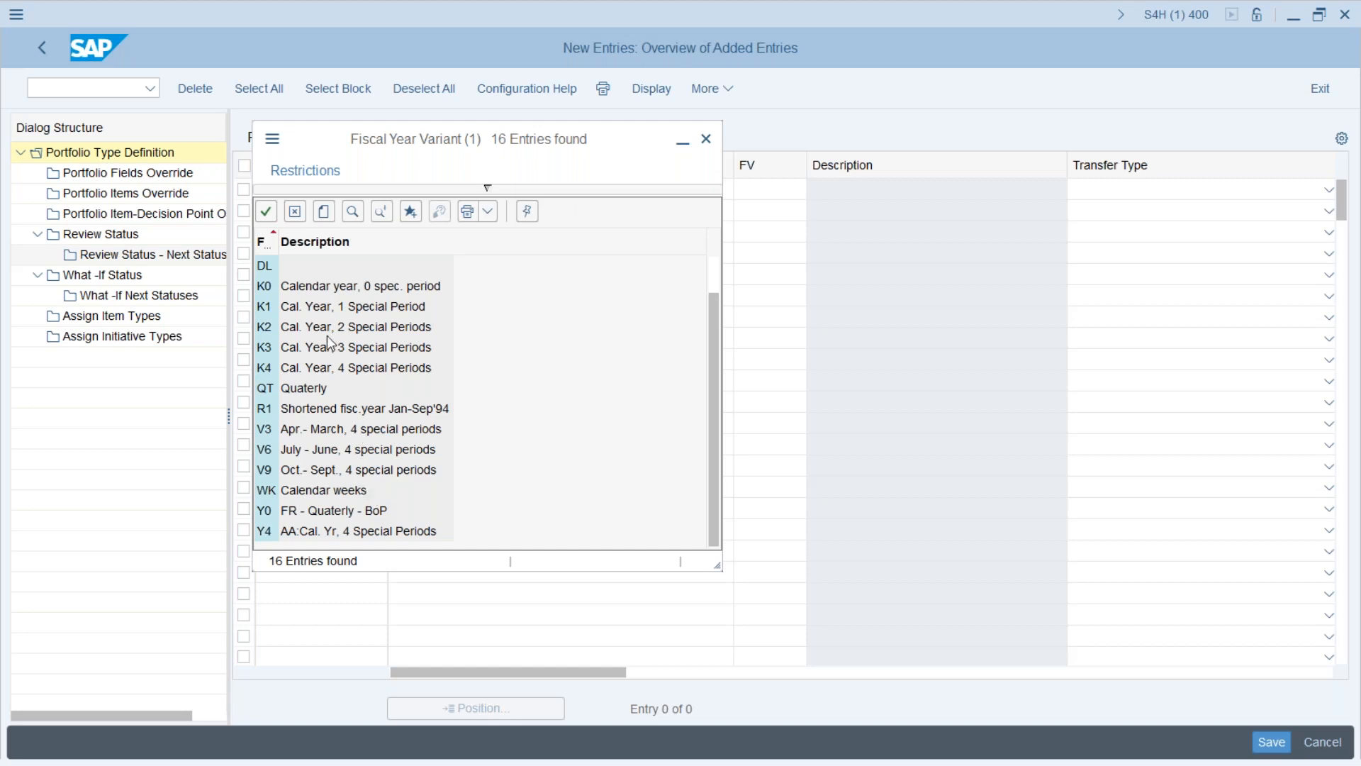
double_click(268, 286)
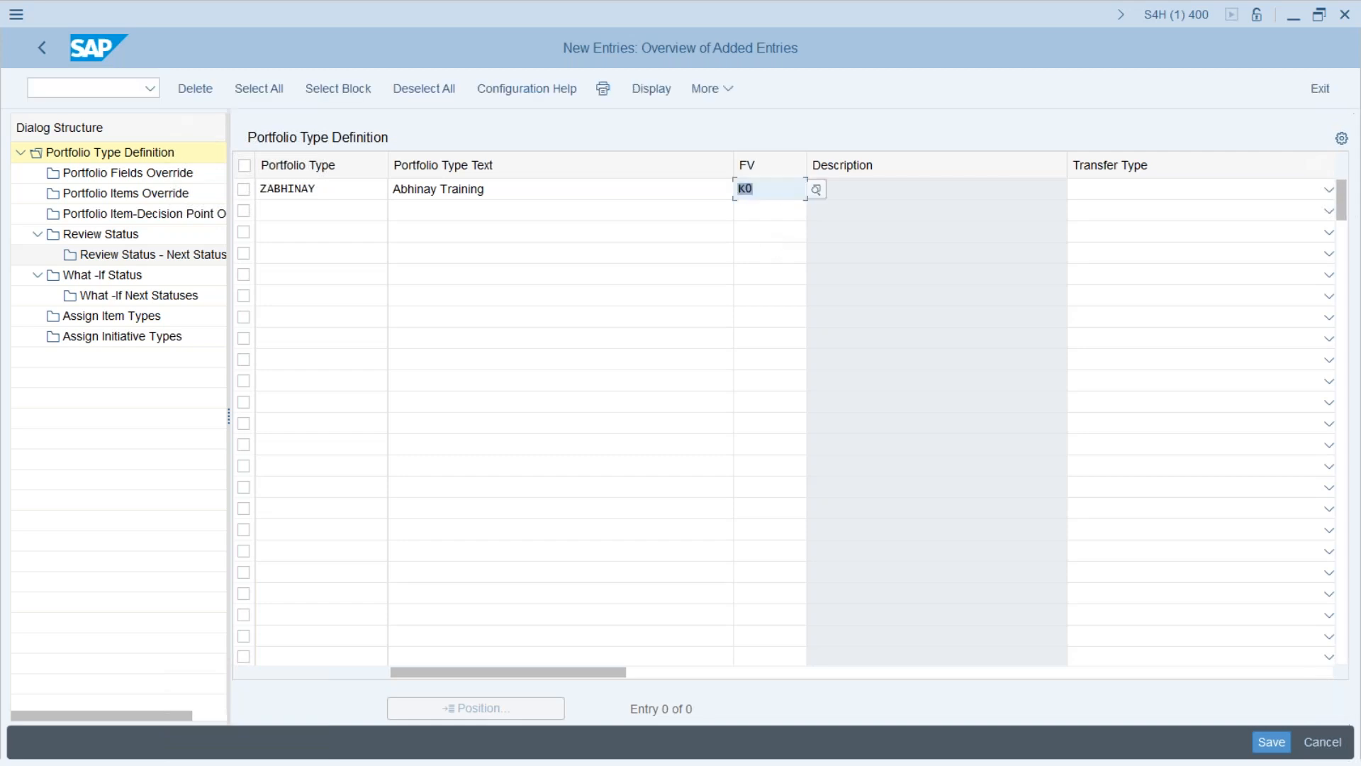
Step: Set the new portfolio type's transfer type to Yearly and save it in the proposed customizing request
left_click(1100, 185)
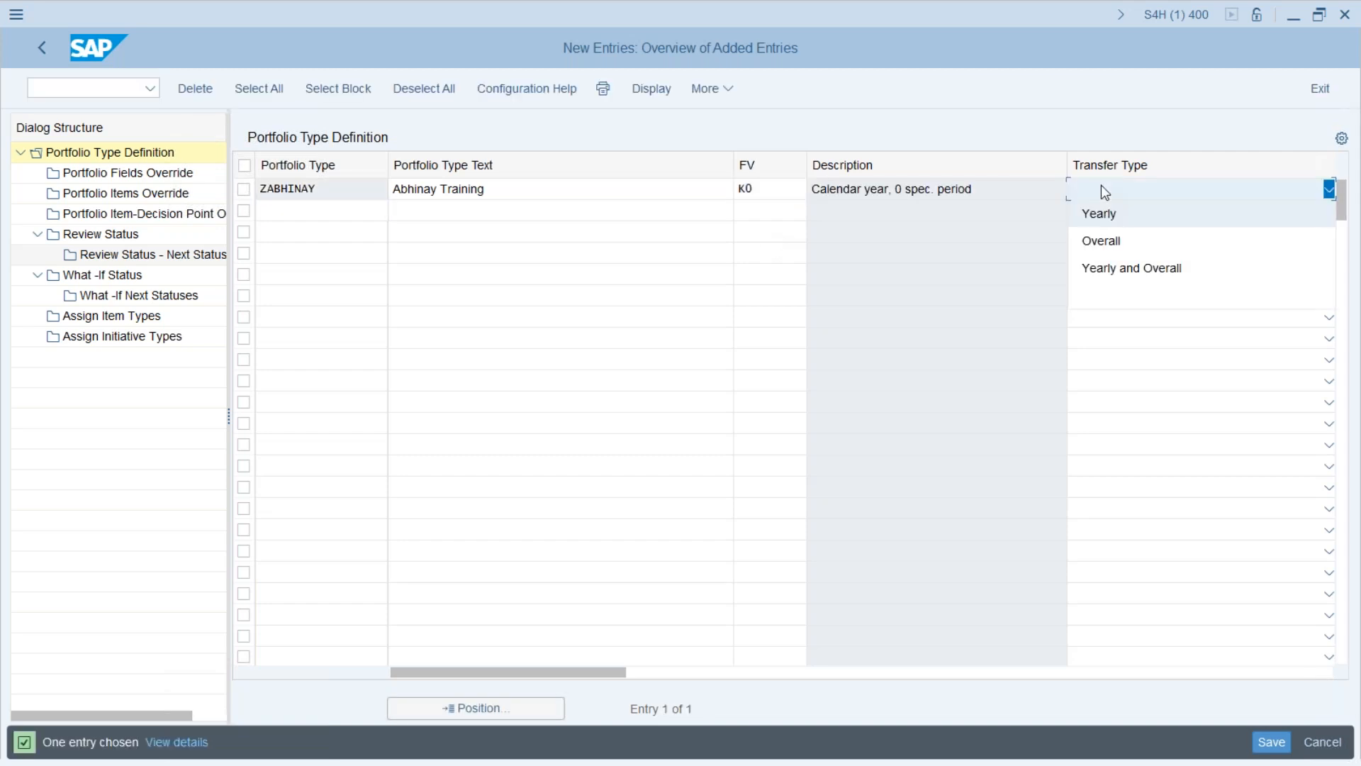
left_click(1112, 212)
key("Return")
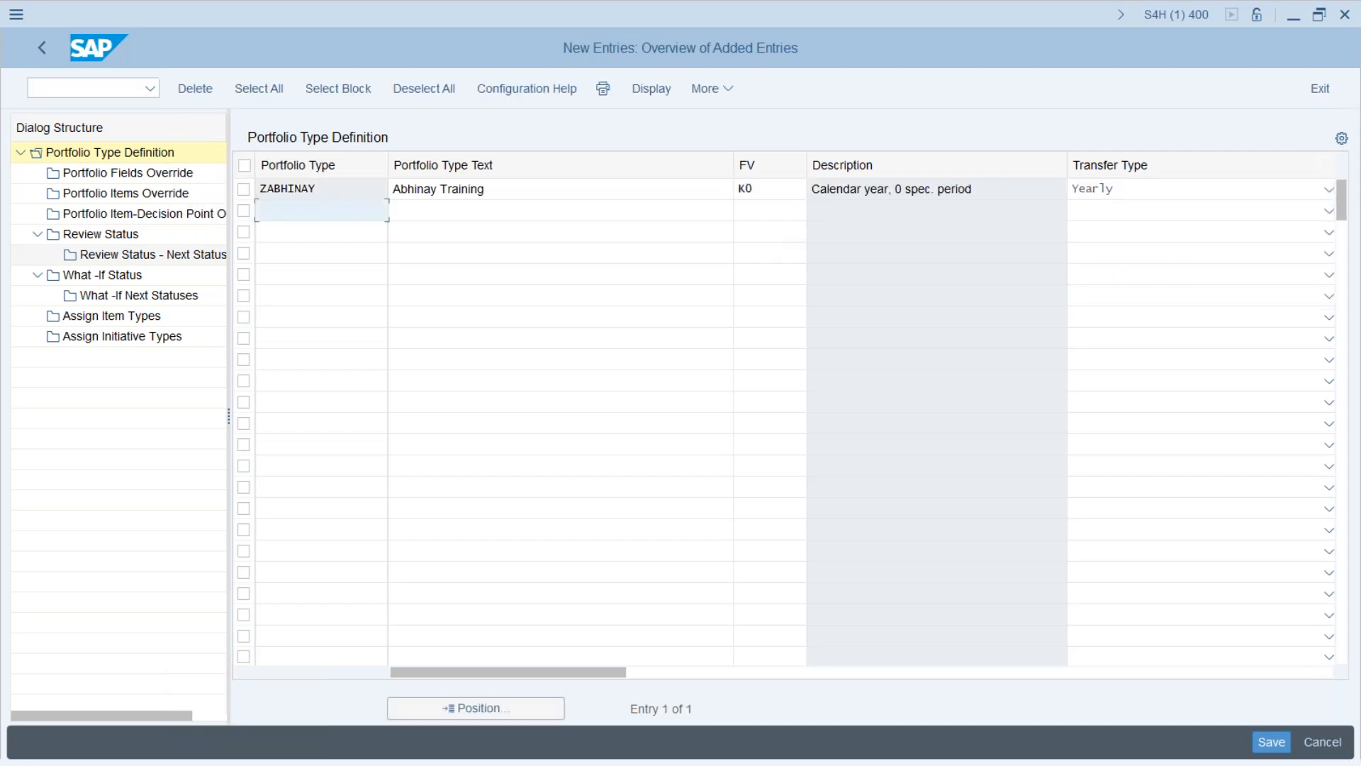
left_click(1271, 741)
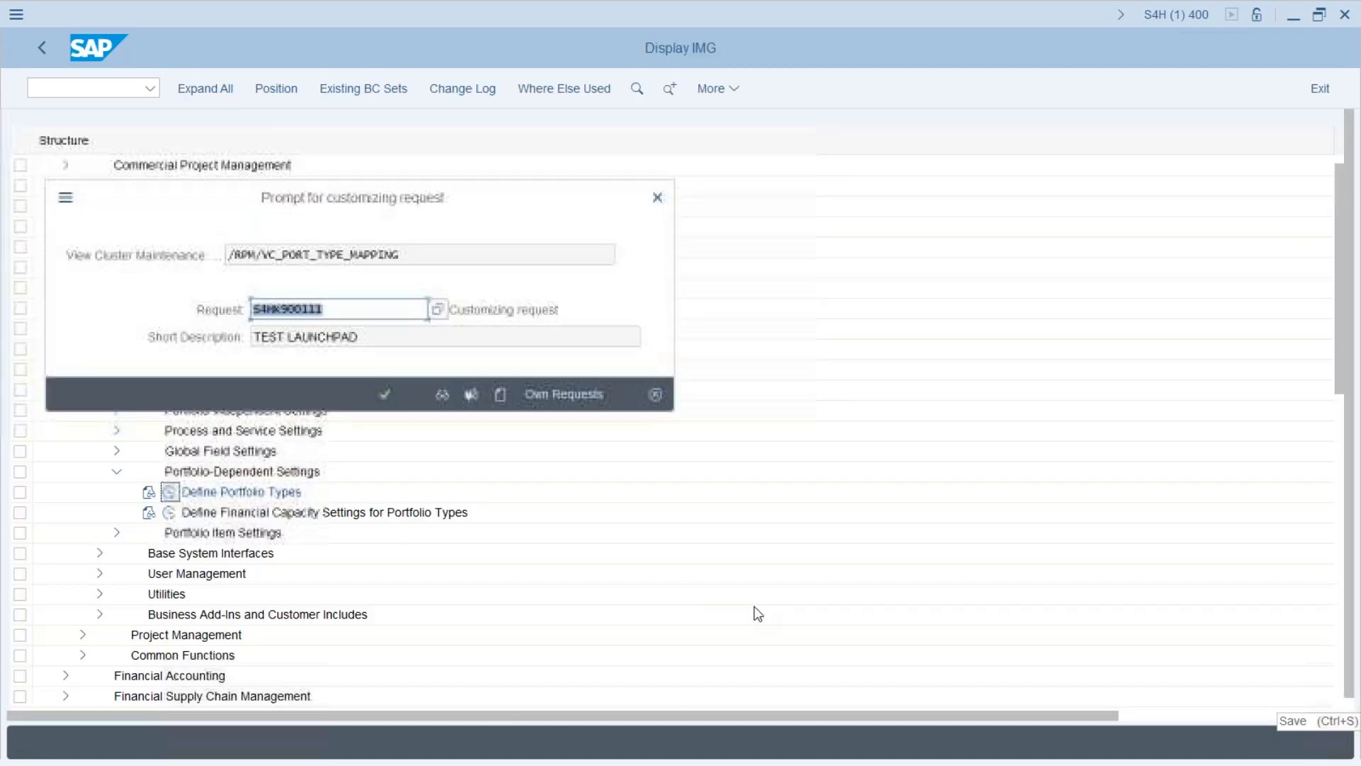
left_click(386, 395)
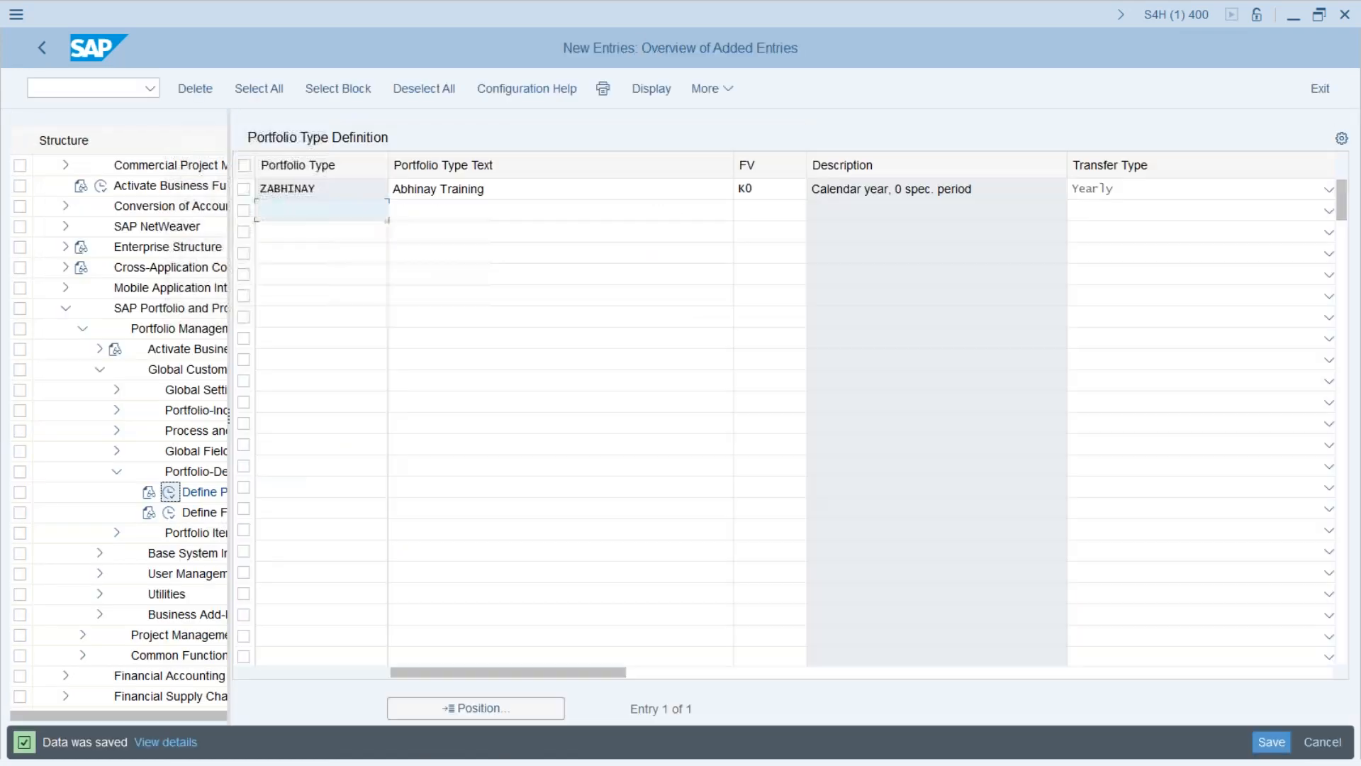
Step: Open Portfolio Fields Override for the new portfolio type and start a new entry there
left_click(244, 188)
left_click(115, 173)
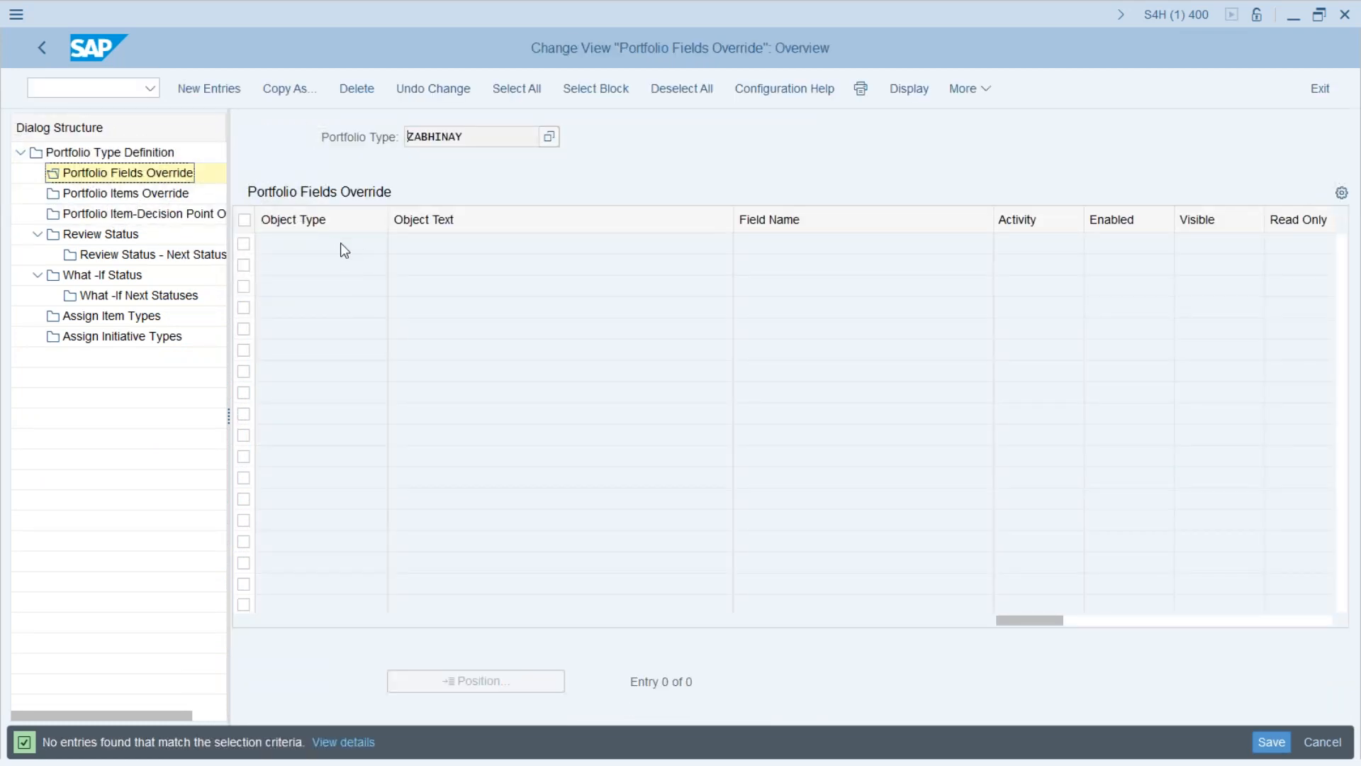
left_click(216, 97)
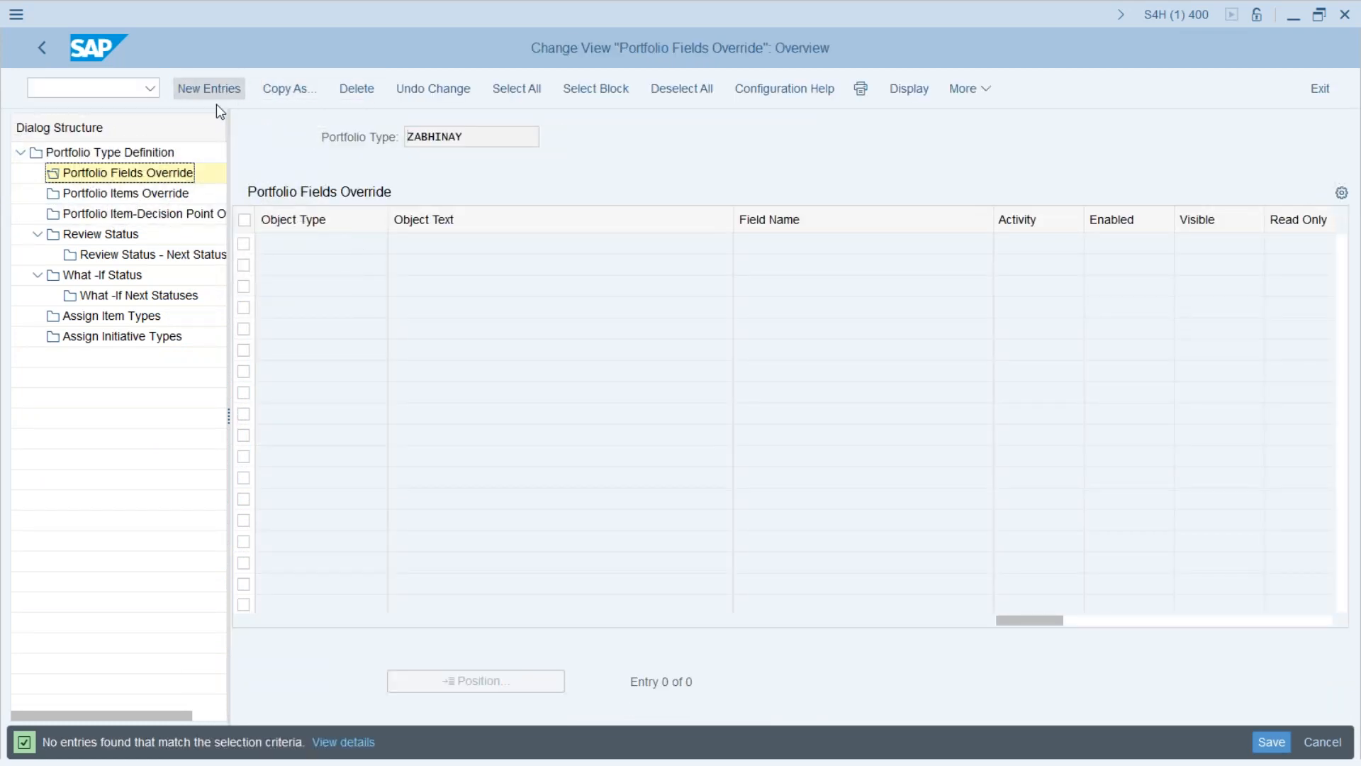
Step: Look through the available object types and choose RIH (Item) for the new portfolio field override entry
left_click(398, 244)
scroll(285, 404, "down", 10)
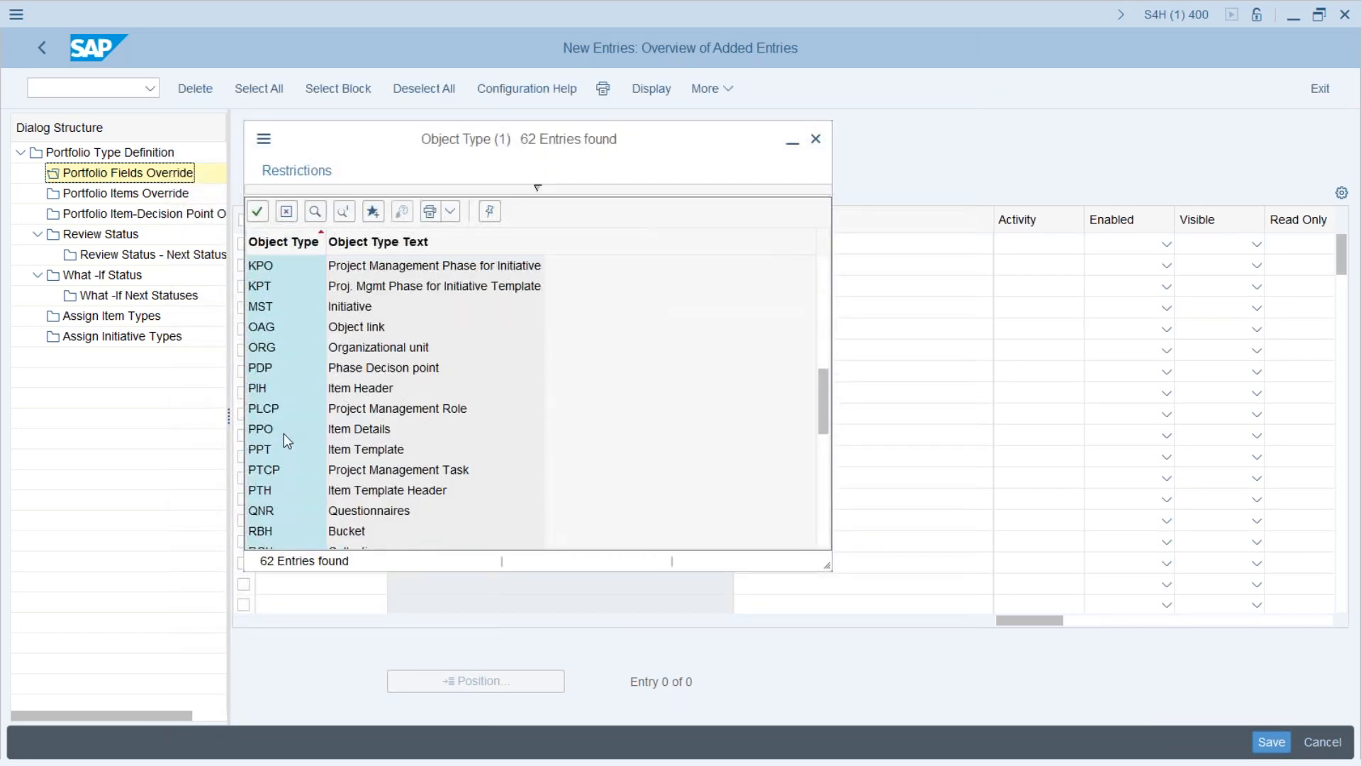
scroll(288, 429, "up", 3)
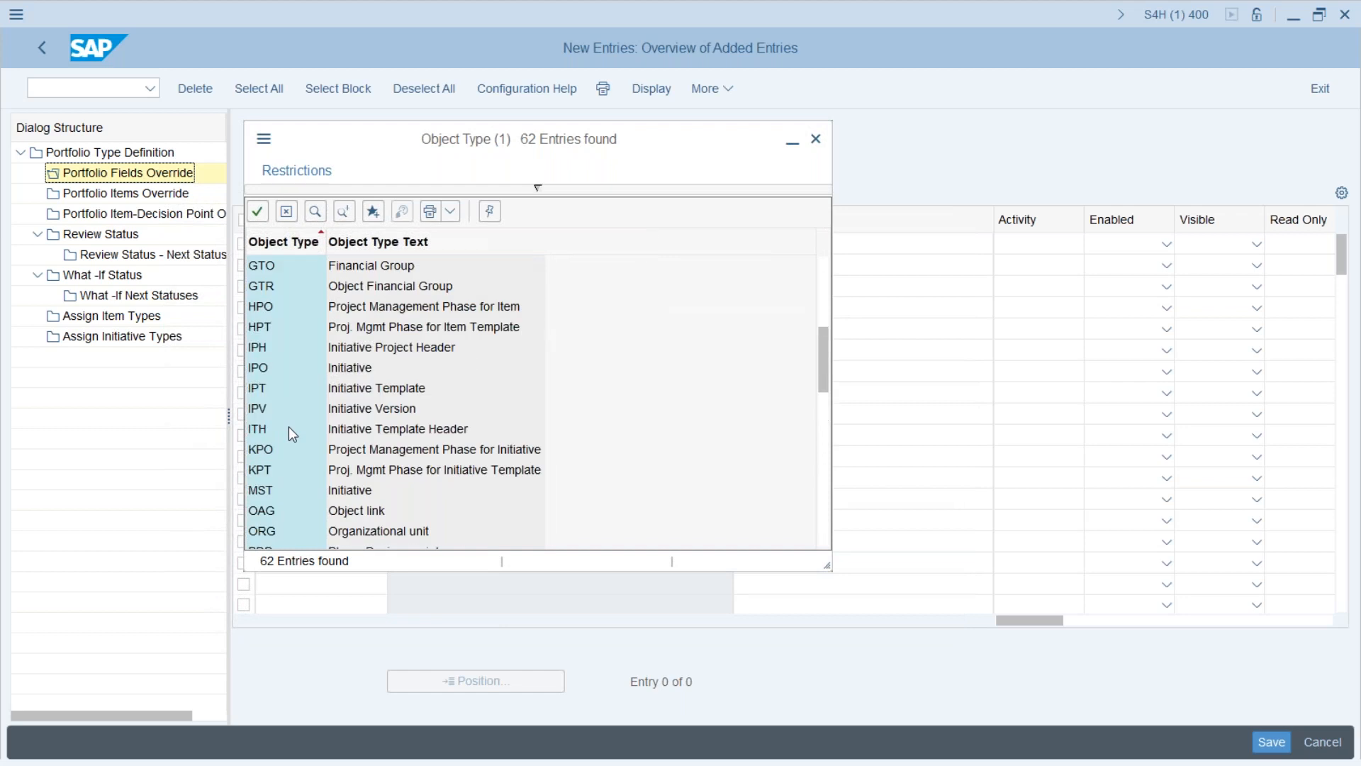
scroll(289, 429, "up", 4)
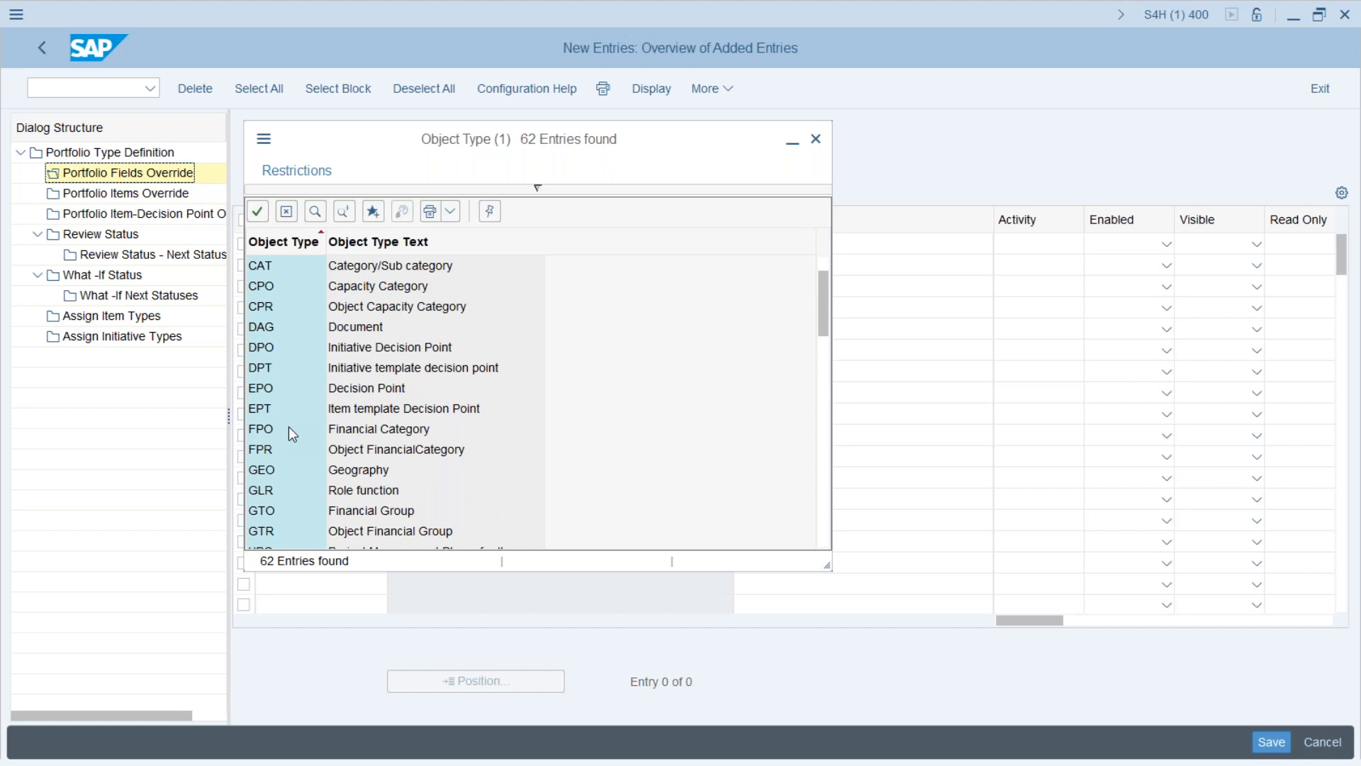
scroll(289, 428, "up", 1)
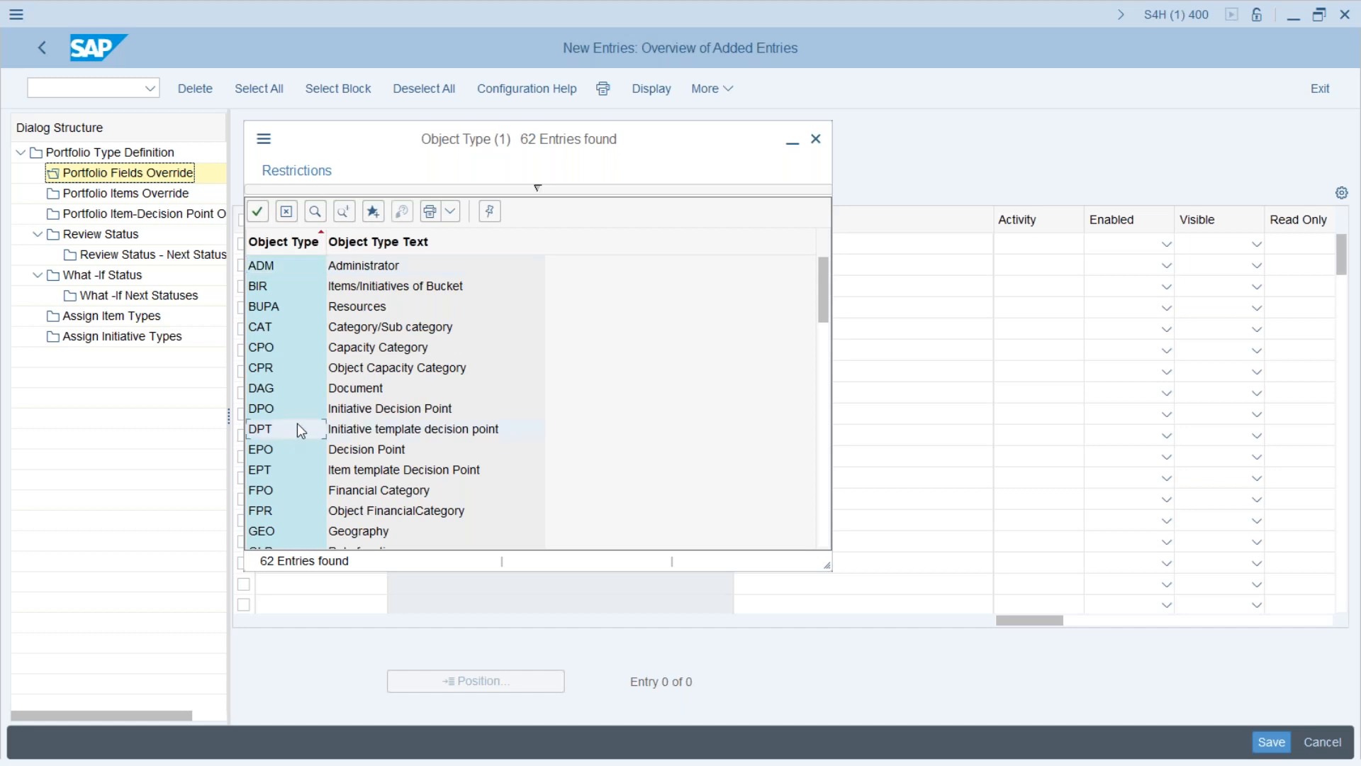
scroll(296, 424, "down", 7)
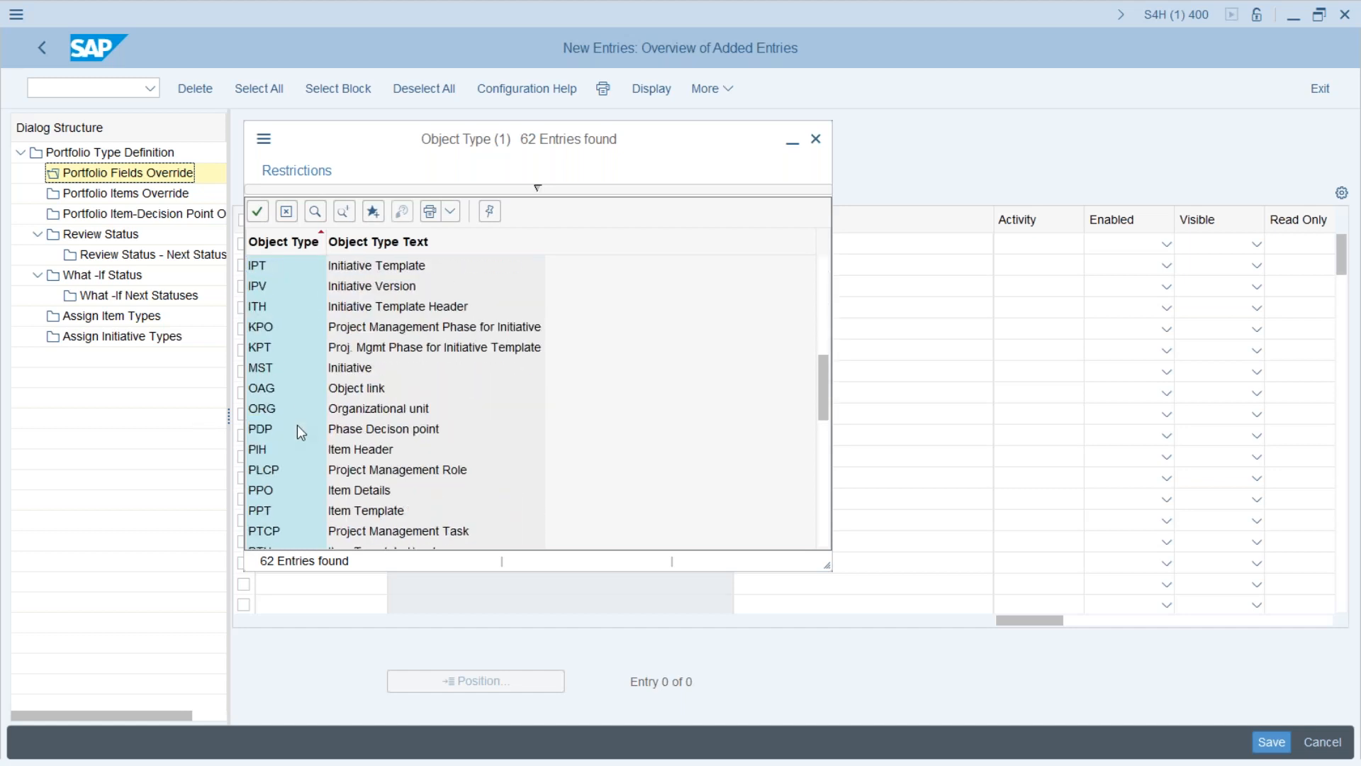
scroll(297, 424, "down", 1)
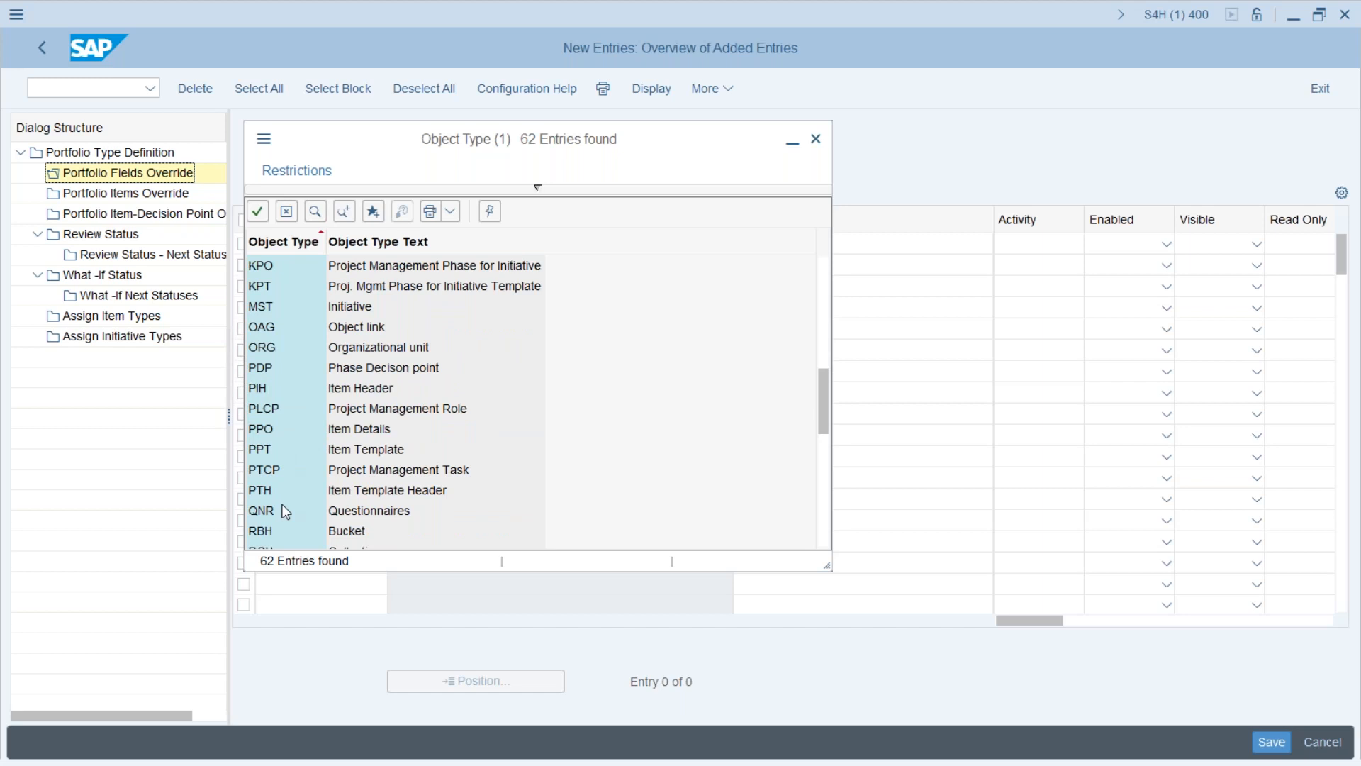
scroll(284, 510, "down", 1)
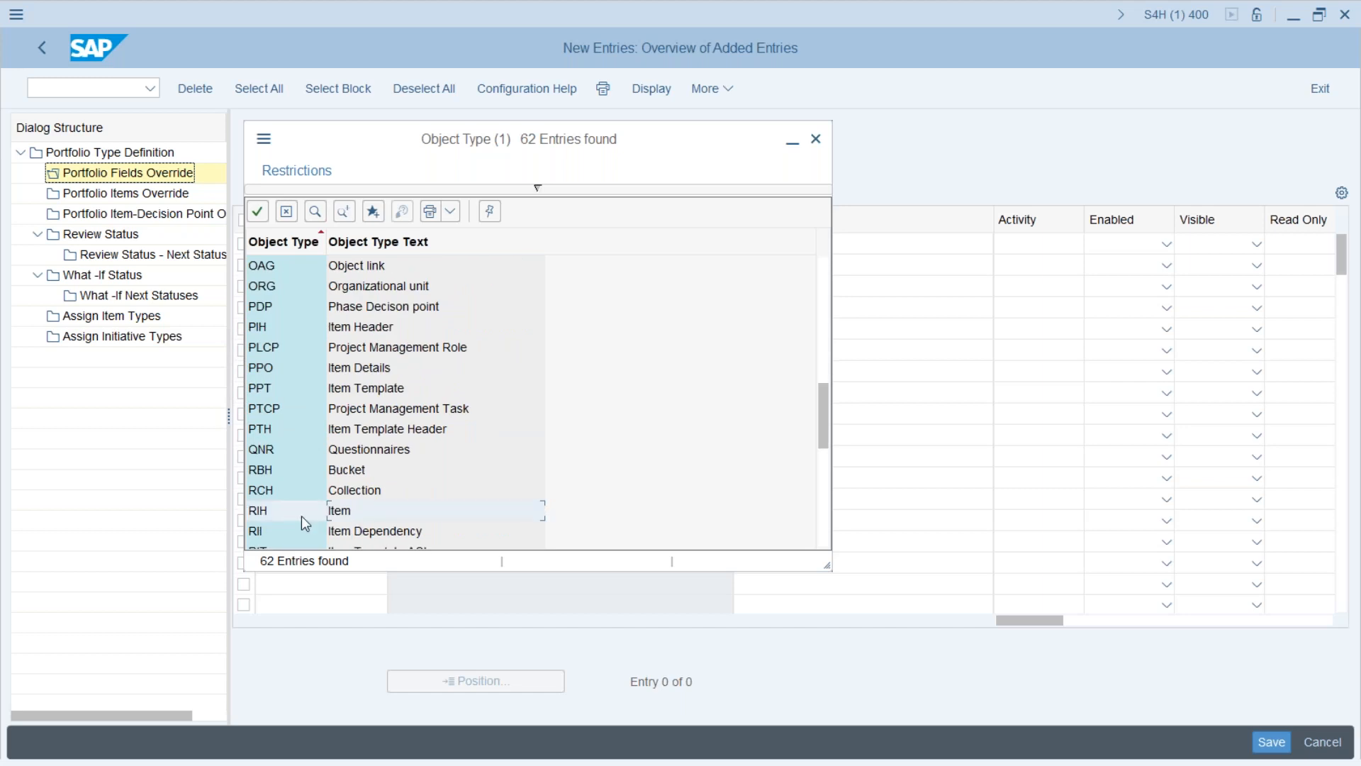
double_click(262, 518)
Step: Choose CHANGED_BY as the field name for the RIH override entry
left_click(782, 244)
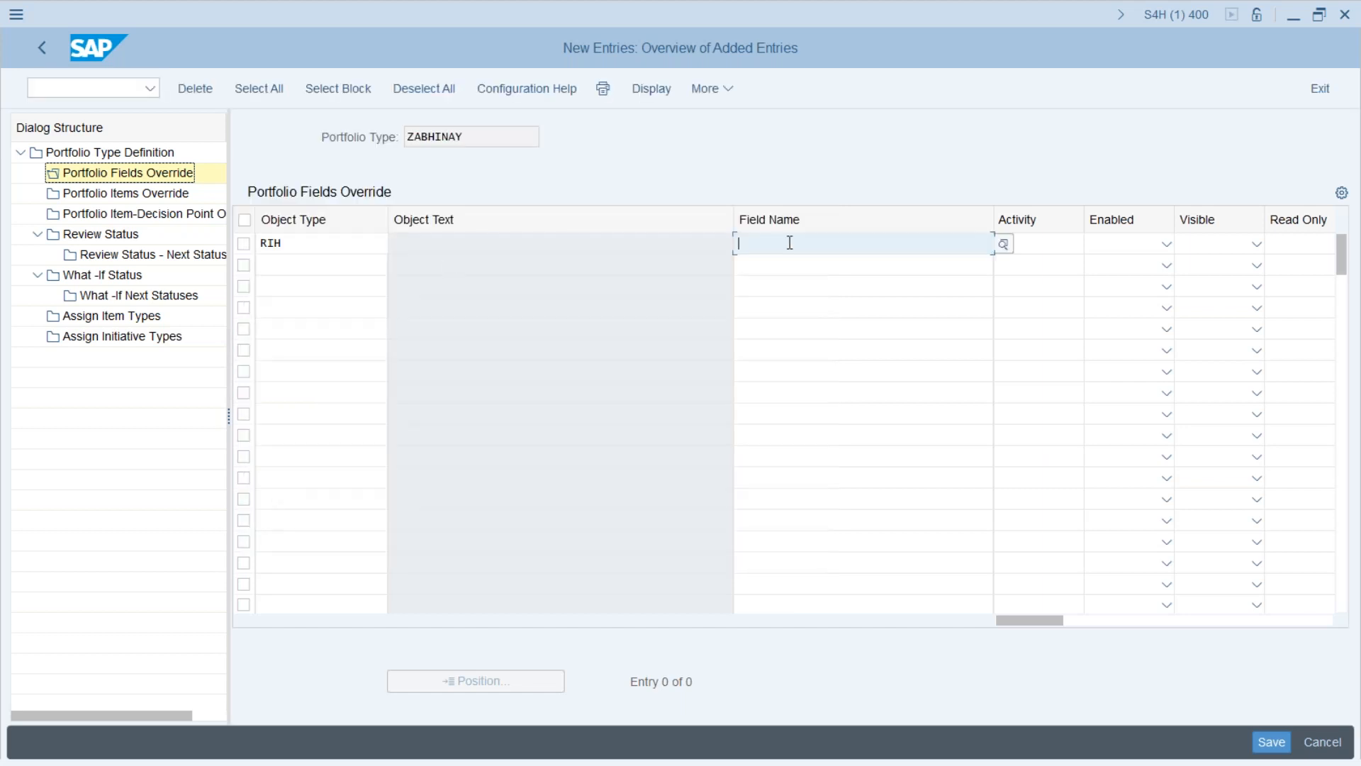
left_click(1003, 243)
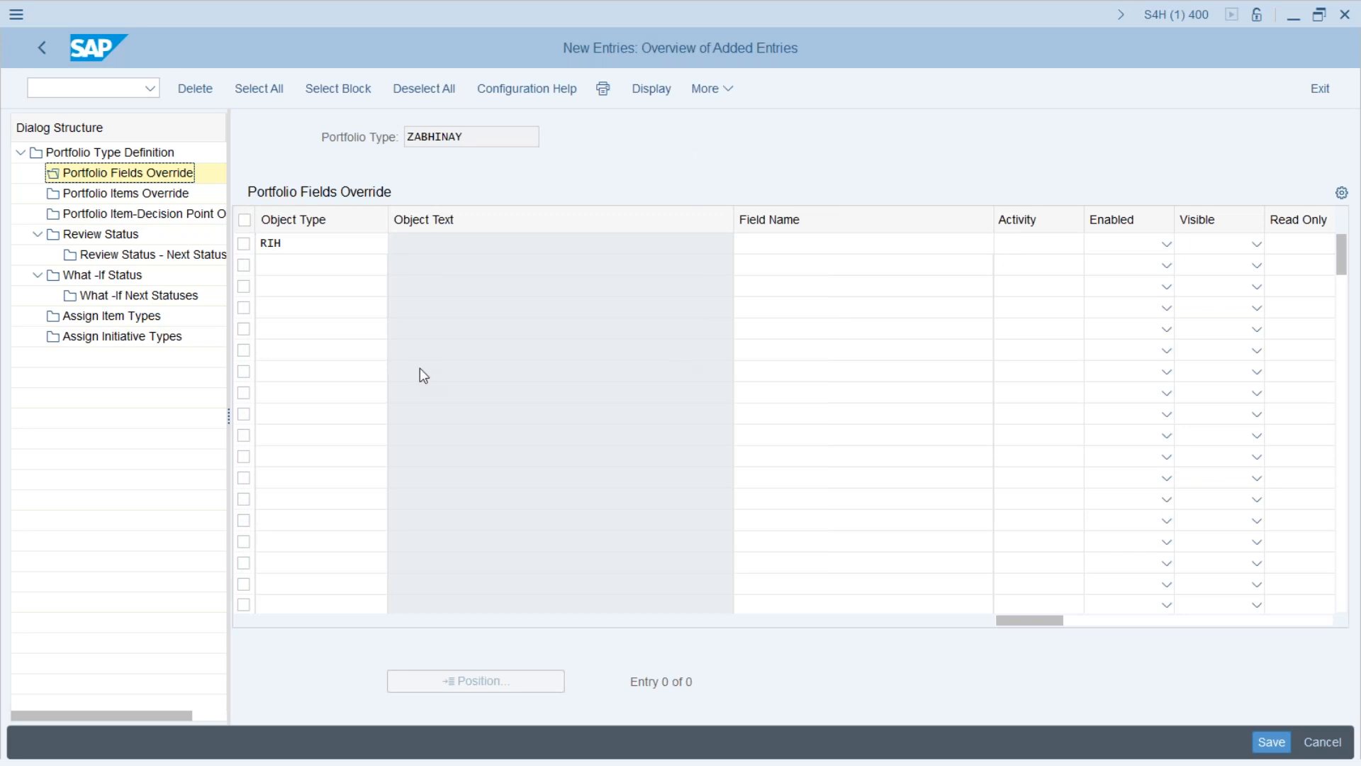
scroll(328, 369, "down", 4)
scroll(328, 369, "up", 4)
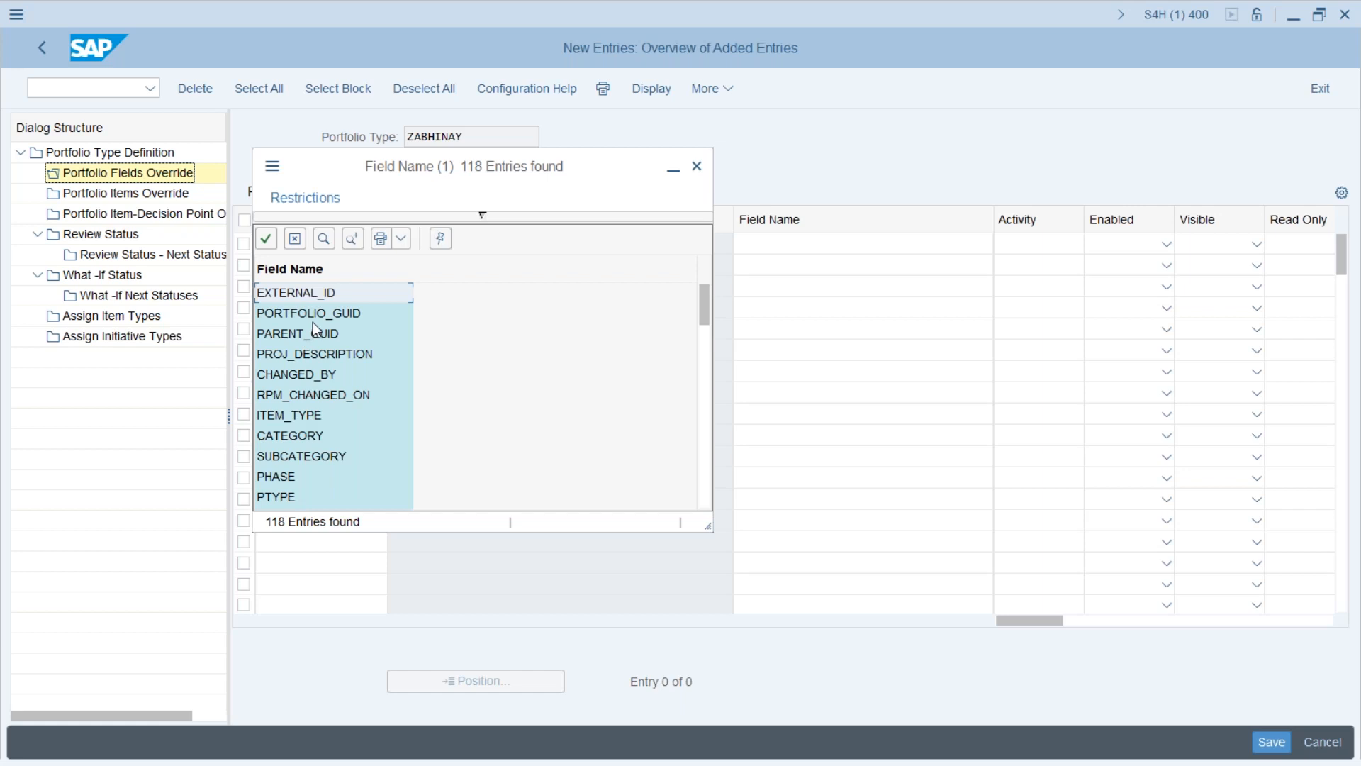
left_click(314, 354)
scroll(311, 410, "down", 1)
scroll(311, 410, "up", 1)
double_click(313, 375)
Step: Examine the activity options for the override entry without choosing one, and validate the RIH row
left_click(1064, 244)
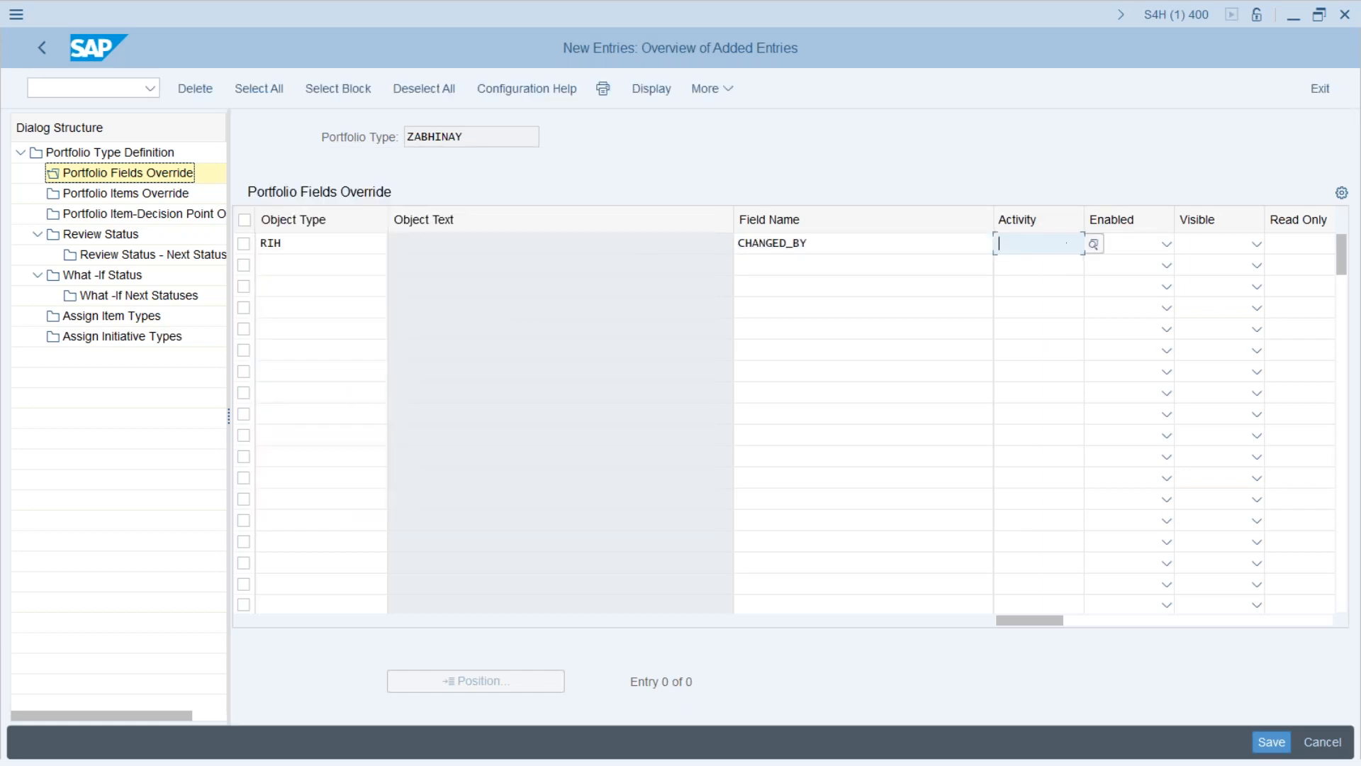
left_click(1093, 245)
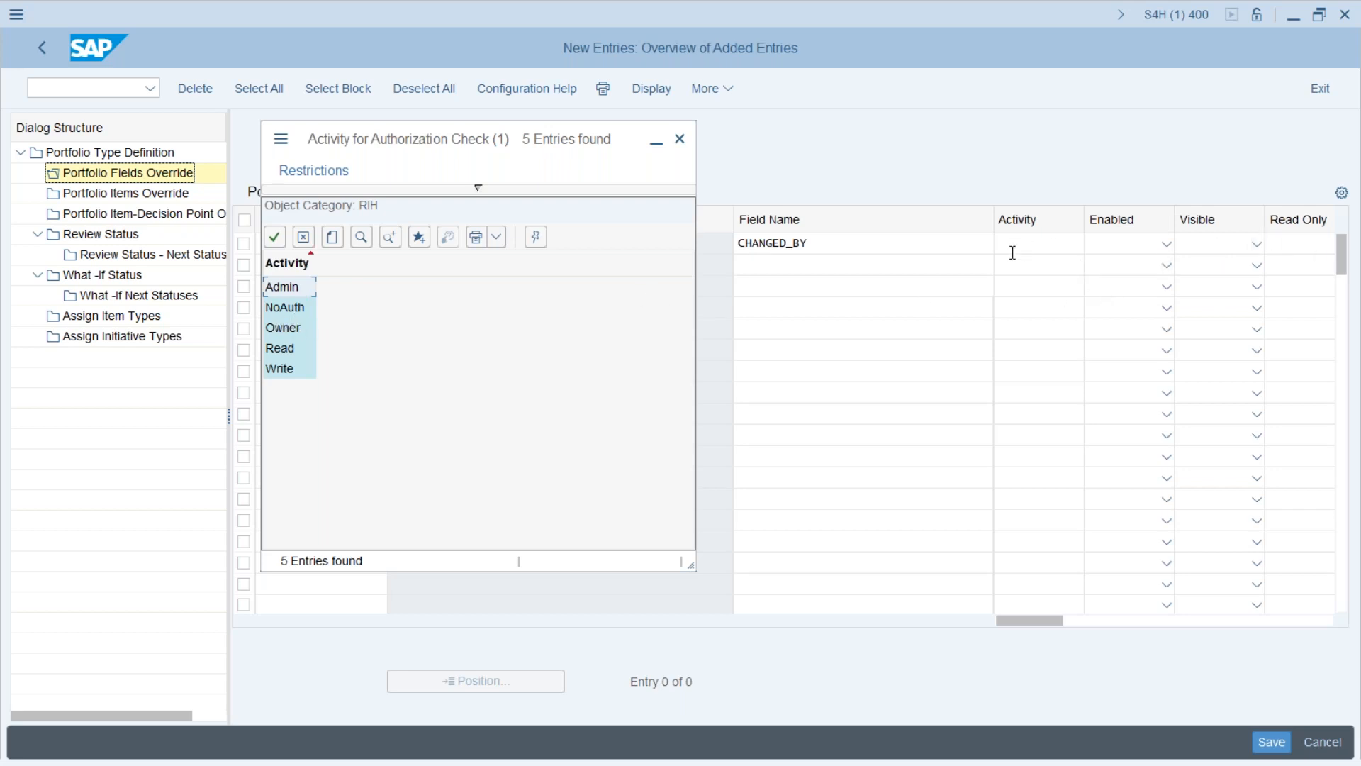
left_click(679, 139)
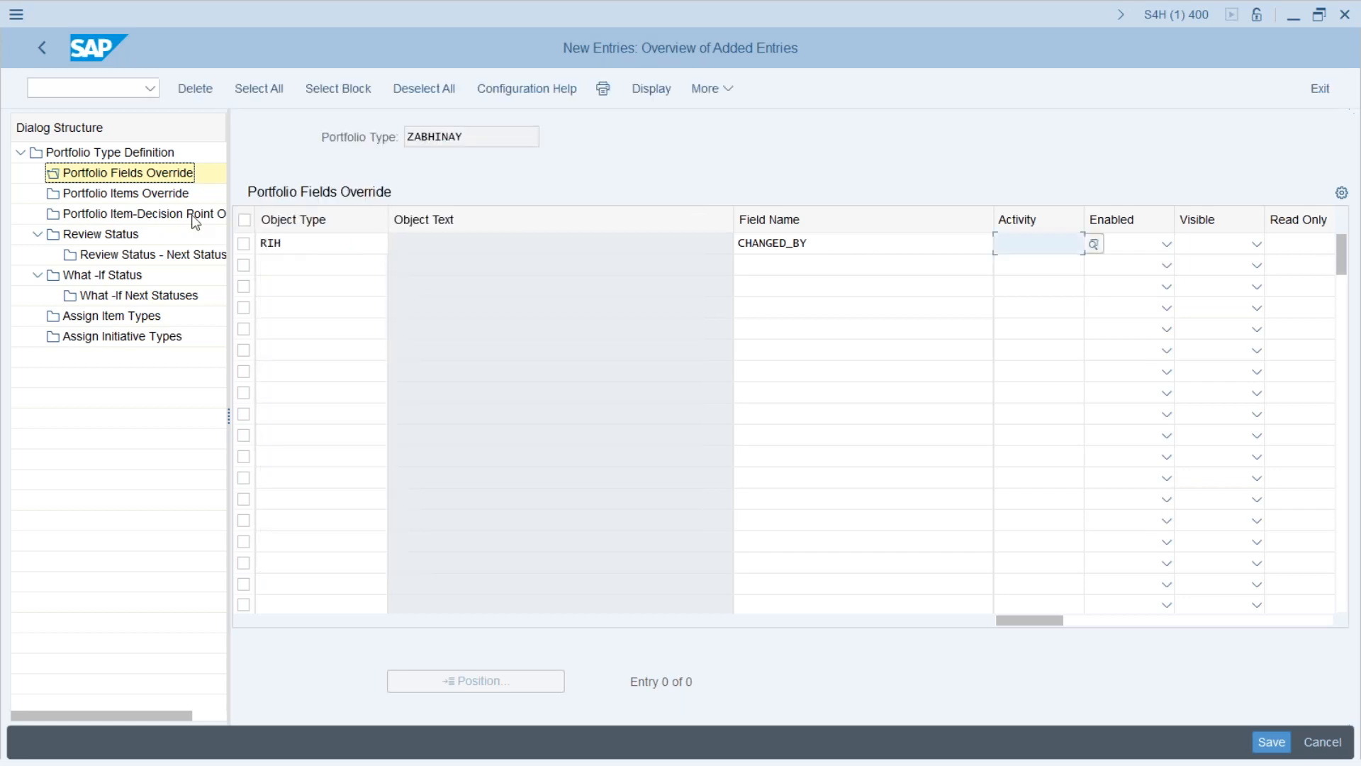
left_click(127, 175)
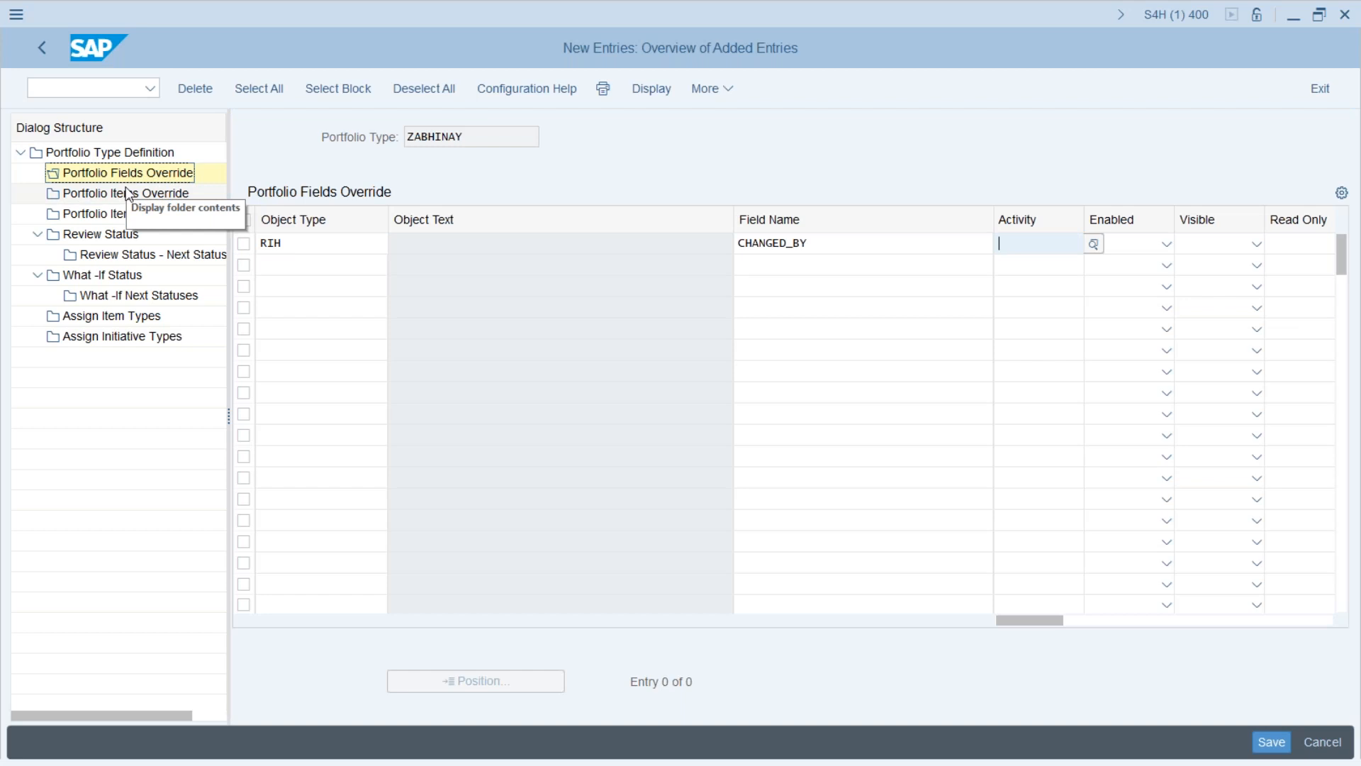
double_click(468, 136)
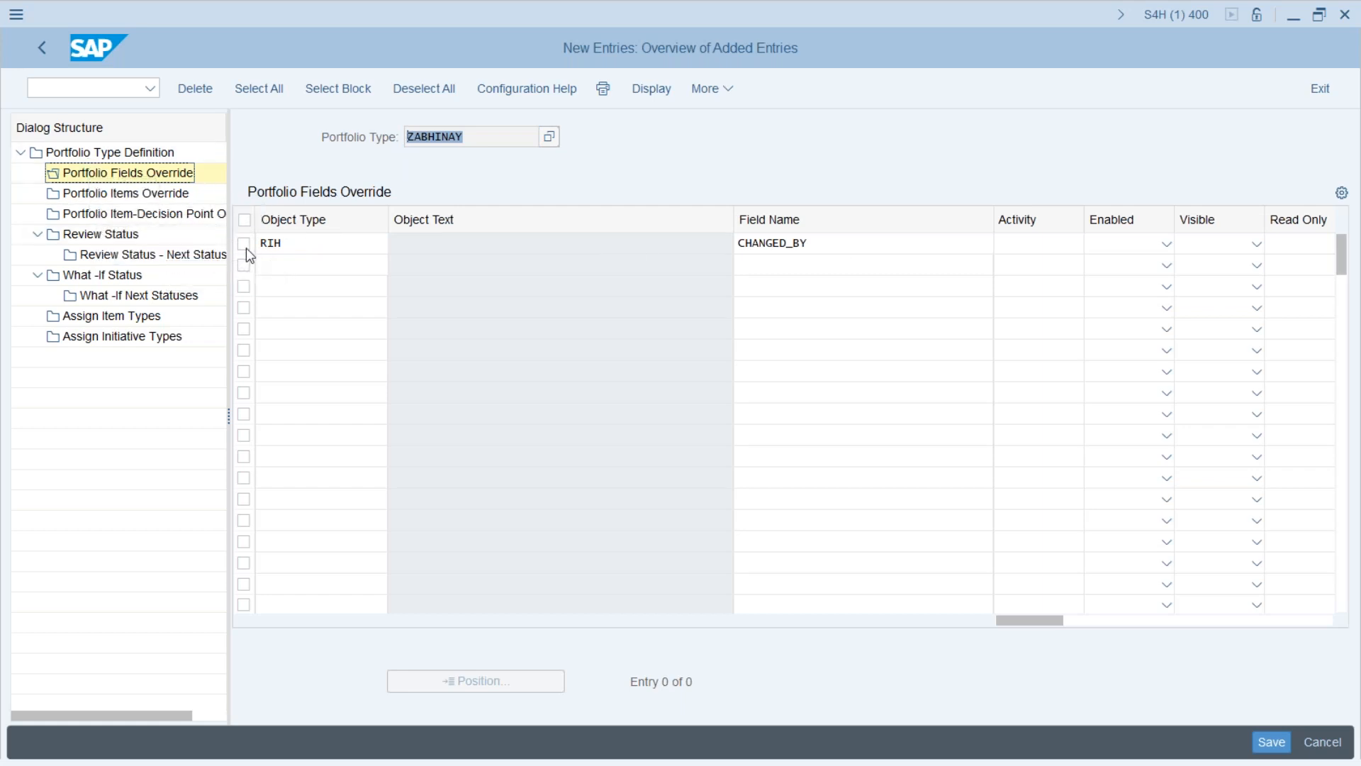
left_click(325, 244)
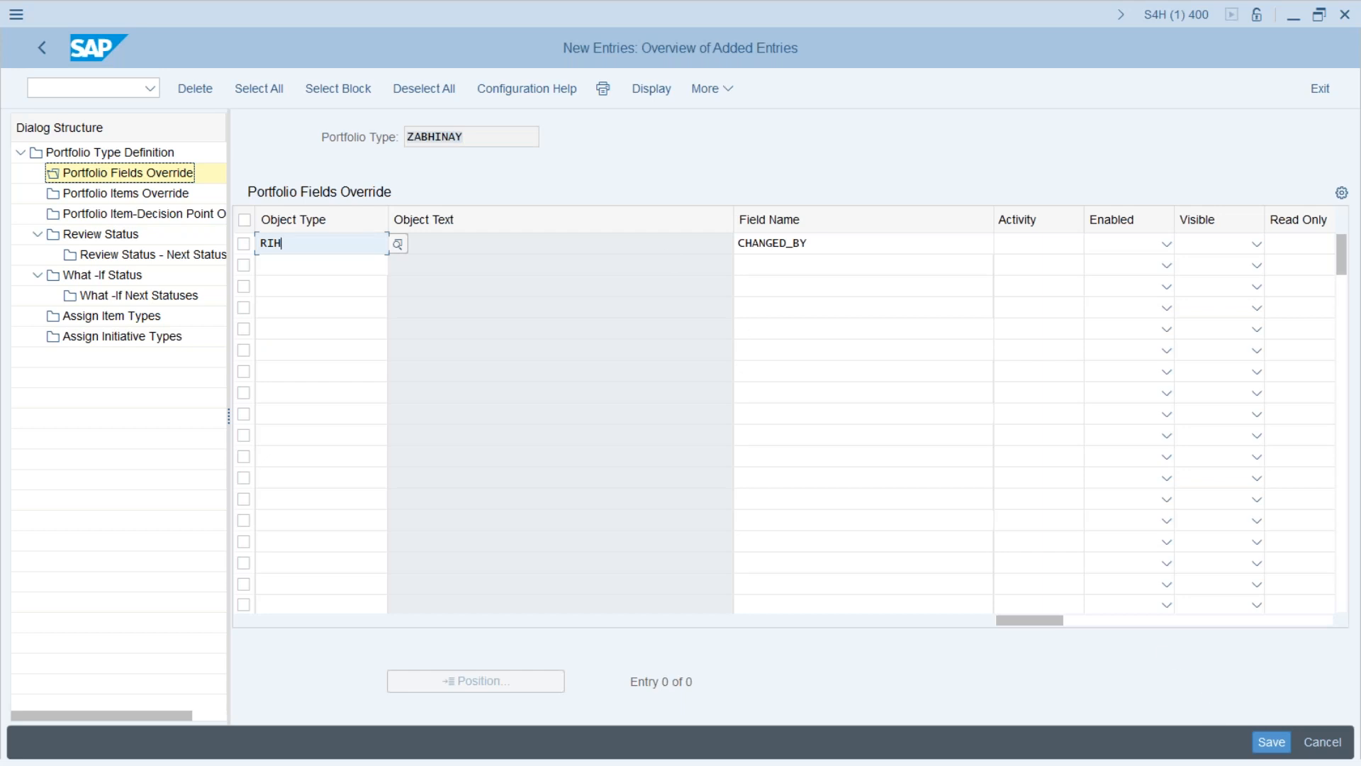
key("Return")
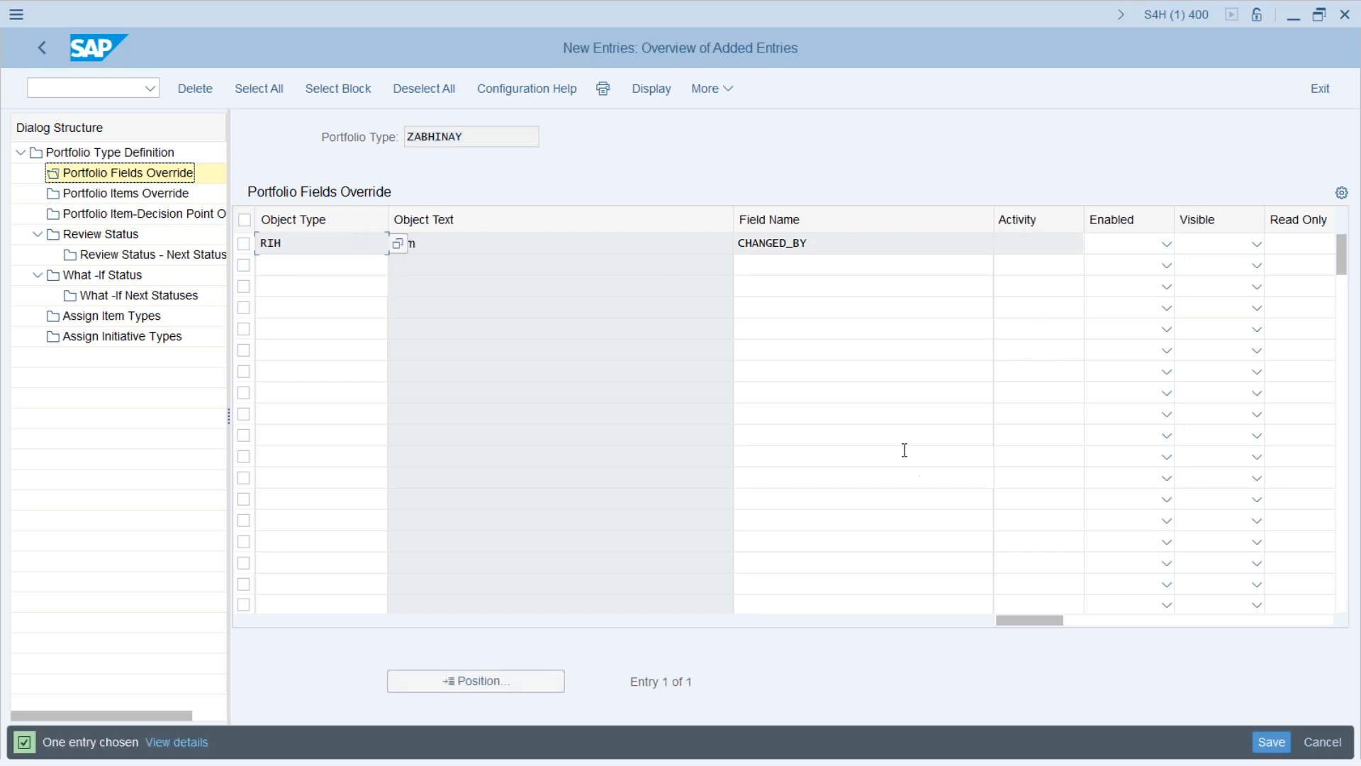
Step: Delete the RIH override entry for CHANGED_BY and save the portfolio field overrides
left_click(195, 88)
left_click(244, 243)
left_click(195, 89)
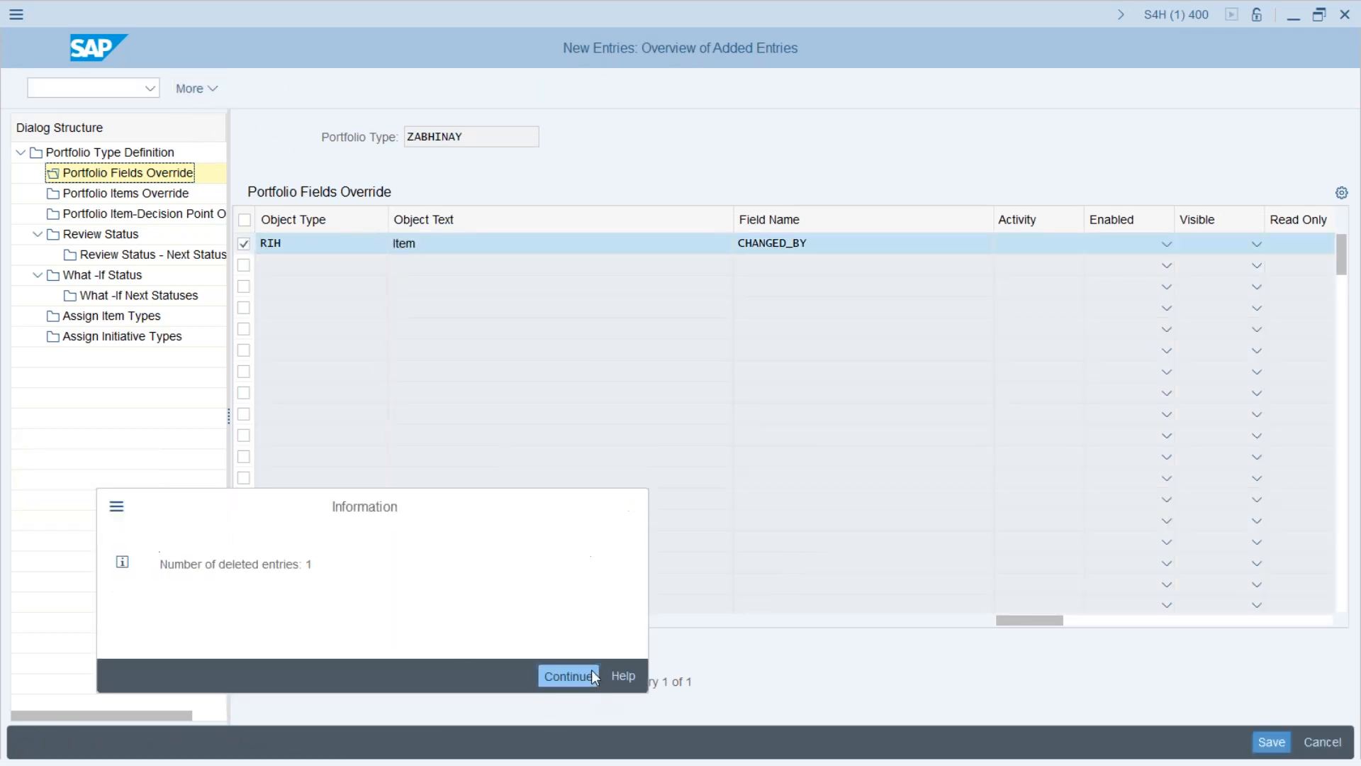
left_click(594, 677)
left_click(1271, 742)
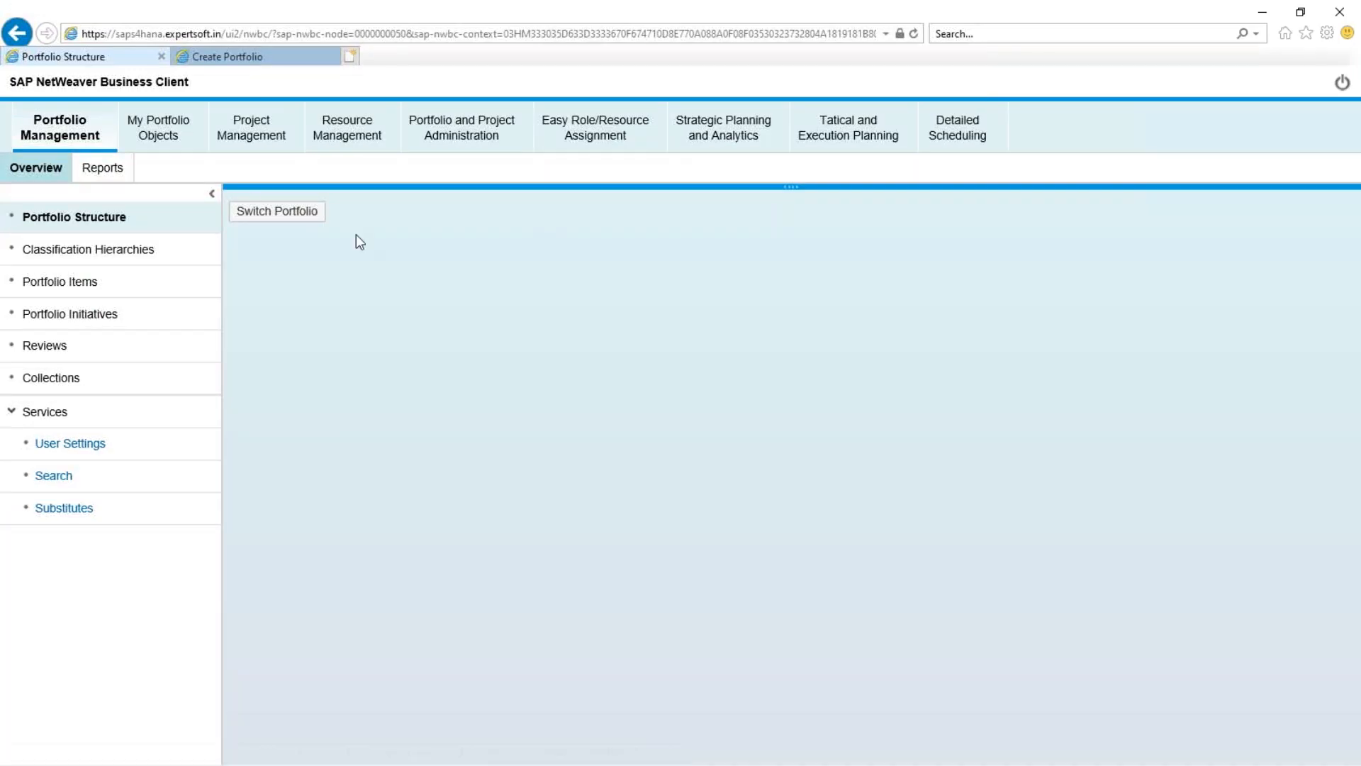
Step: In SAP NetWeaver Business Client's Portfolio and Project Administration, start creating a portfolio with the new "Training" portfolio type
left_click(478, 140)
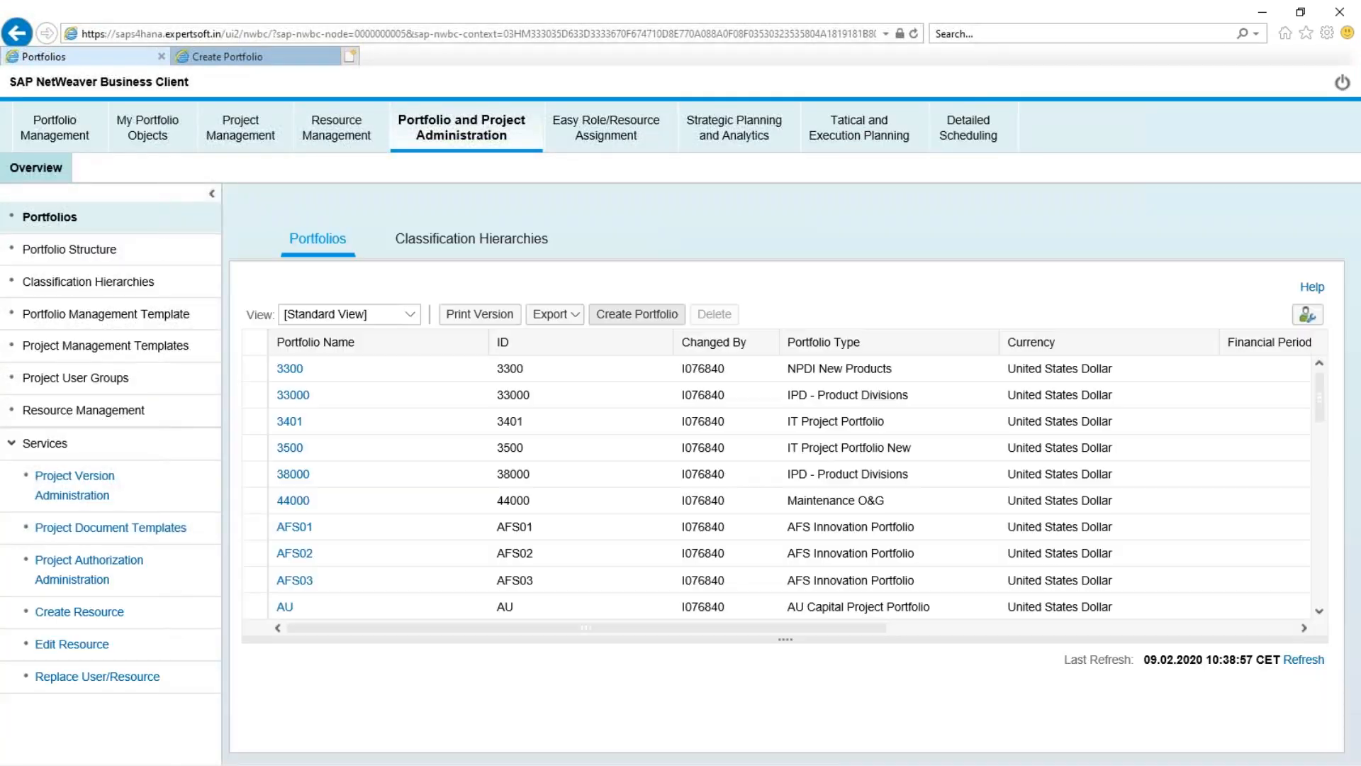
left_click(628, 314)
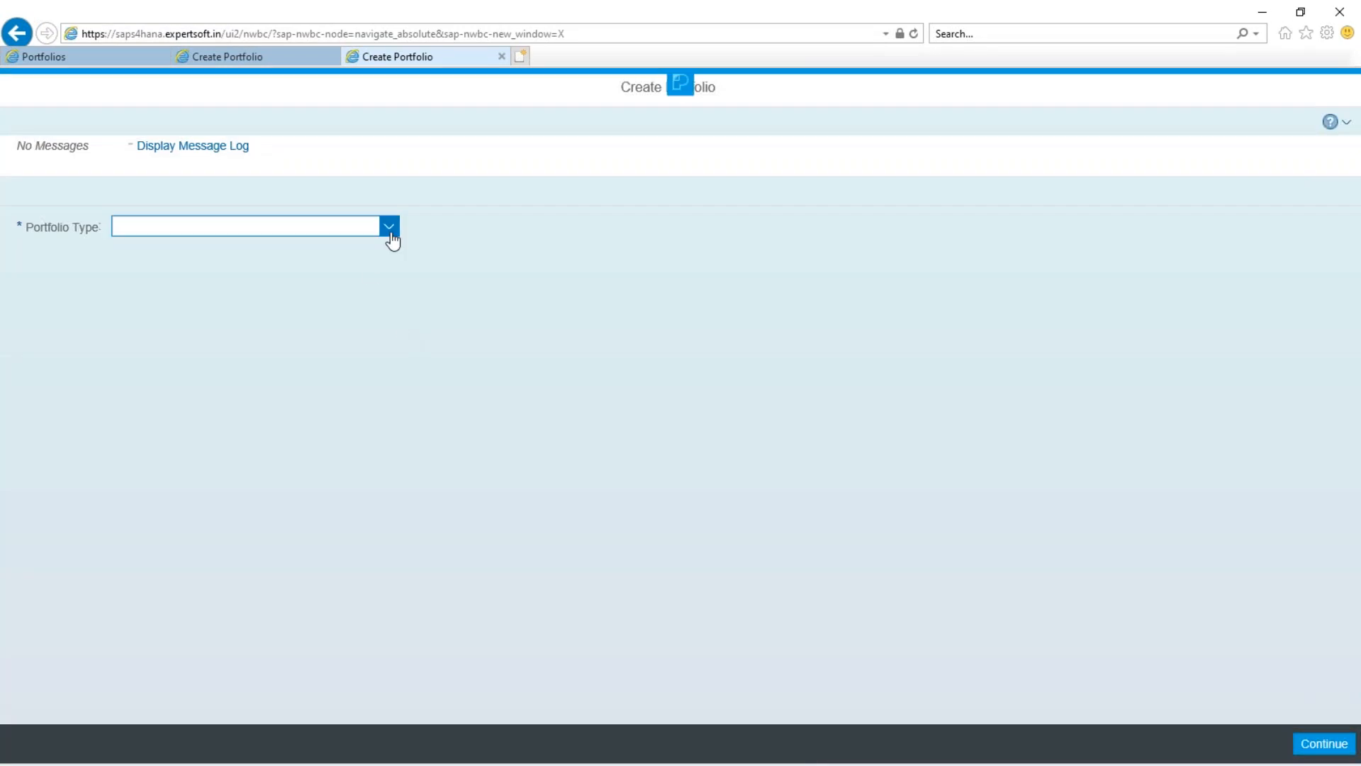
left_click(388, 227)
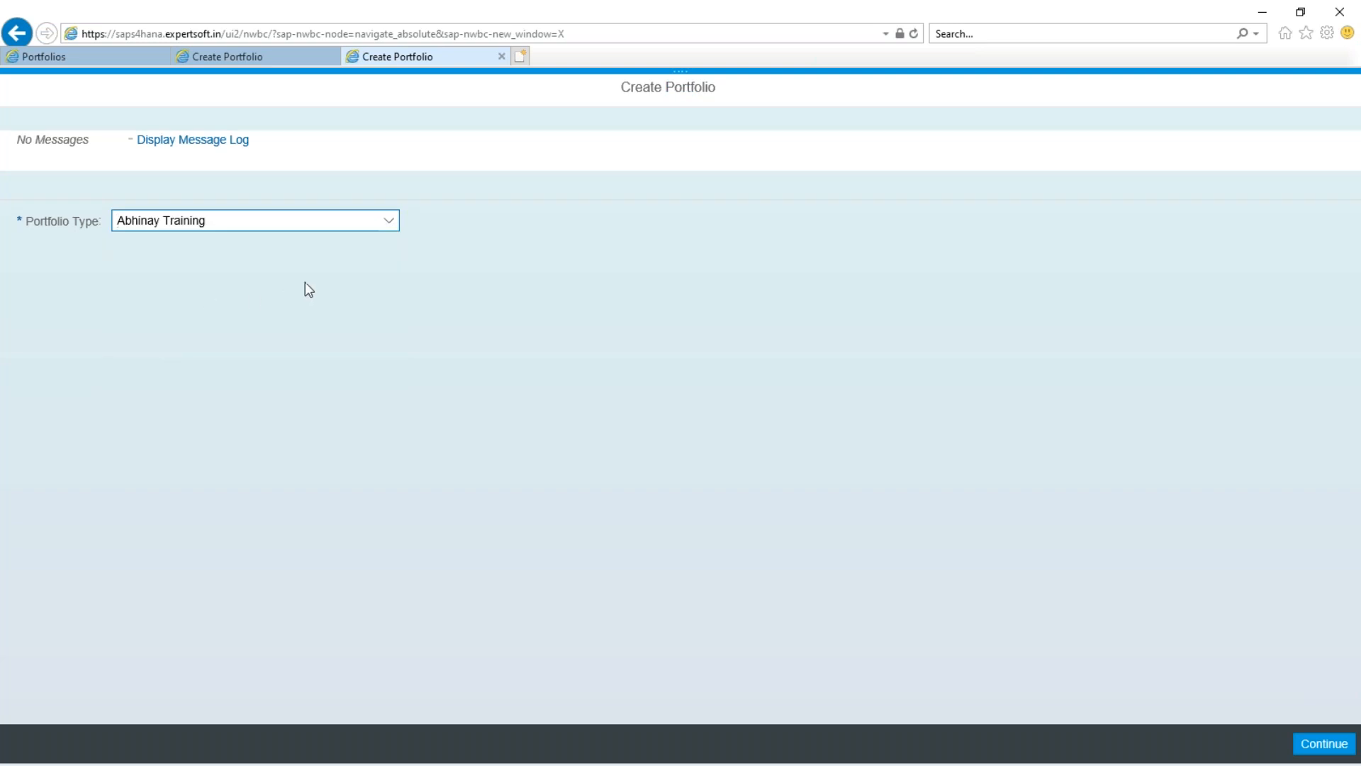
left_click(1322, 744)
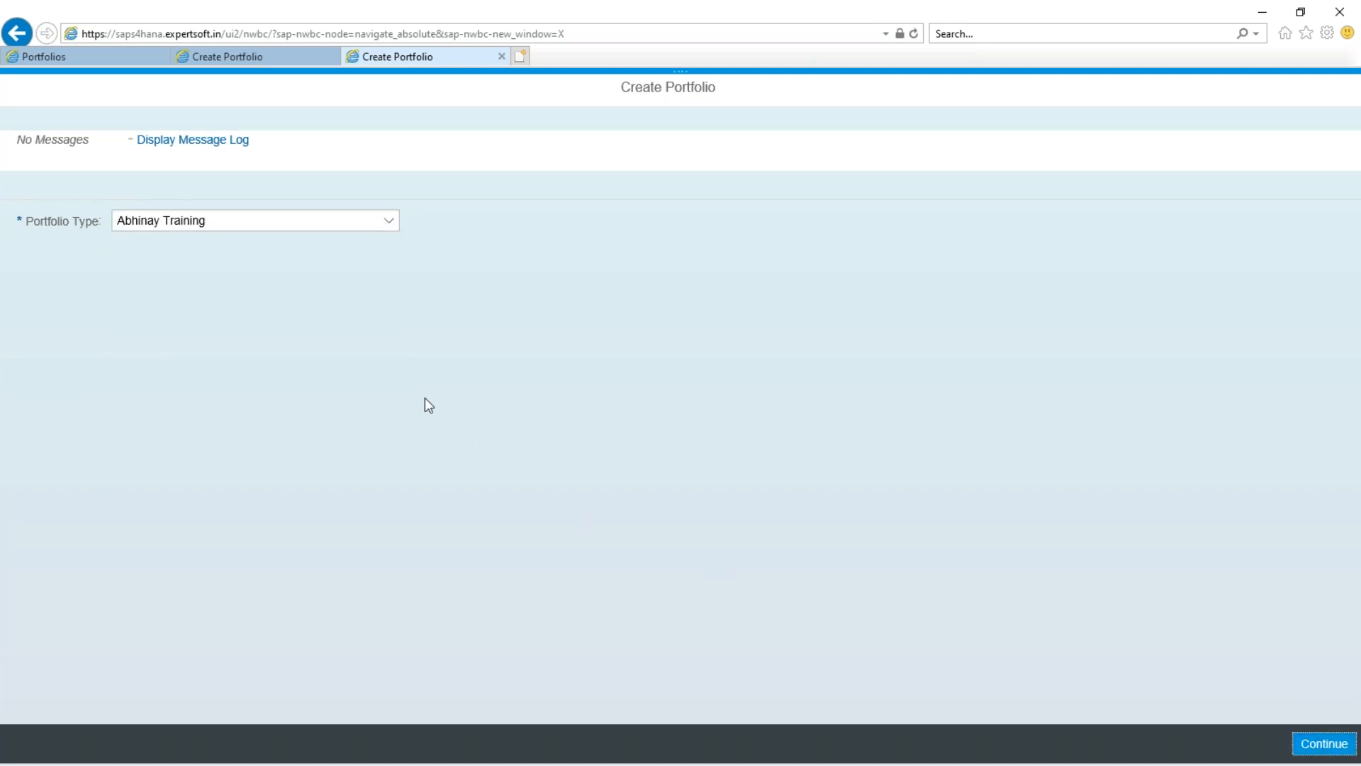
Step: Name the new portfolio with the first name from its type followed by "Portfolio"
left_click(319, 291)
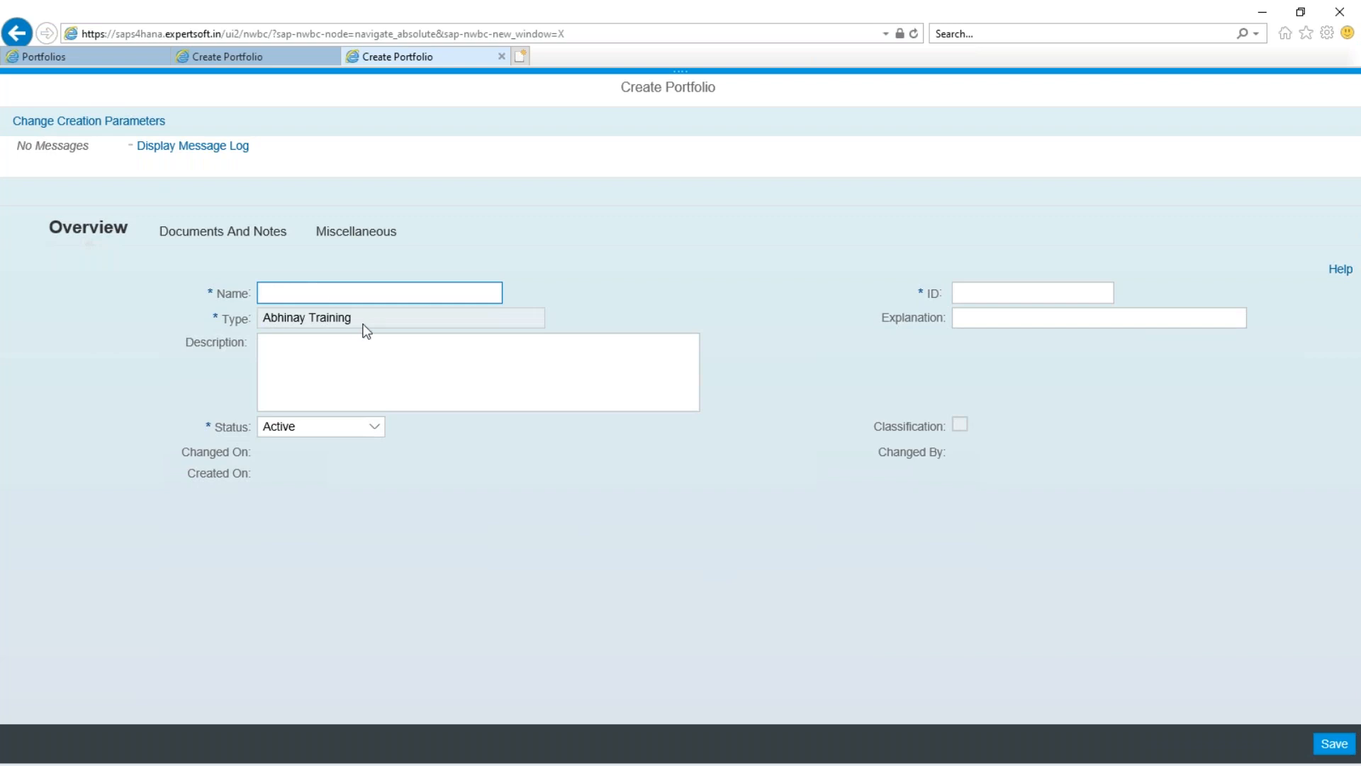
left_click_drag(364, 327, 238, 321)
key("ctrl+c")
left_click(293, 292)
key("ctrl+v")
double_click(334, 295)
type("Port")
Step: Set the new portfolio's ID to the Z-prefixed first name followed by 01
left_click(988, 292)
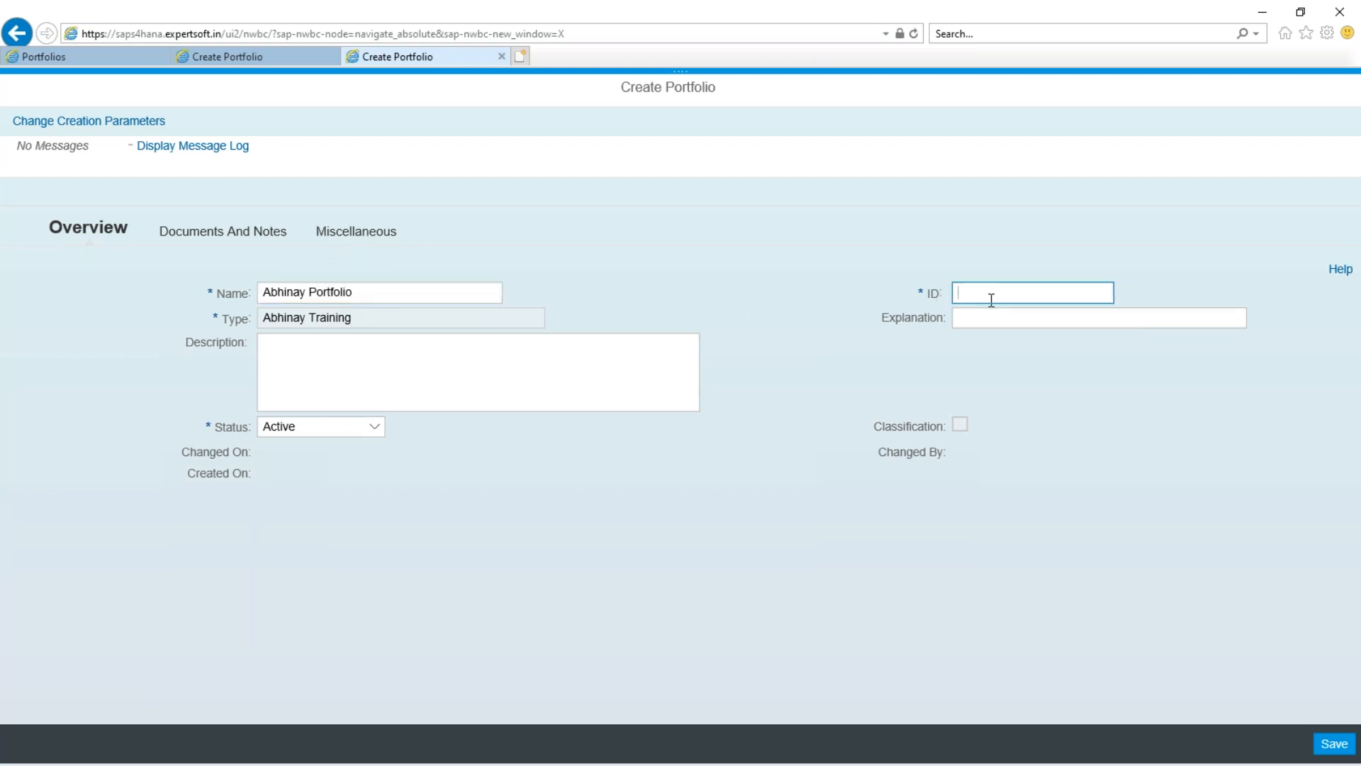
type("ZABHINAY01")
double_click(1034, 291)
left_click(995, 294)
left_click_drag(920, 292, 1069, 291)
left_click(1059, 291)
Step: Leave the explanation and description empty and choose Active as the portfolio's status
left_click(995, 319)
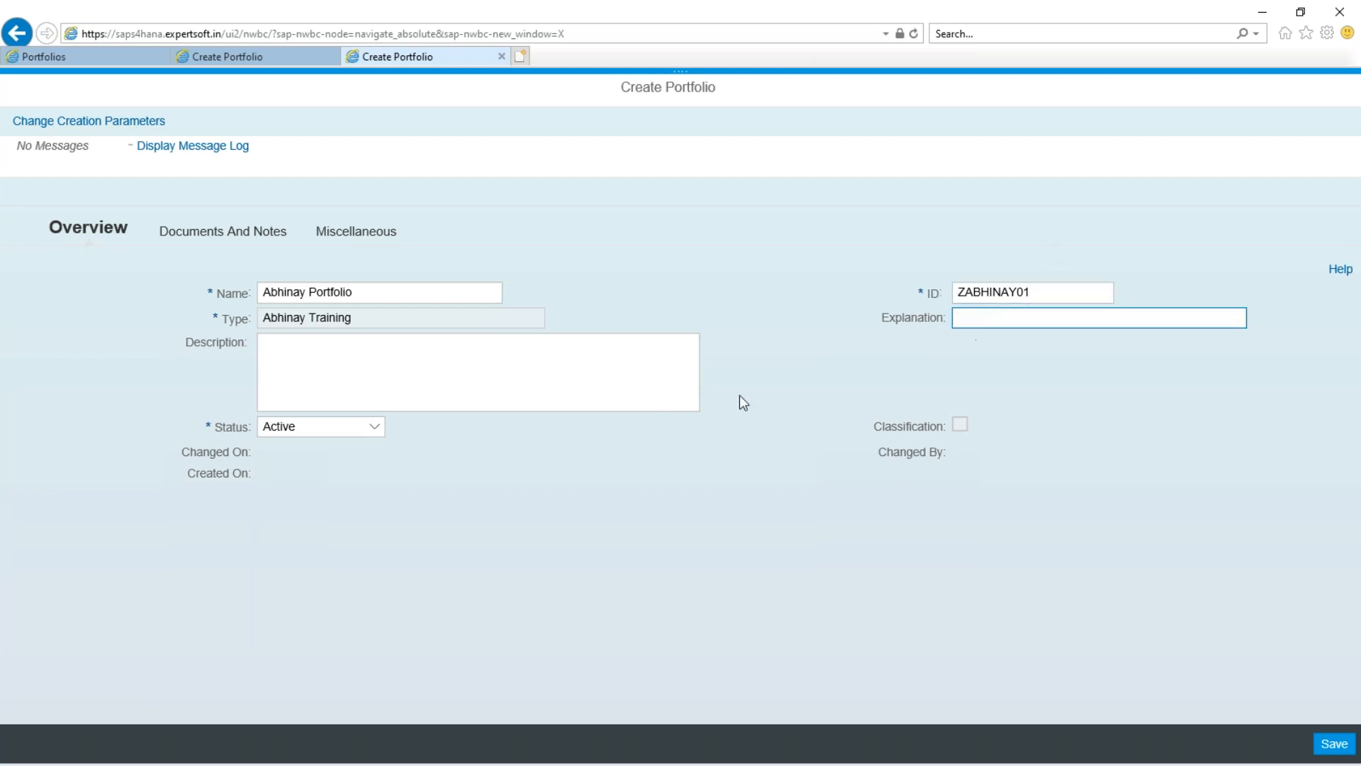
left_click(511, 400)
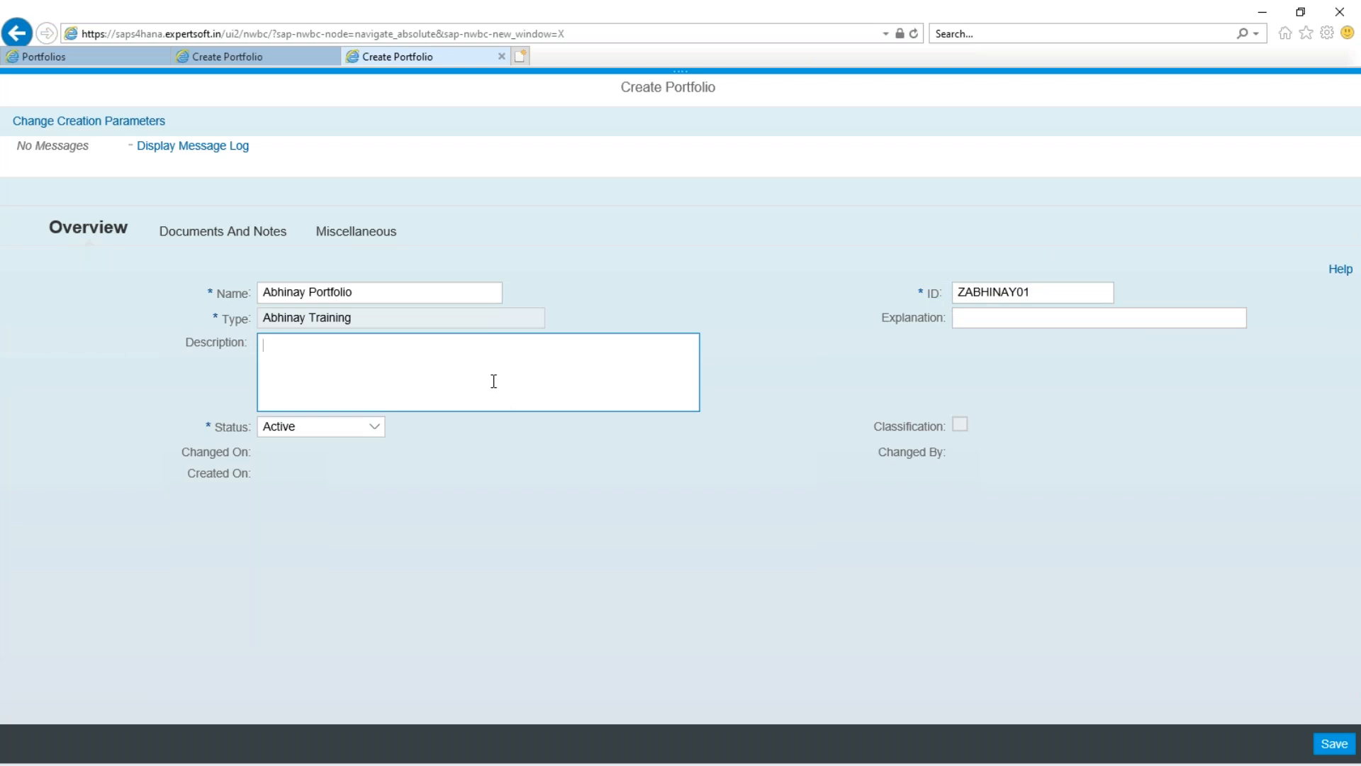
left_click(375, 426)
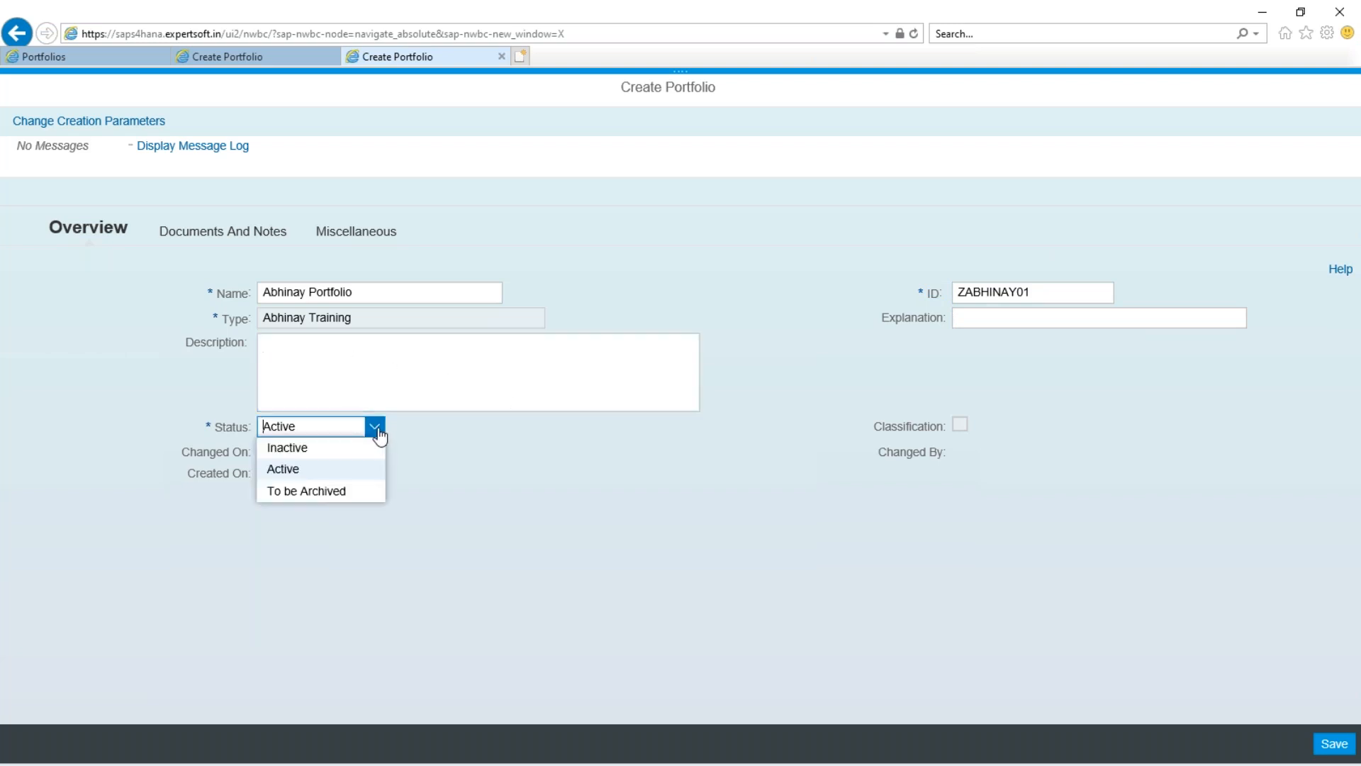
left_click(291, 471)
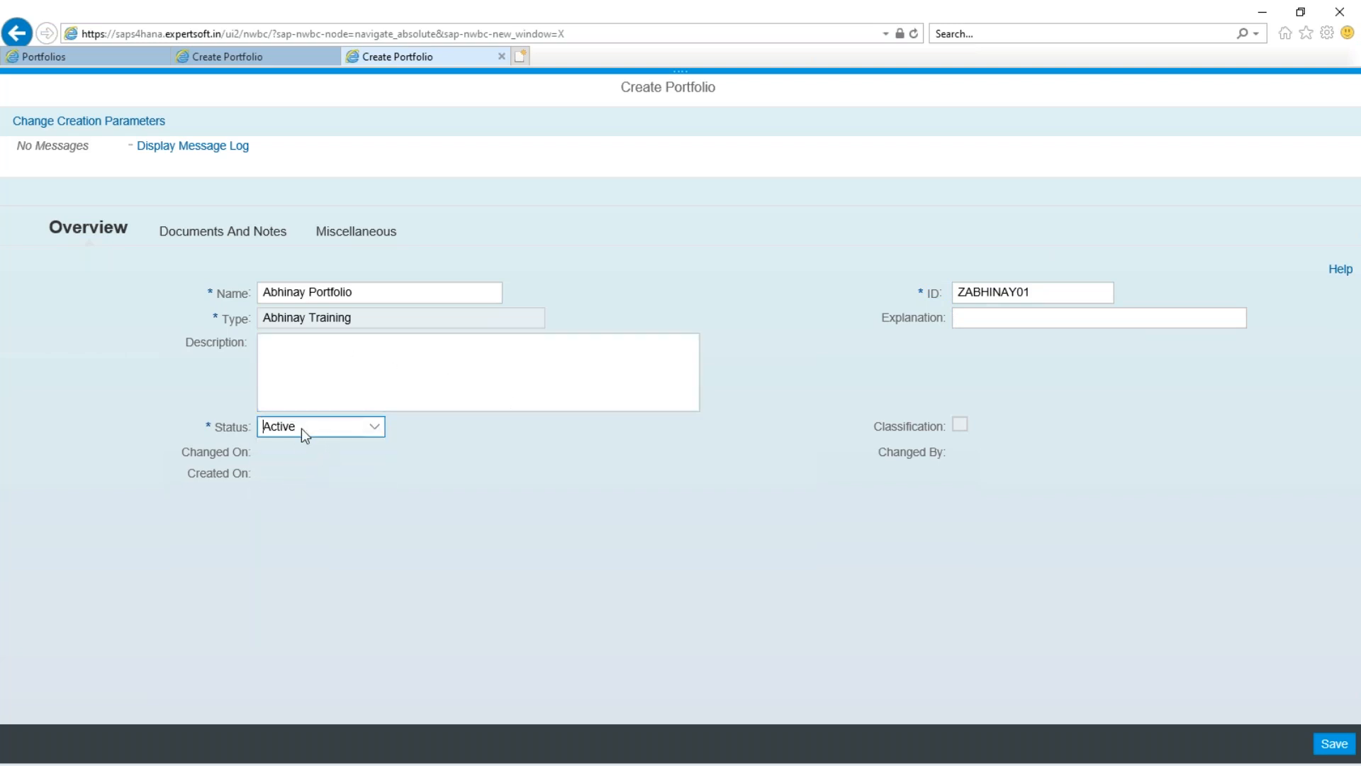
Step: Look over the portfolio's Miscellaneous section, including its user and user role authorizations
left_click(272, 239)
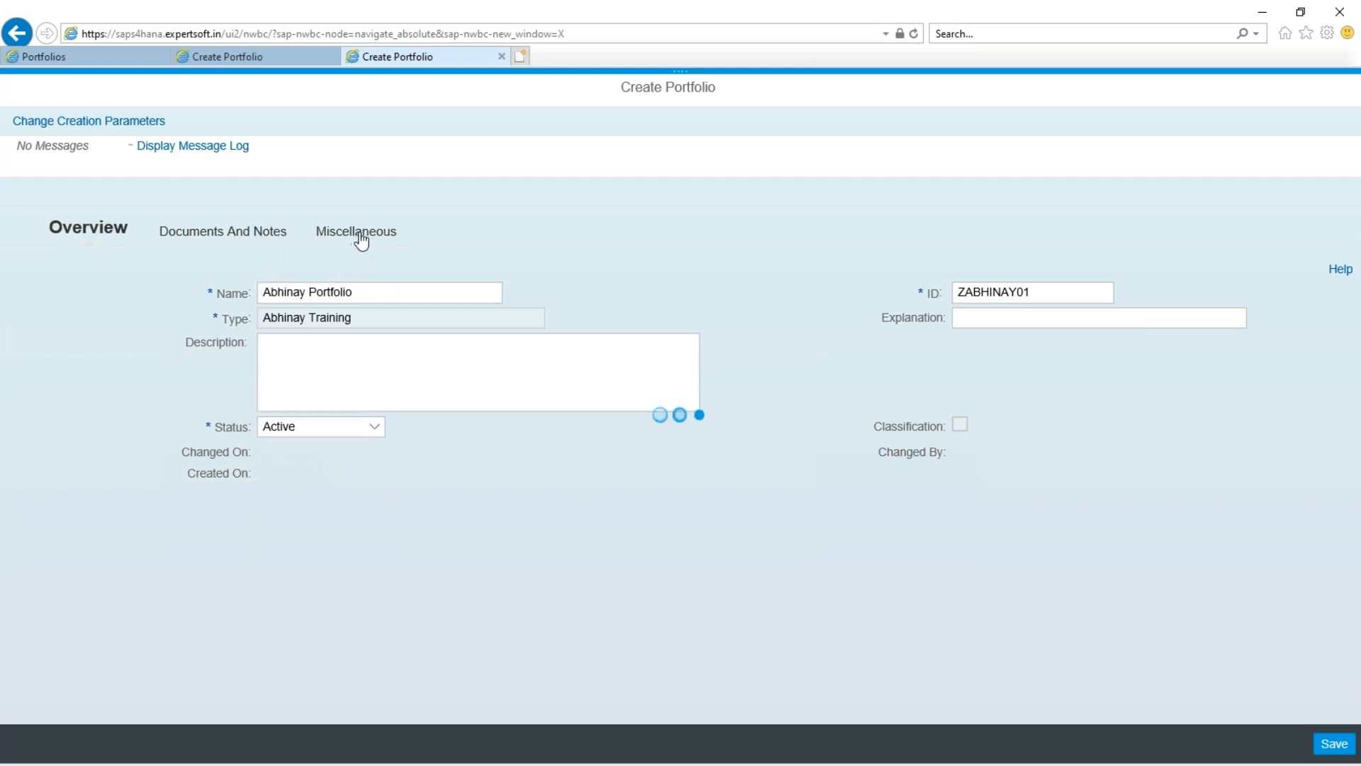
left_click(401, 237)
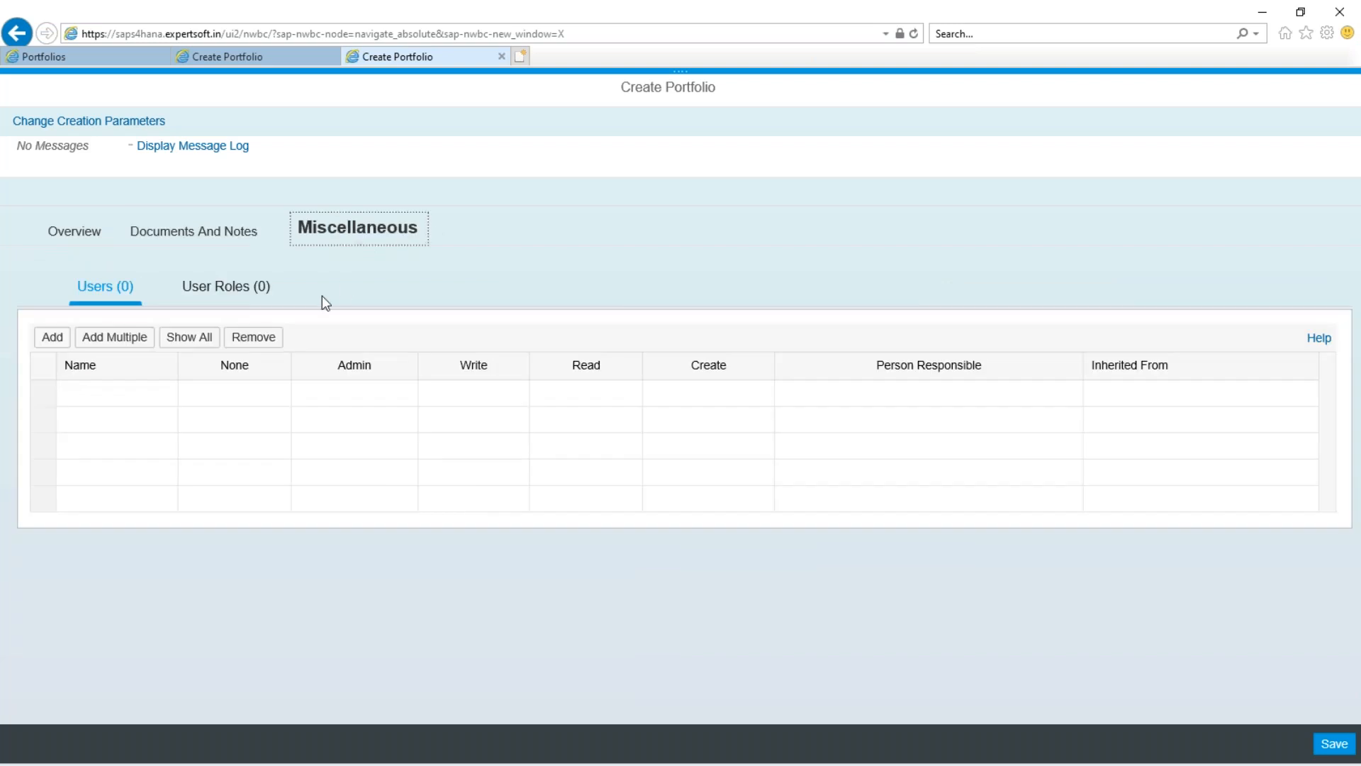
left_click(133, 387)
left_click(225, 286)
left_click(105, 294)
Step: Return to the portfolio's overview and save the new portfolio
left_click(92, 237)
left_click(326, 383)
left_click(1333, 743)
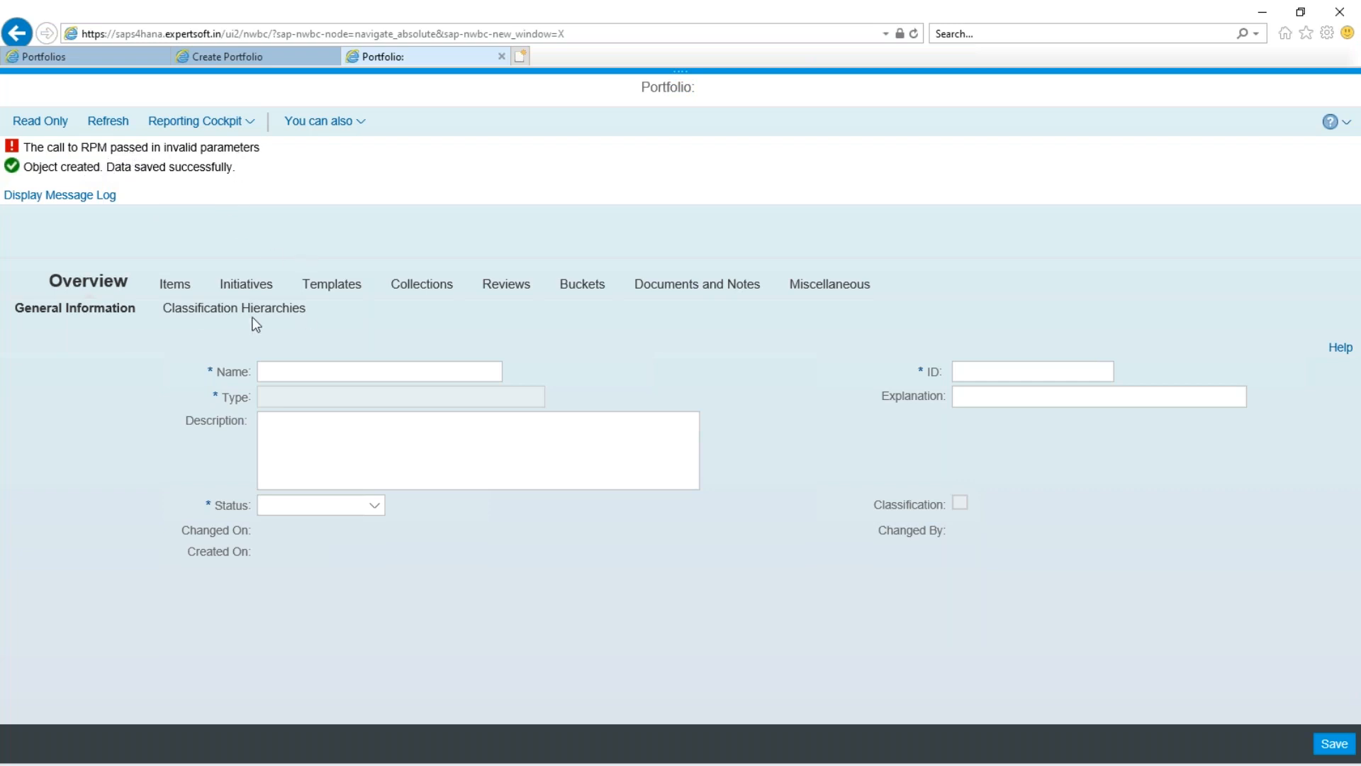
Step: Try to open the saved portfolio's items, and close both portfolio creation pages to return to the portfolio list
left_click(179, 290)
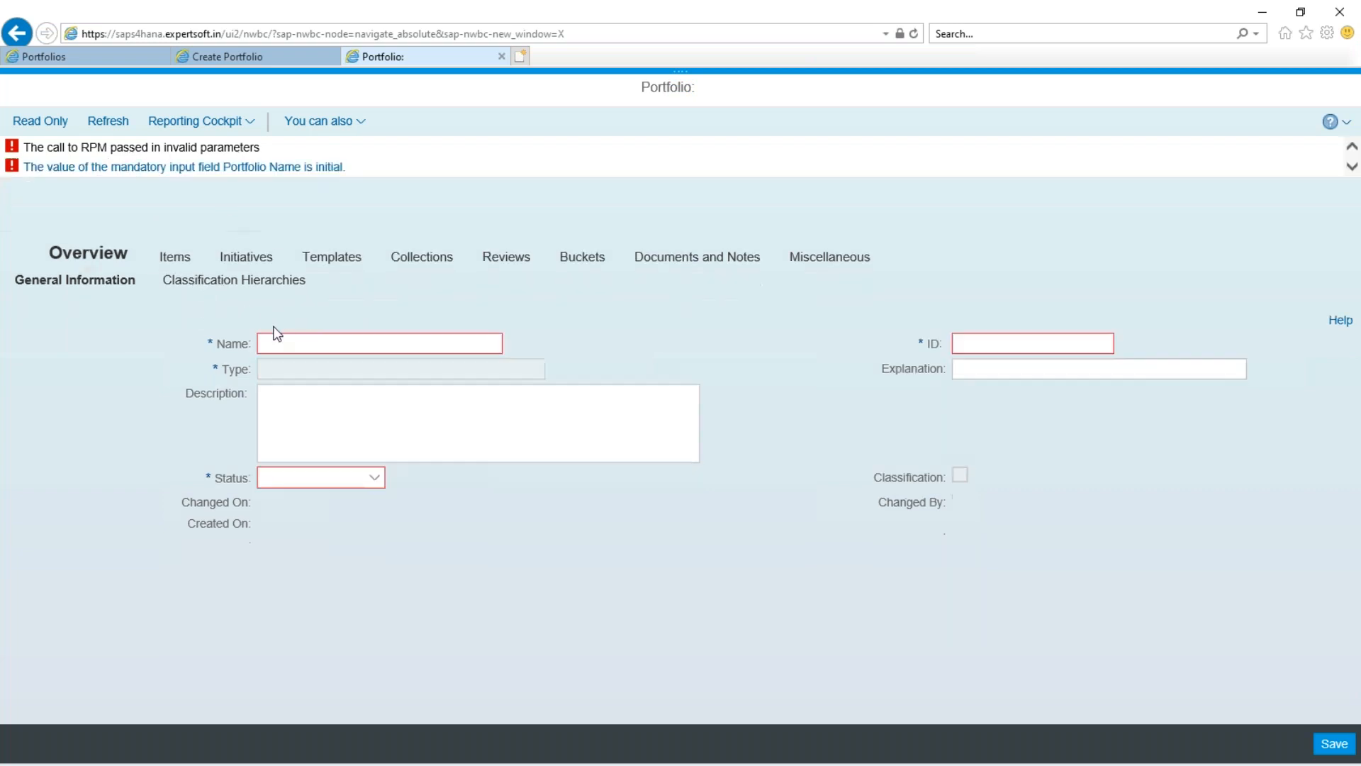
left_click(502, 57)
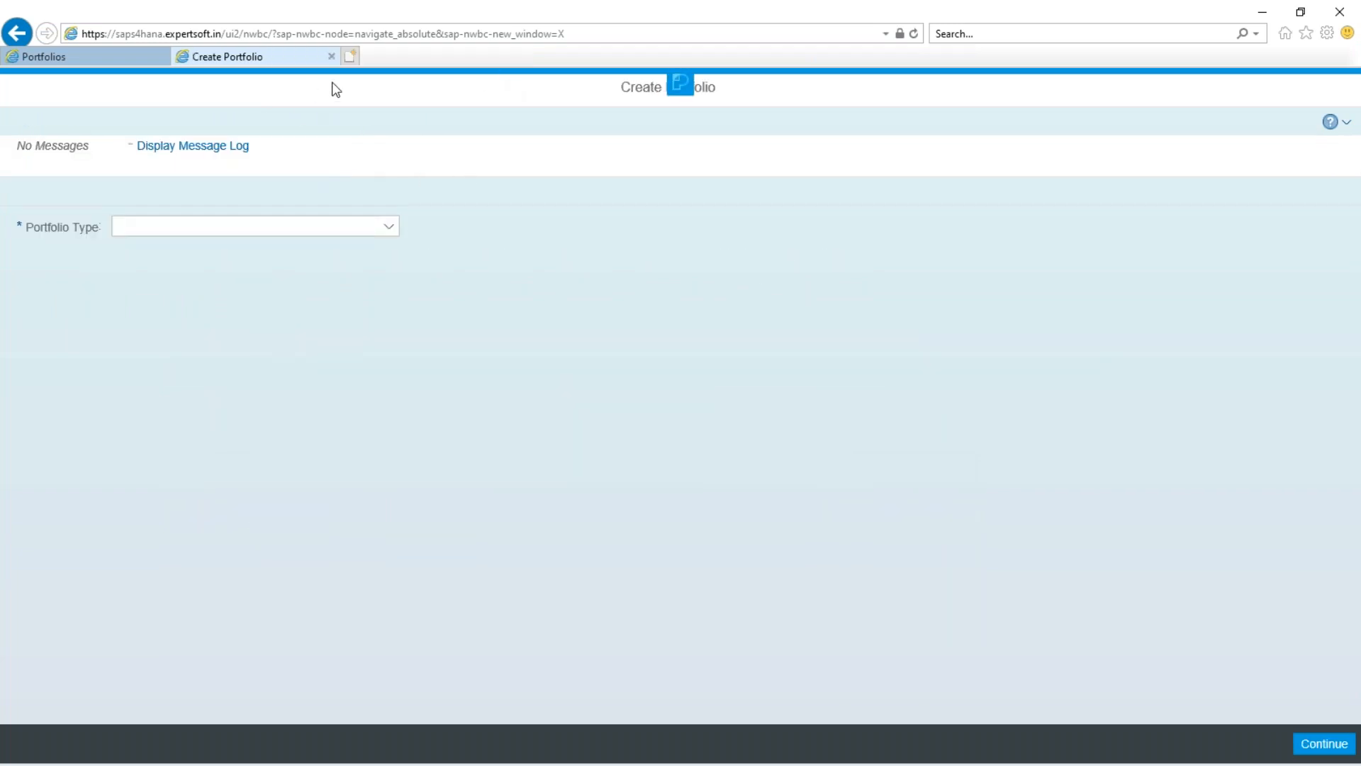
left_click(332, 57)
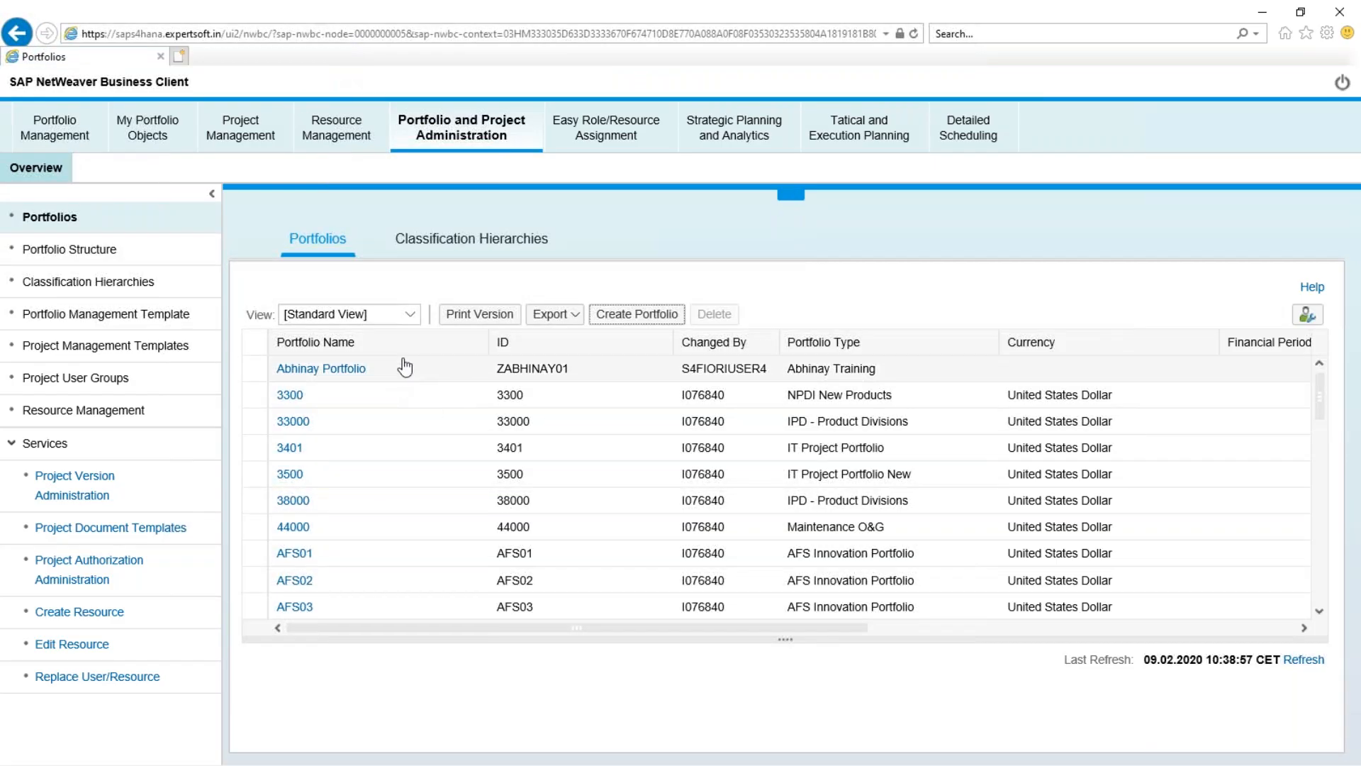
Step: Open the newly created portfolio from the portfolio list and look through its buckets, items and overview general information
left_click(341, 374)
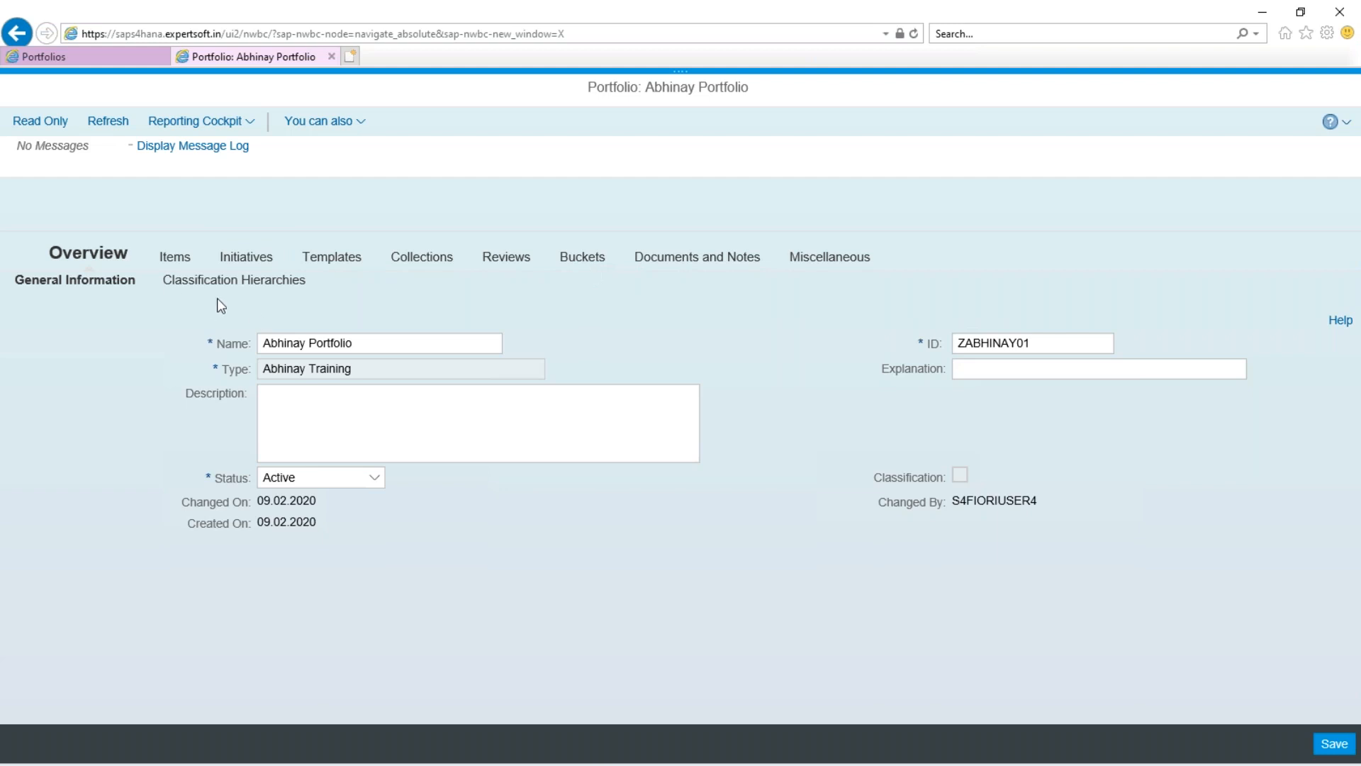
left_click(122, 55)
left_click(297, 59)
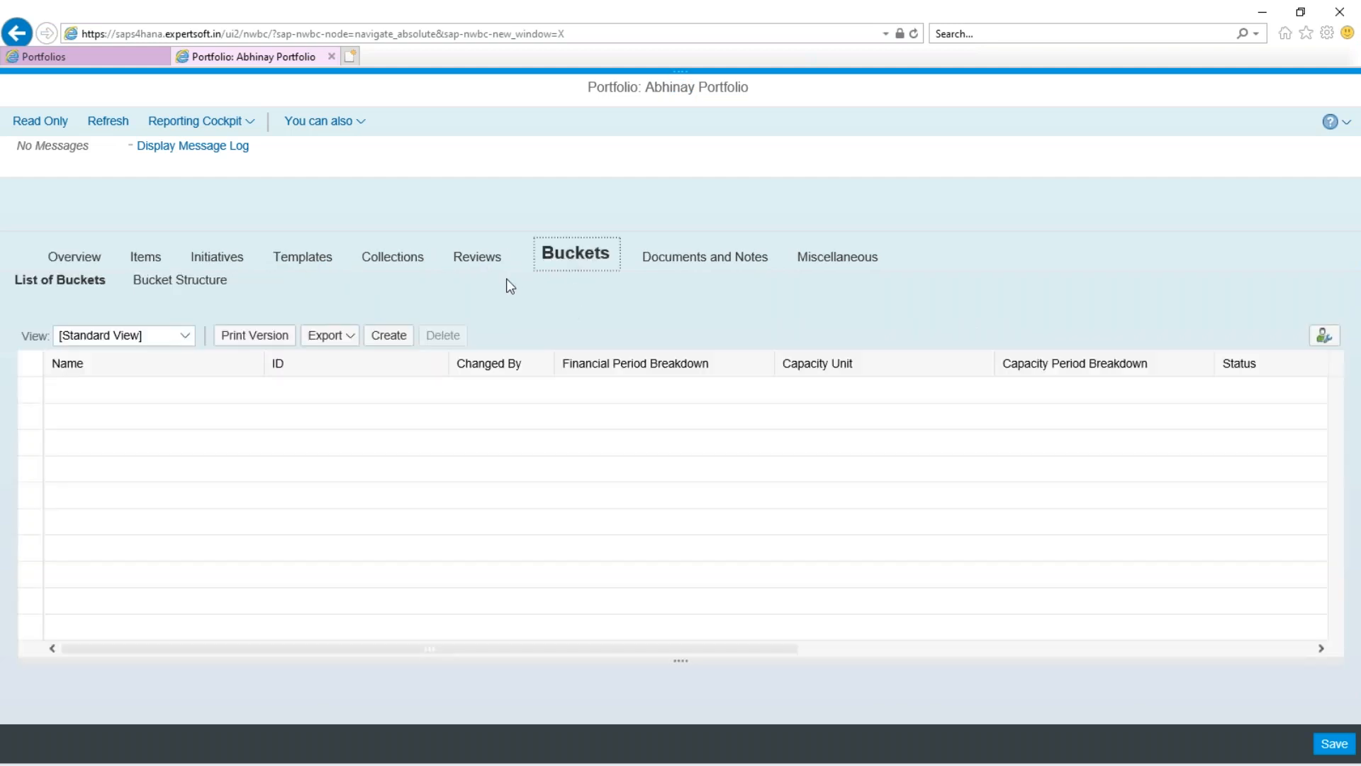
left_click(147, 262)
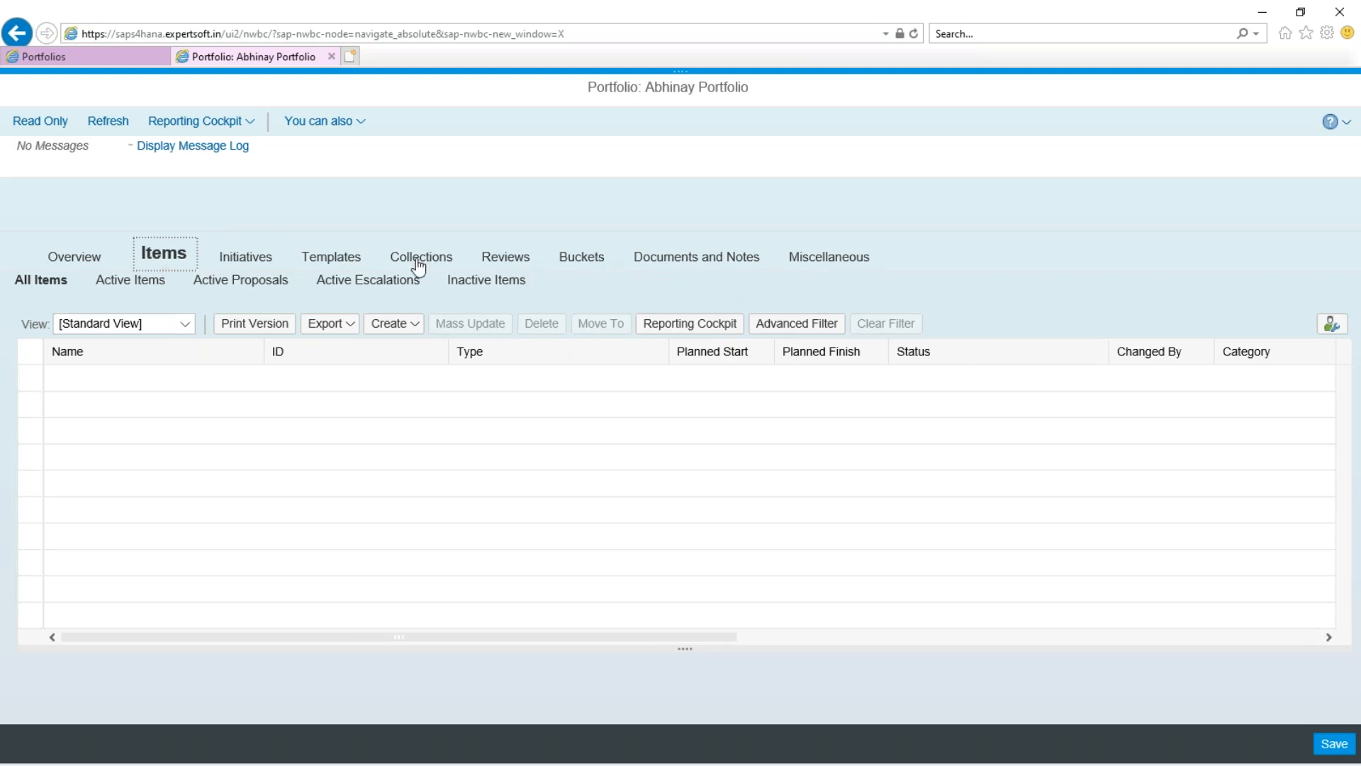
left_click(73, 260)
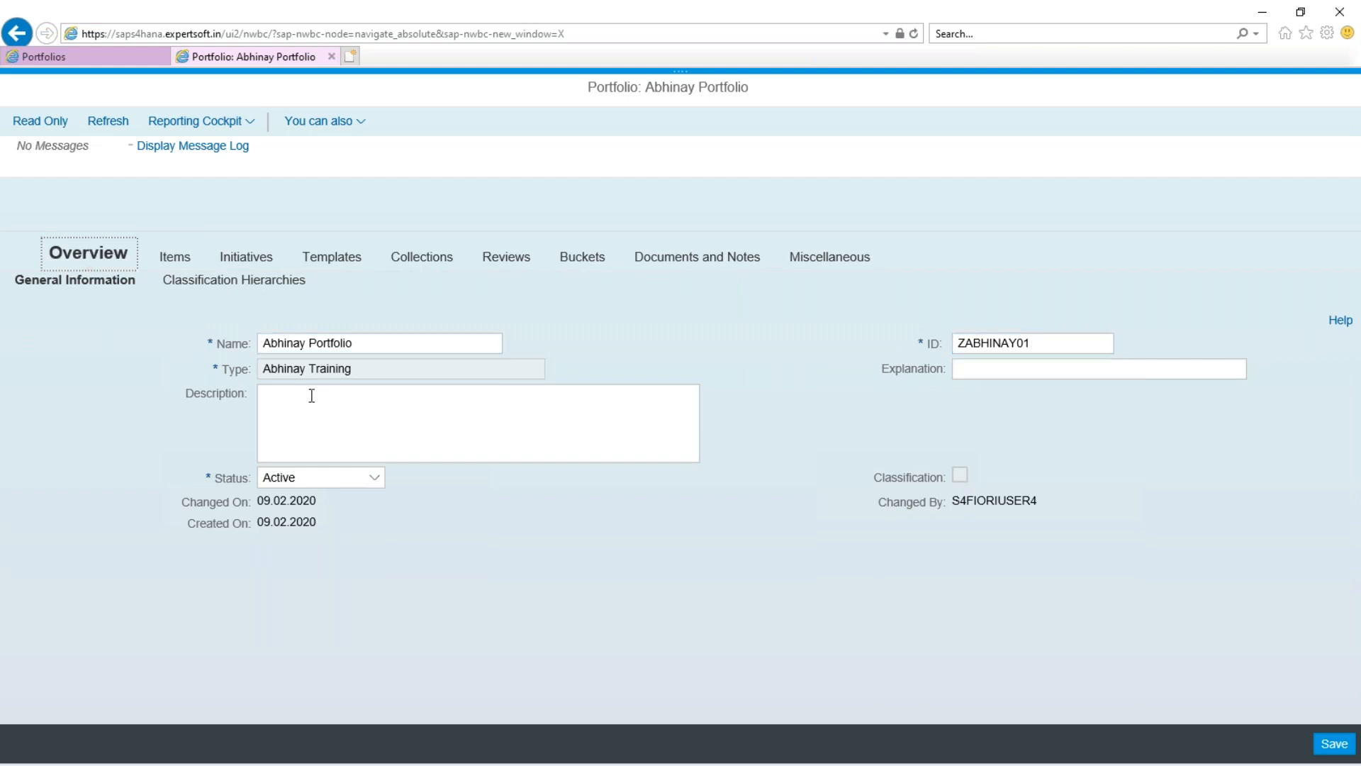
Step: Open the portfolio structure under Portfolio Management and switch to portfolio AFS01, setting it as the default portfolio
left_click(135, 57)
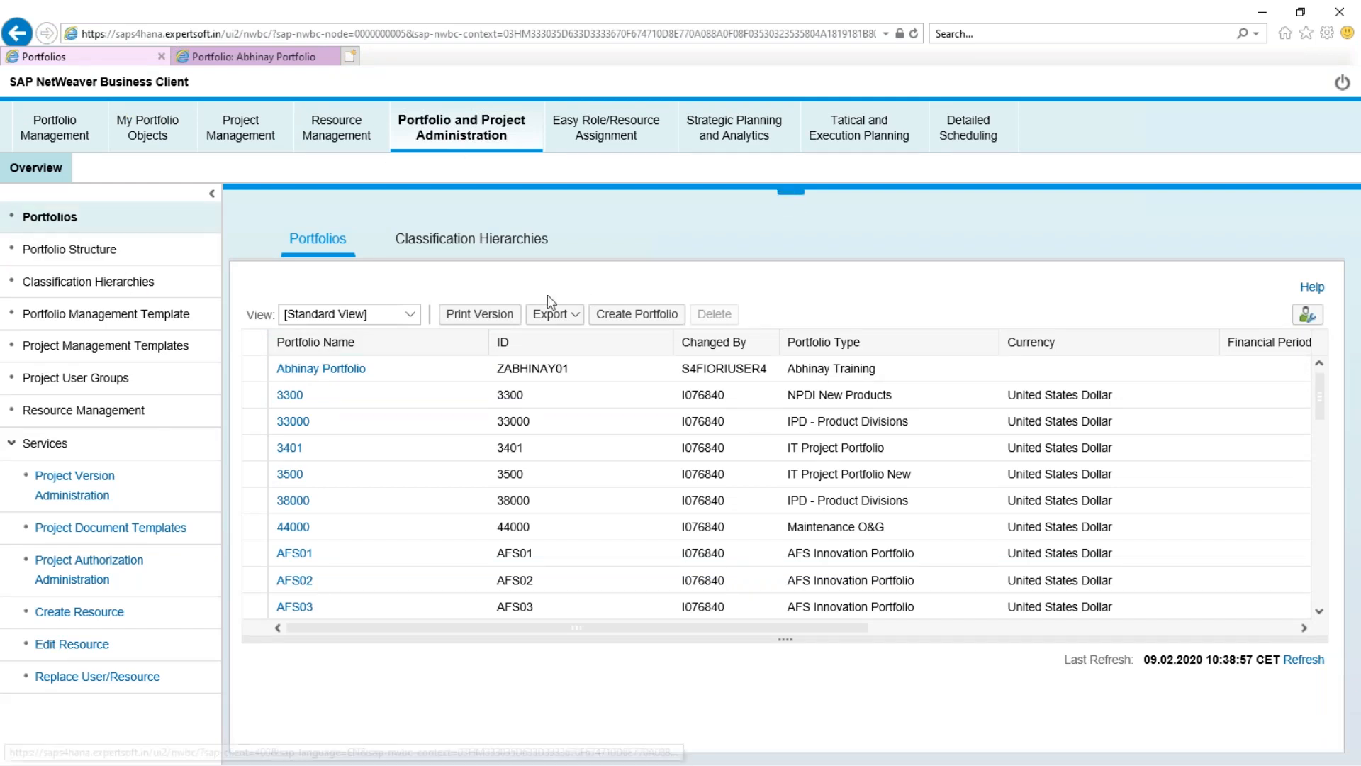
left_click(54, 127)
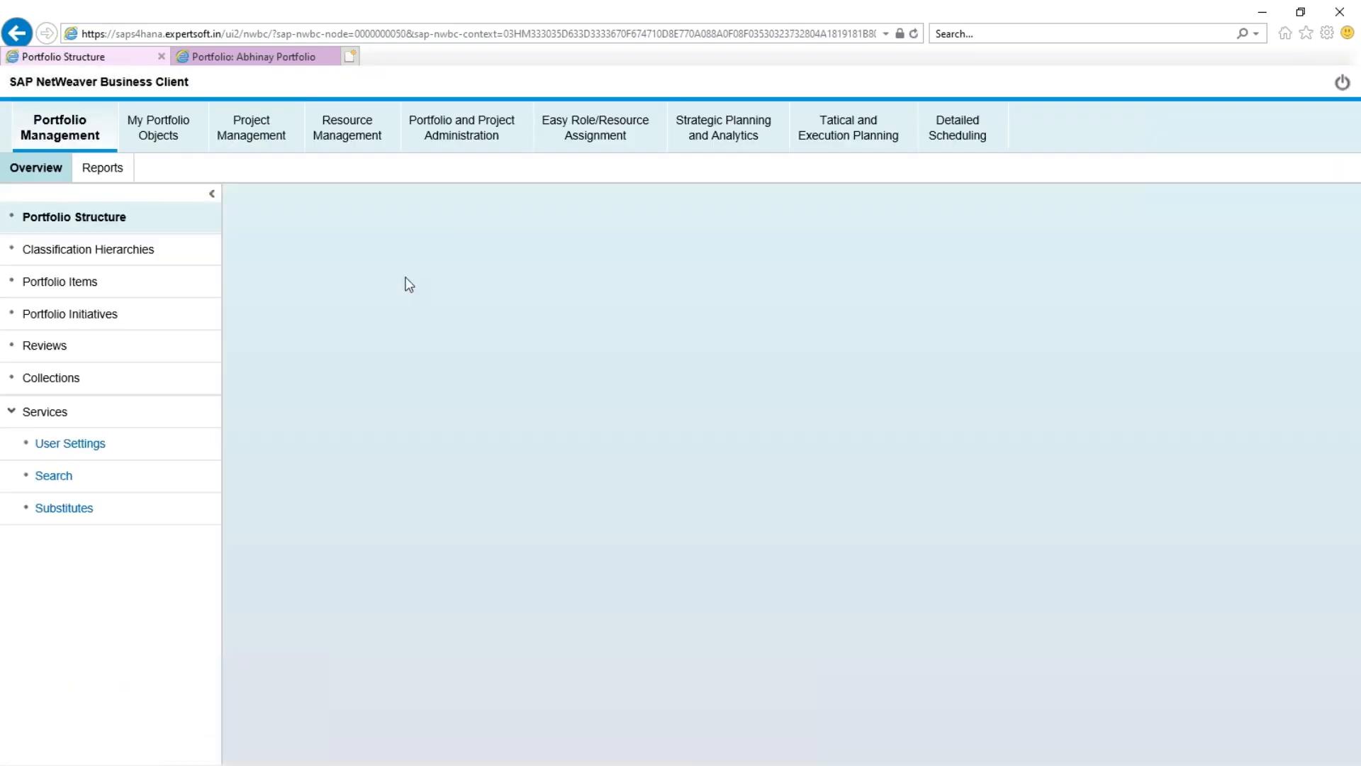
left_click(290, 302)
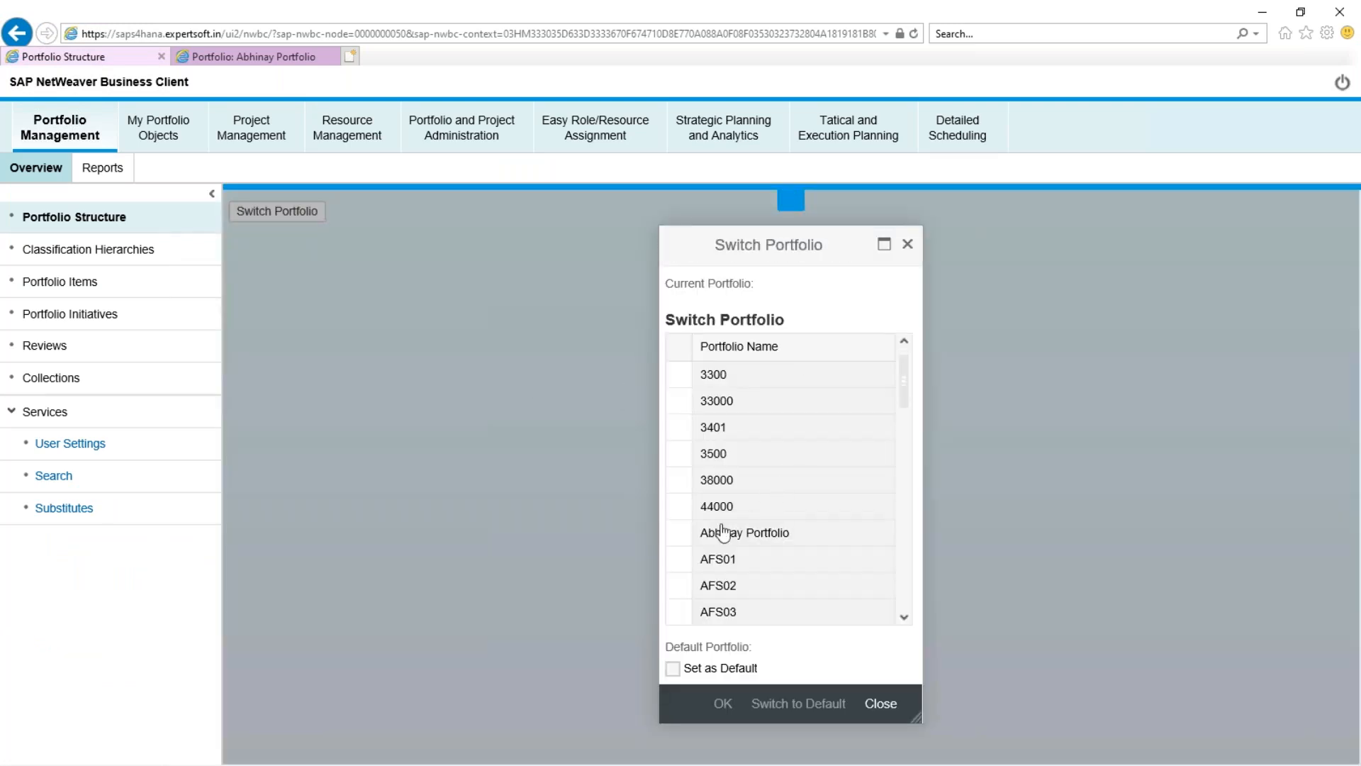
scroll(722, 530, "down", 1)
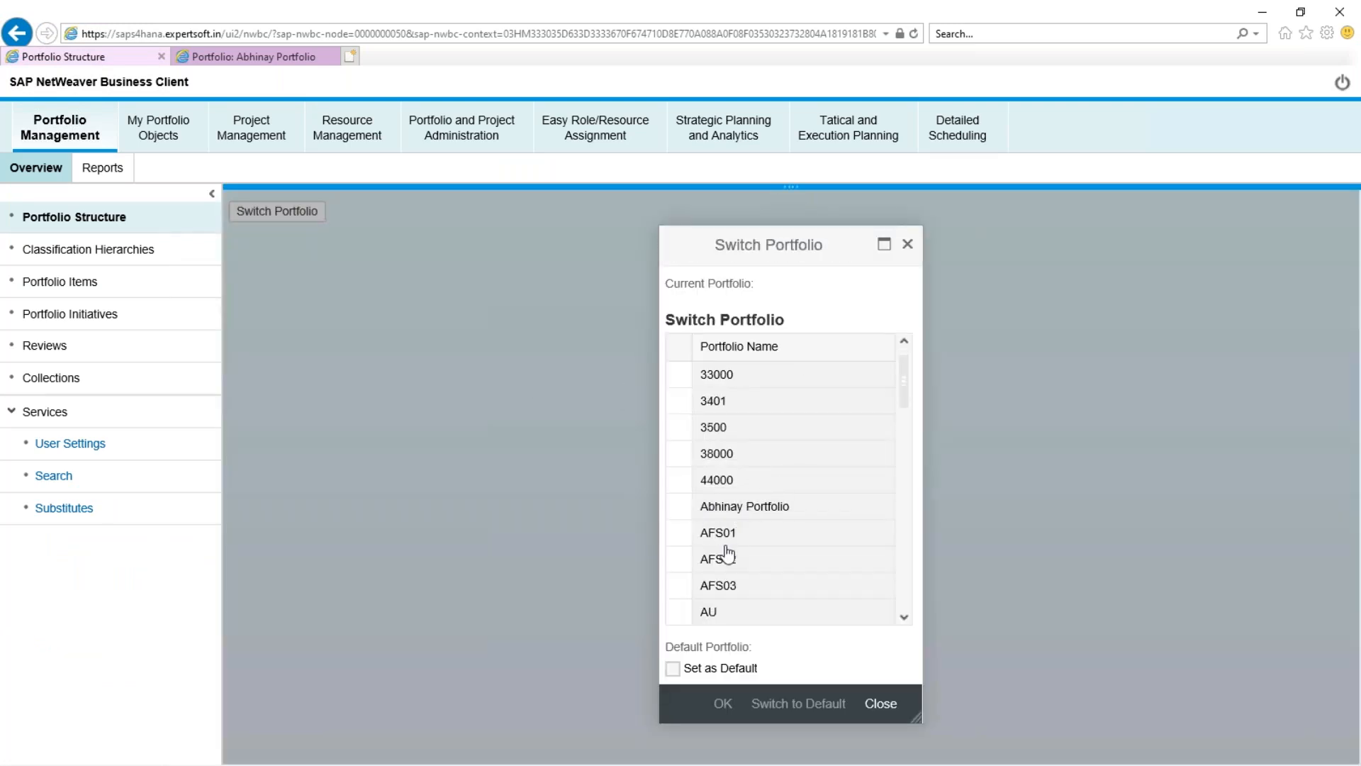
left_click(679, 534)
left_click(672, 669)
left_click(721, 703)
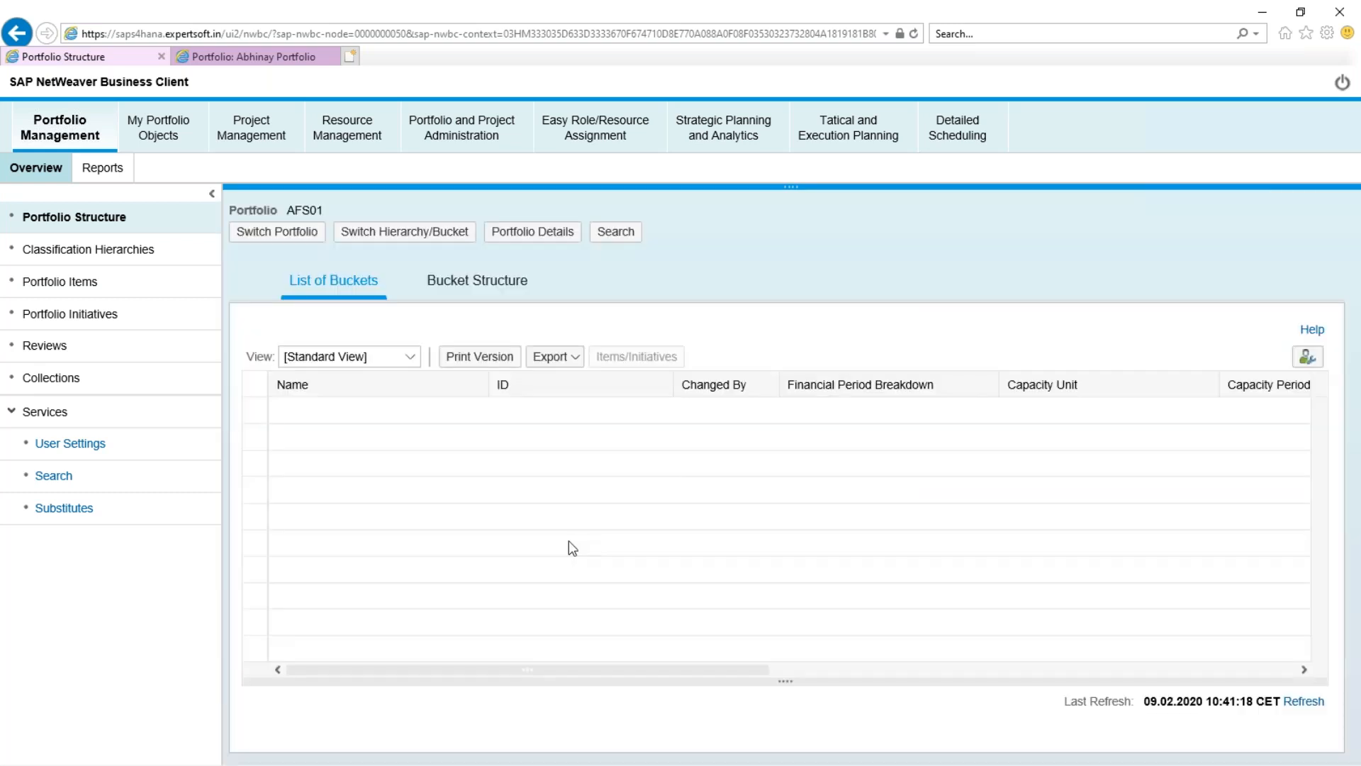
Step: Close the business client pages and relaunch the client with transaction /nnwbc from SAP GUI
left_click(162, 56)
left_click(166, 57)
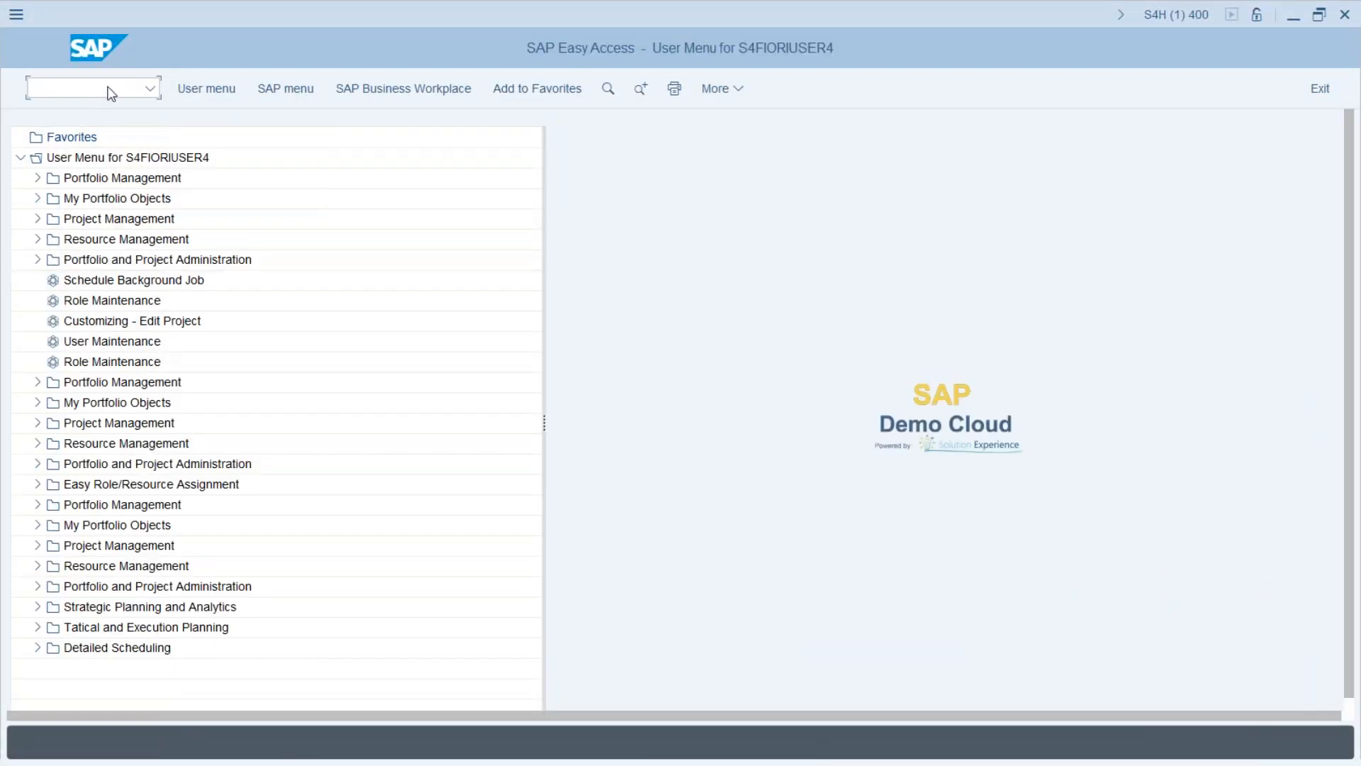
left_click(152, 90)
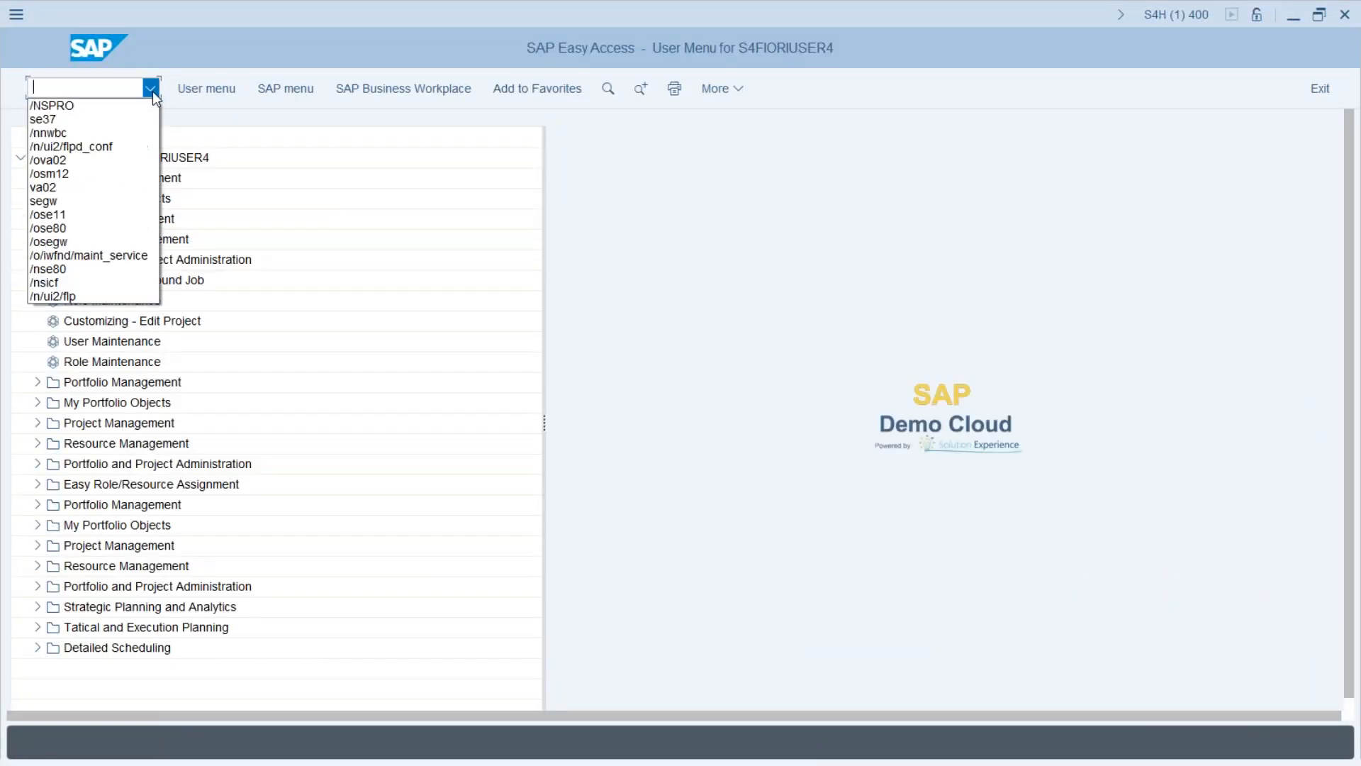
left_click(101, 132)
key("Return")
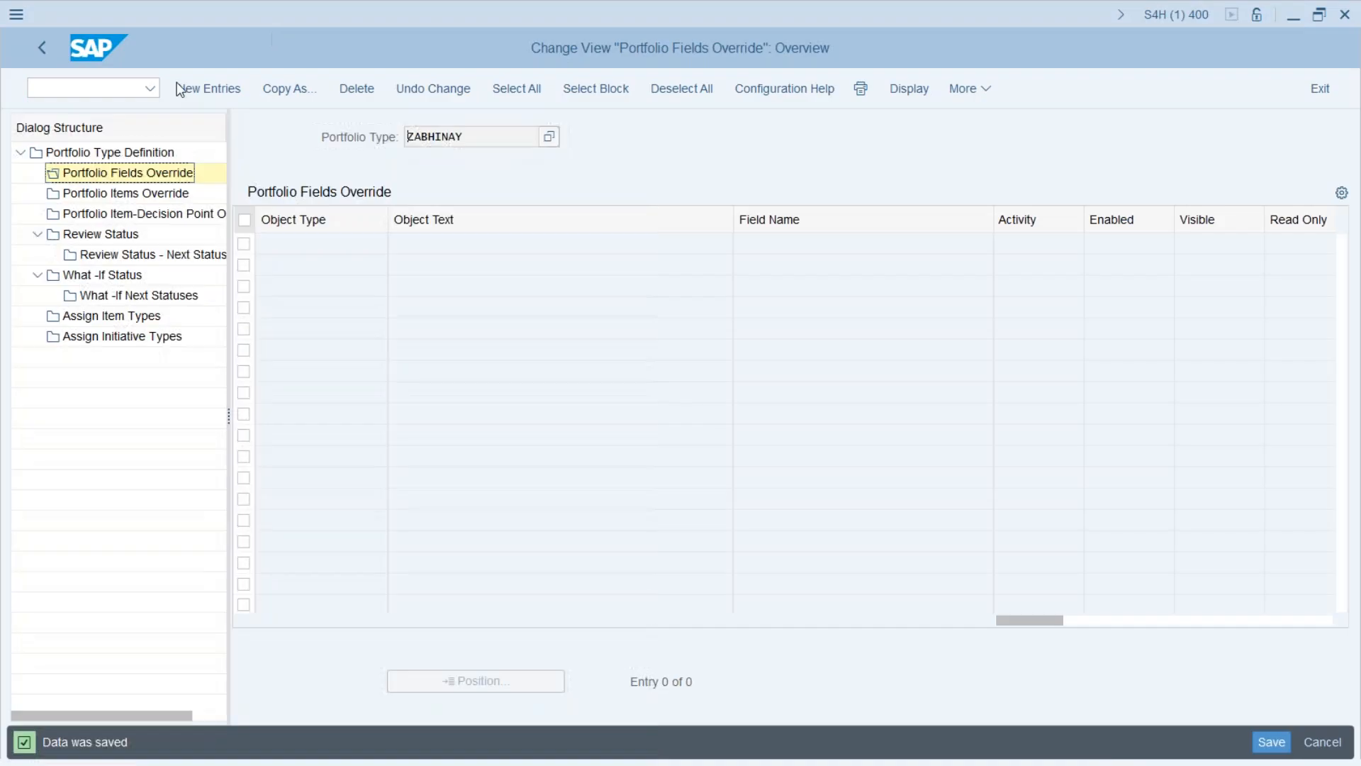
left_click(152, 88)
left_click(96, 101)
key("Return")
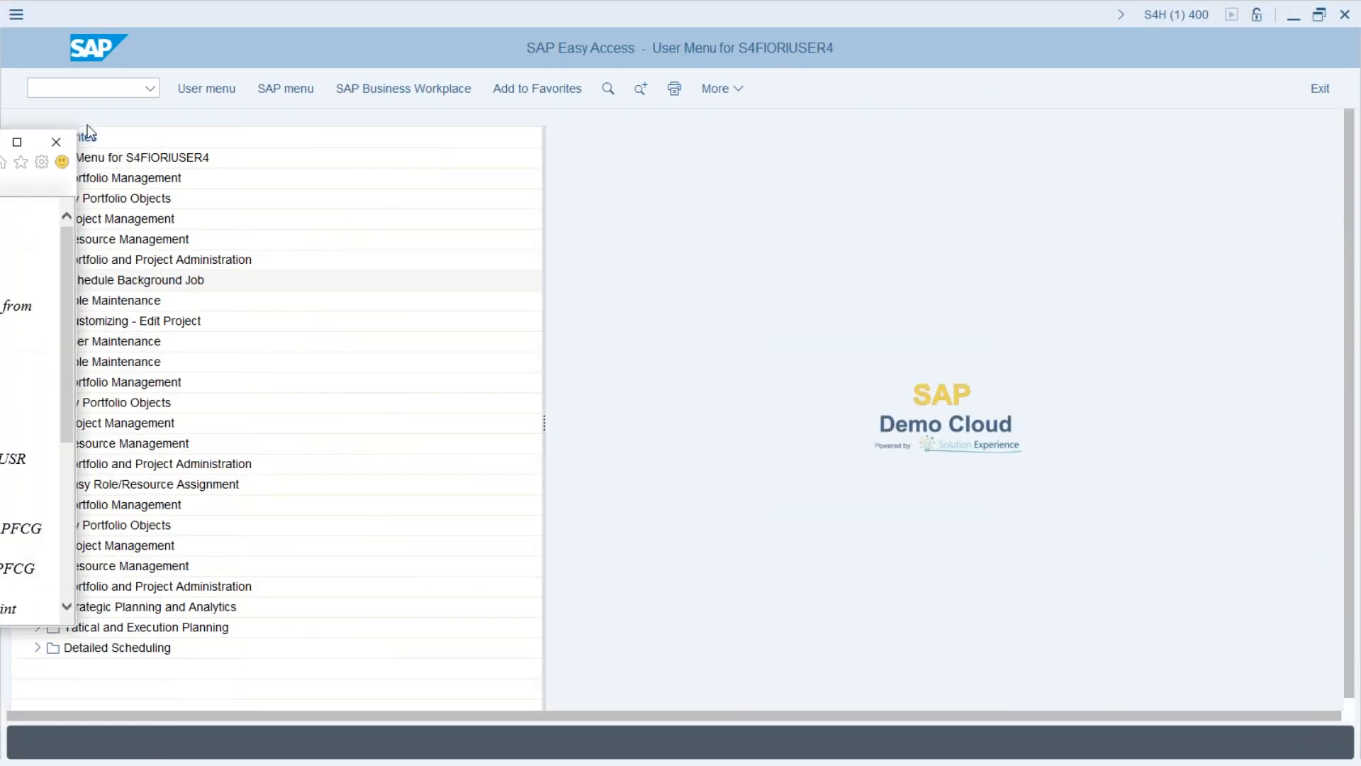
double_click(383, 15)
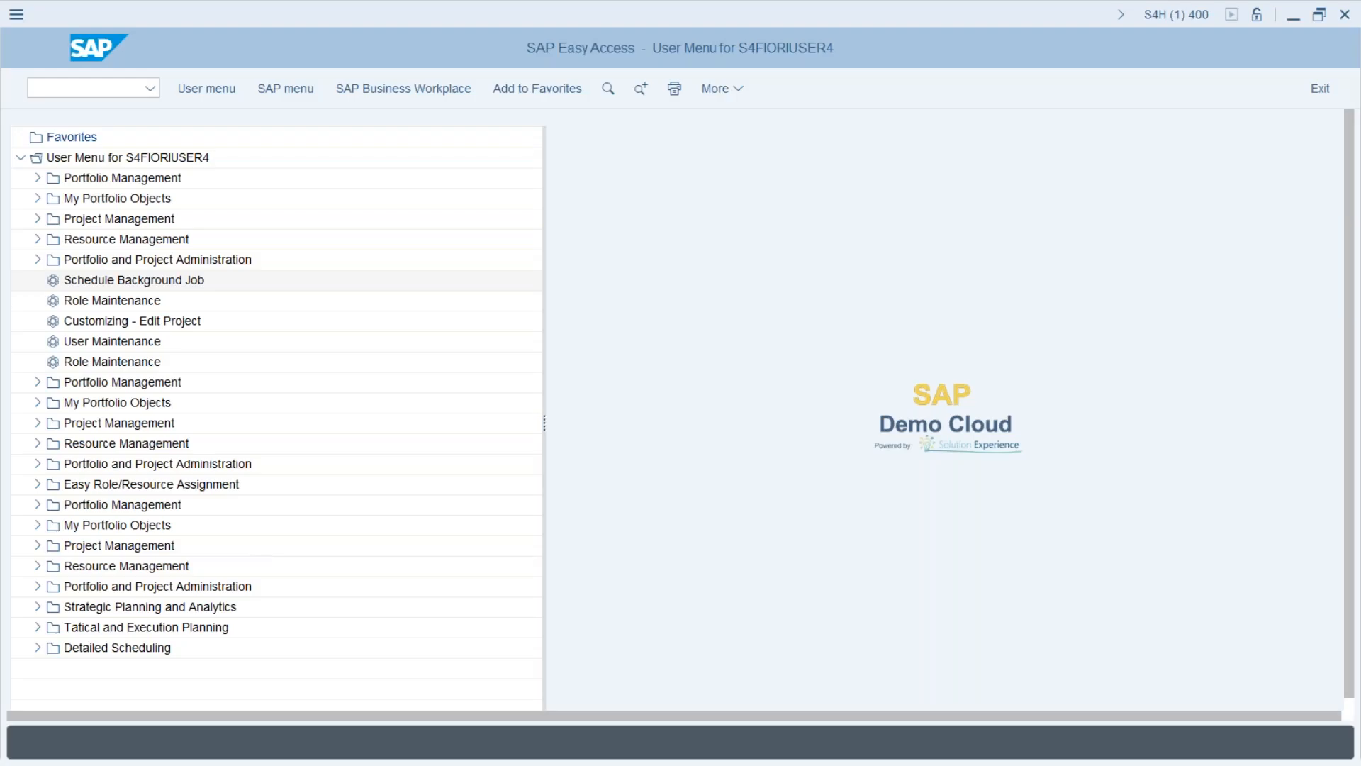
Step: Open the ABAP Dictionary with /NSE11 and bring up the data browser selection for database table /RPM/PORTFOLIO_D
left_click(116, 88)
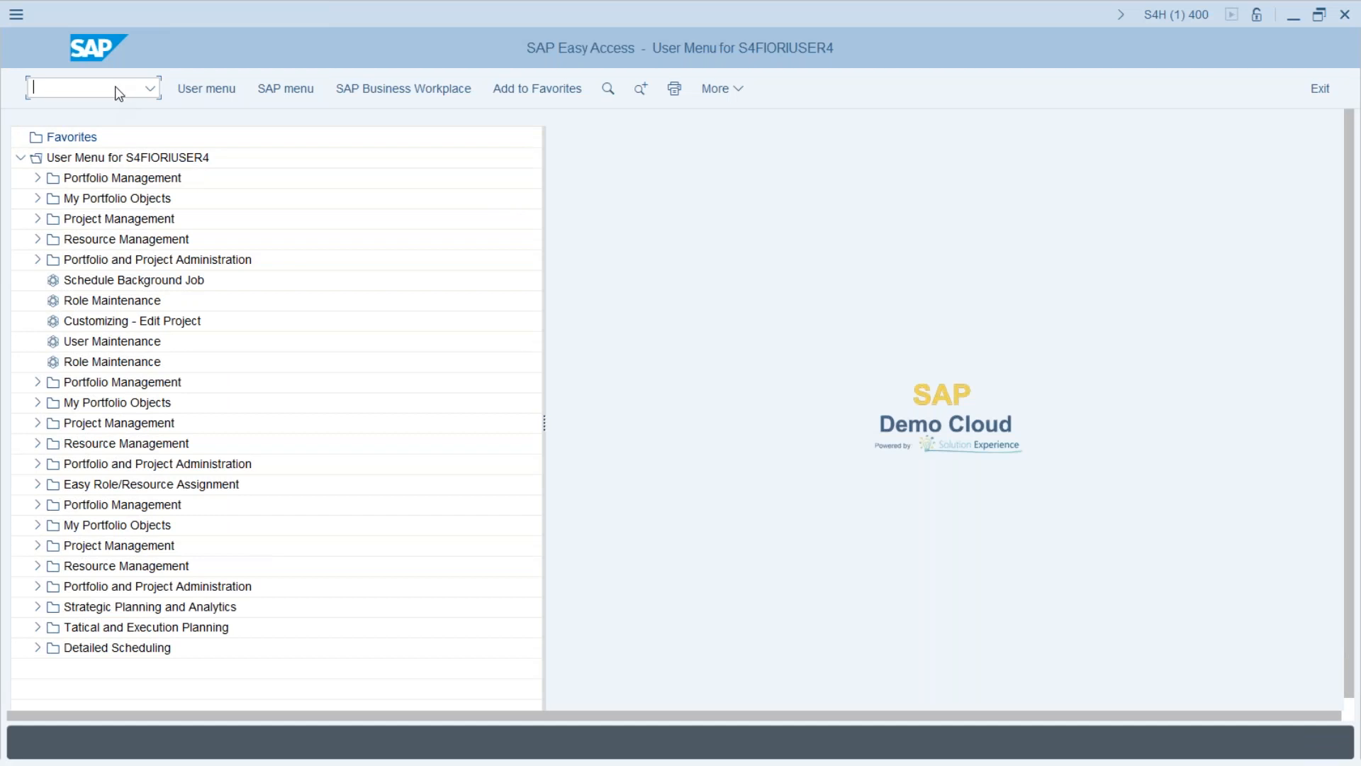
type("/NSE11")
key("Return")
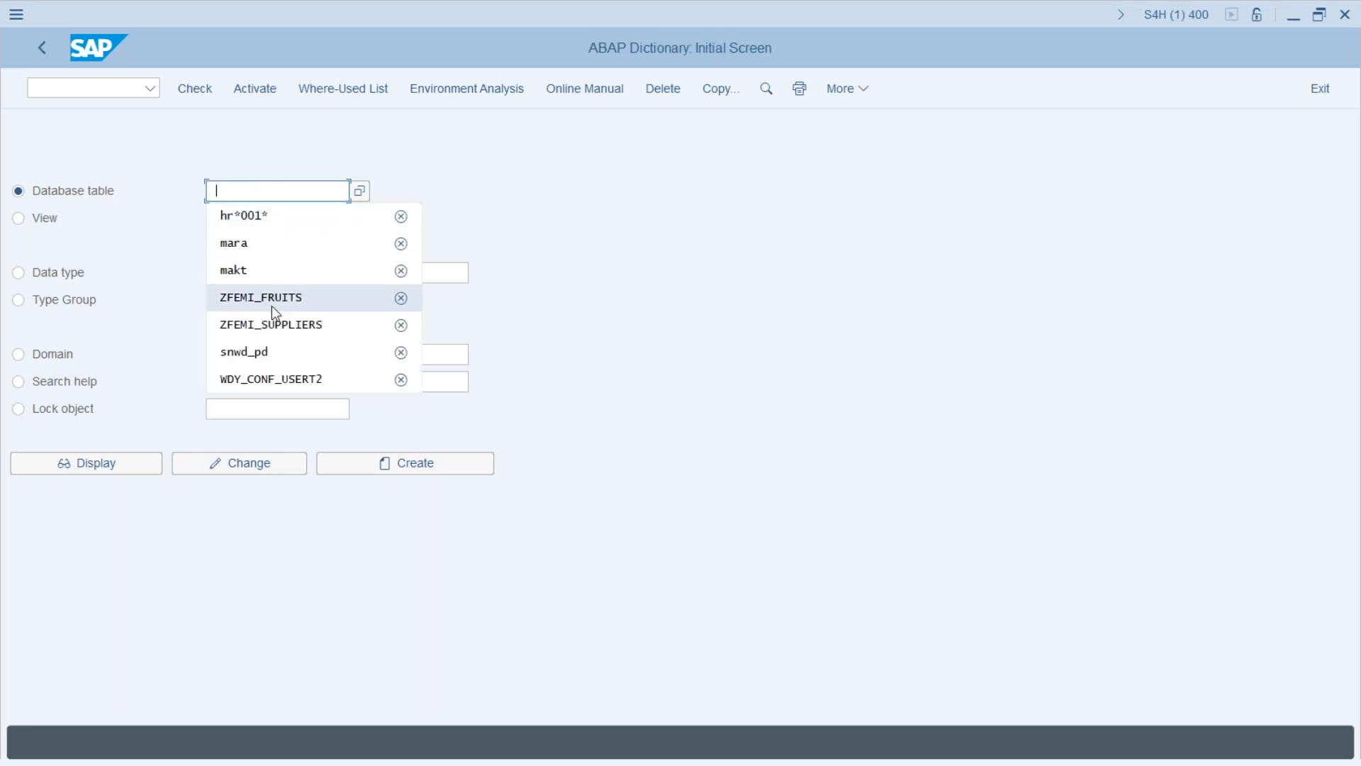
key("BackSpace")
type("/RPM/PO")
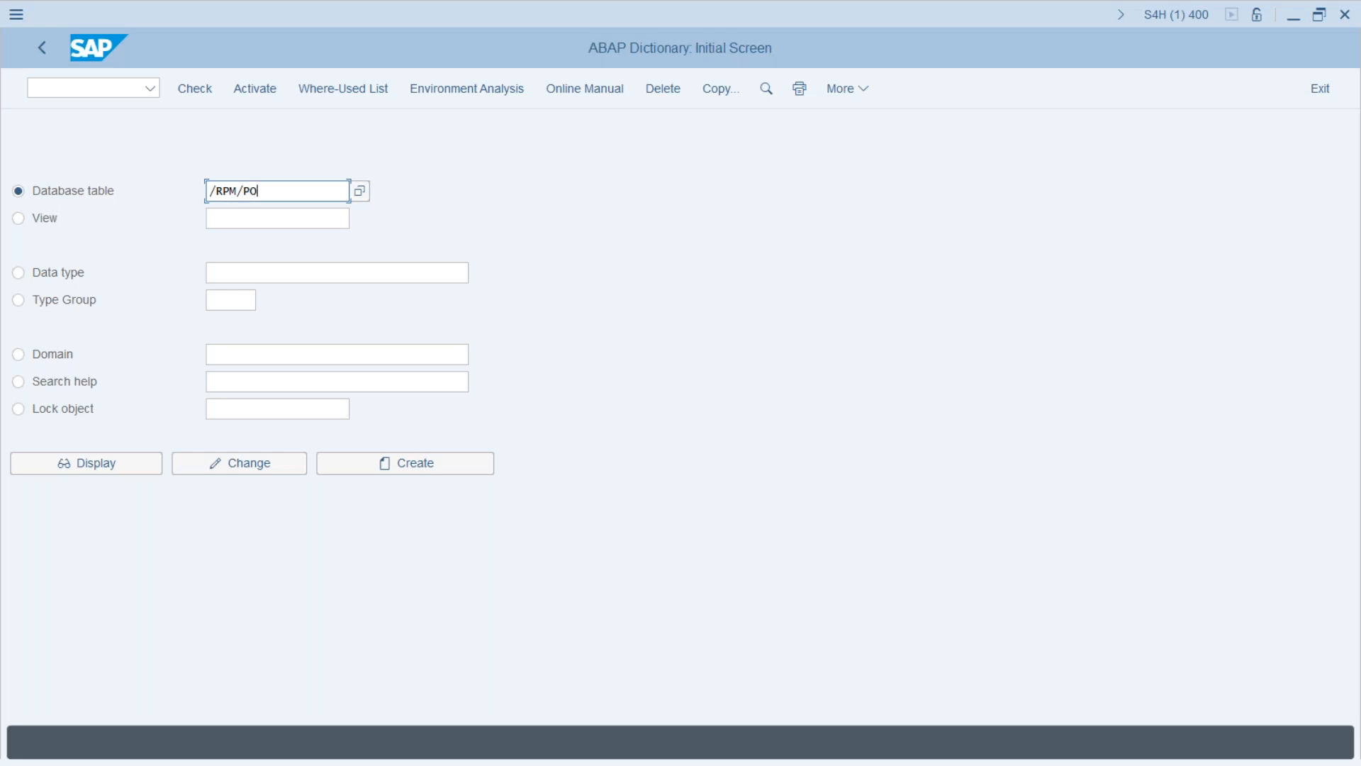
type("RTFOLIO_D")
key("F7")
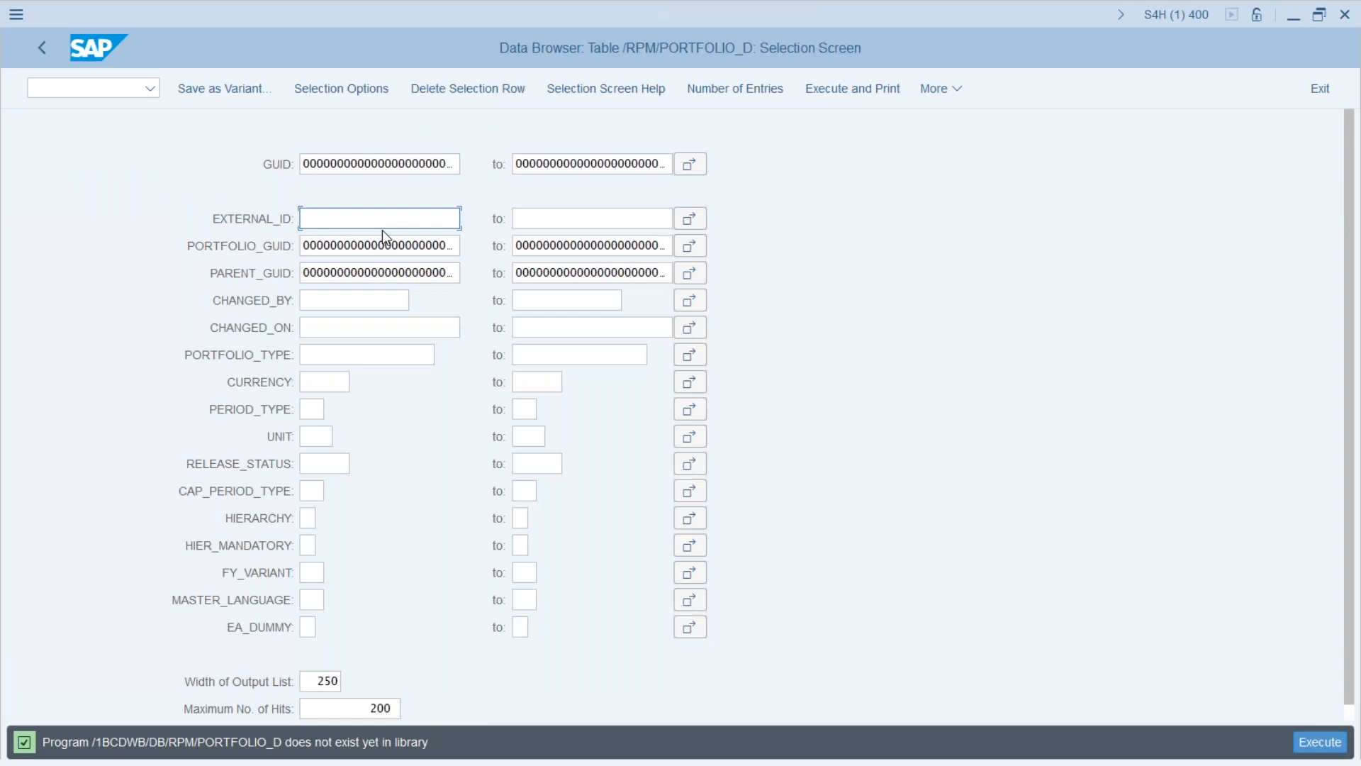
Step: Try to find the new portfolio's table entry by its external ID, and clear that criterion
type("ZABHINAY")
key("F8")
key("BackSpace")
Step: List the /RPM/PORTFOLIO_D entries changed by user S4FIORIUSER4
left_click(327, 304)
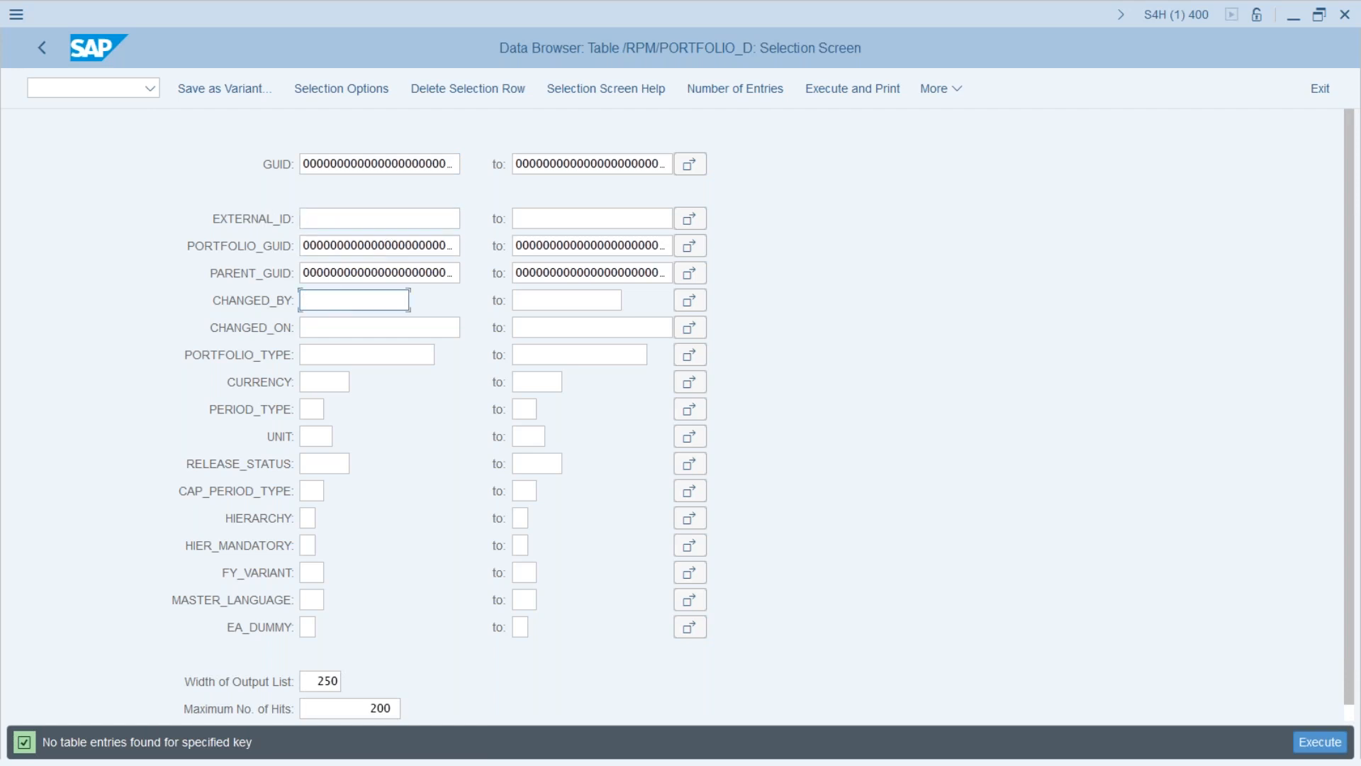
type("FIORIUSER4")
key("Return")
key("F8")
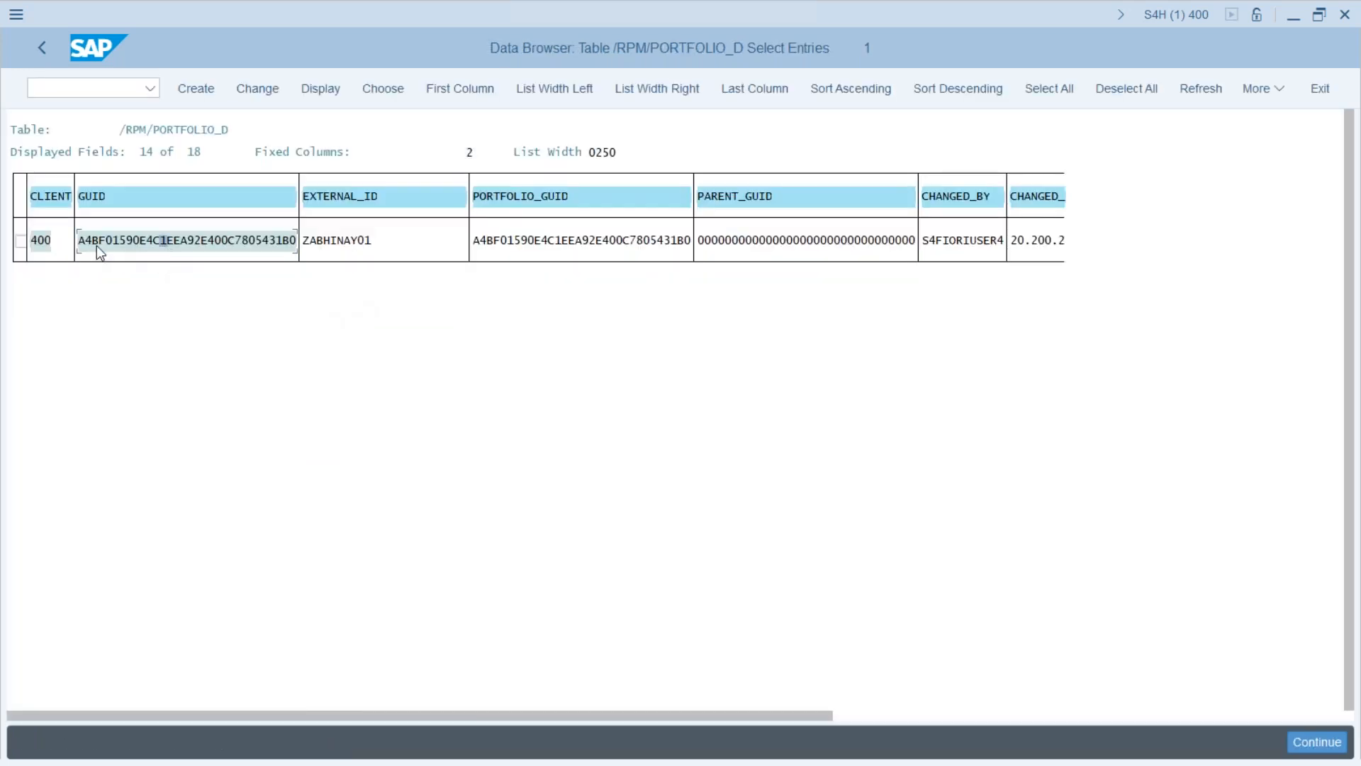
Step: Display the details of the new portfolio's table entry and copy its portfolio GUID
left_click(392, 248)
left_click(368, 245)
left_click(587, 241)
left_click(22, 241)
left_click(323, 91)
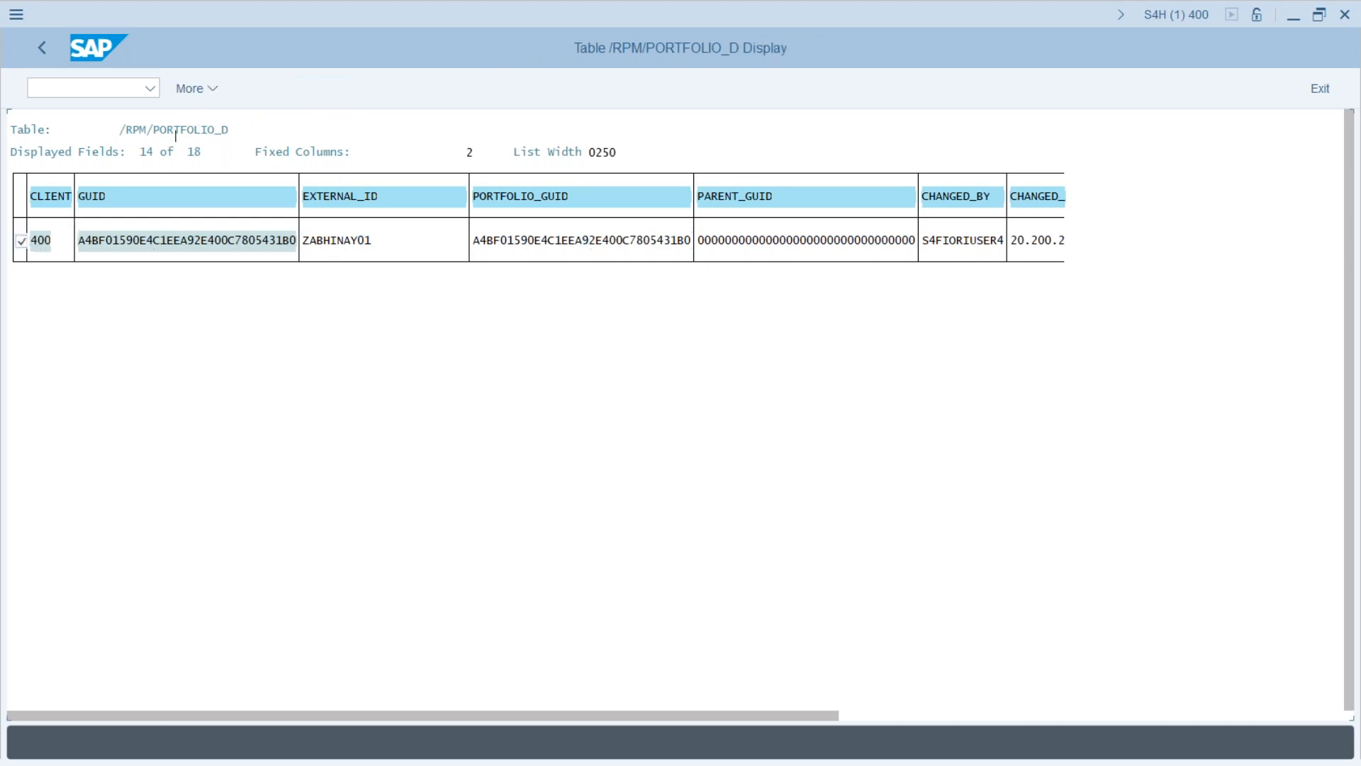
left_click_drag(413, 246, 171, 248)
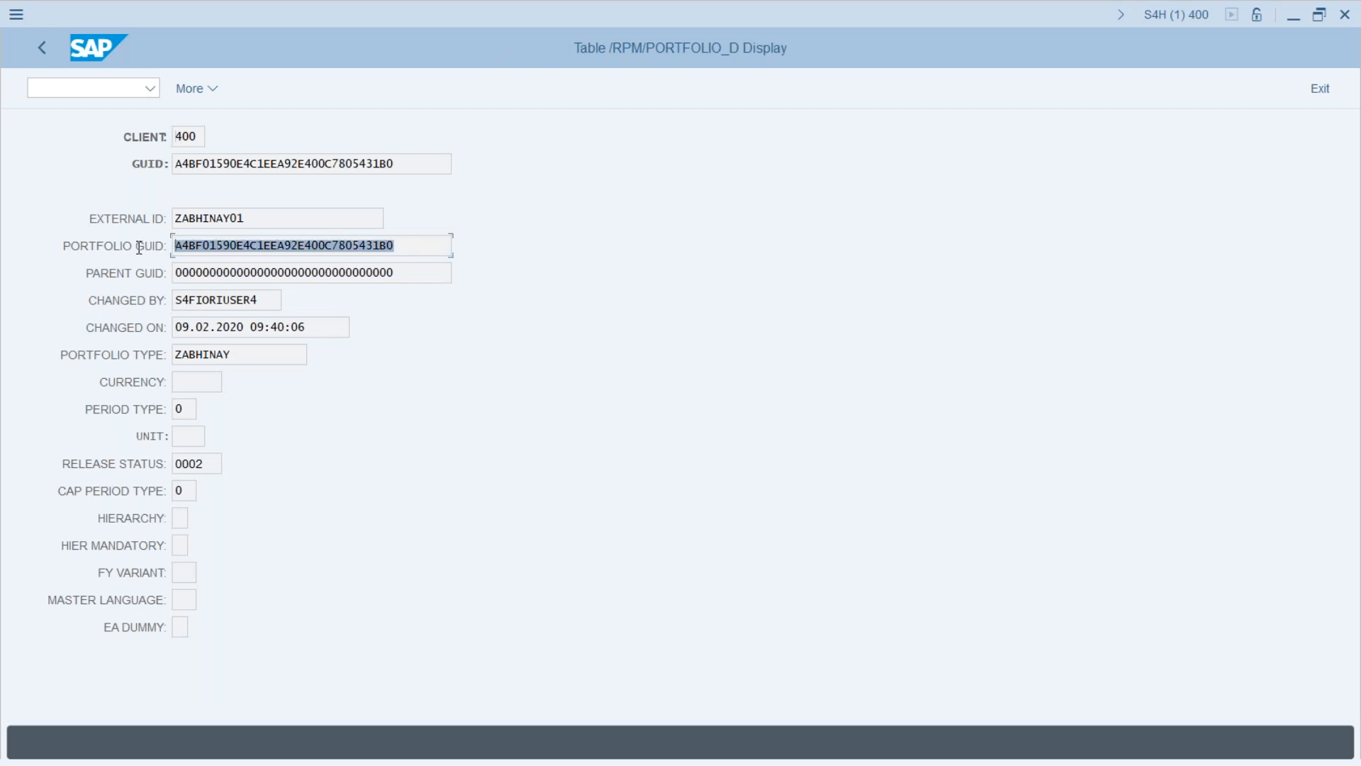
left_click(219, 247)
left_click_drag(438, 246, 153, 247)
key("ctrl+c")
Step: Open the Function Builder in a new session with /OSE37 and start a test of function module /RPM/SET_USER_PORTFOLIO
left_click(97, 87)
type("/OSE37")
key("Return")
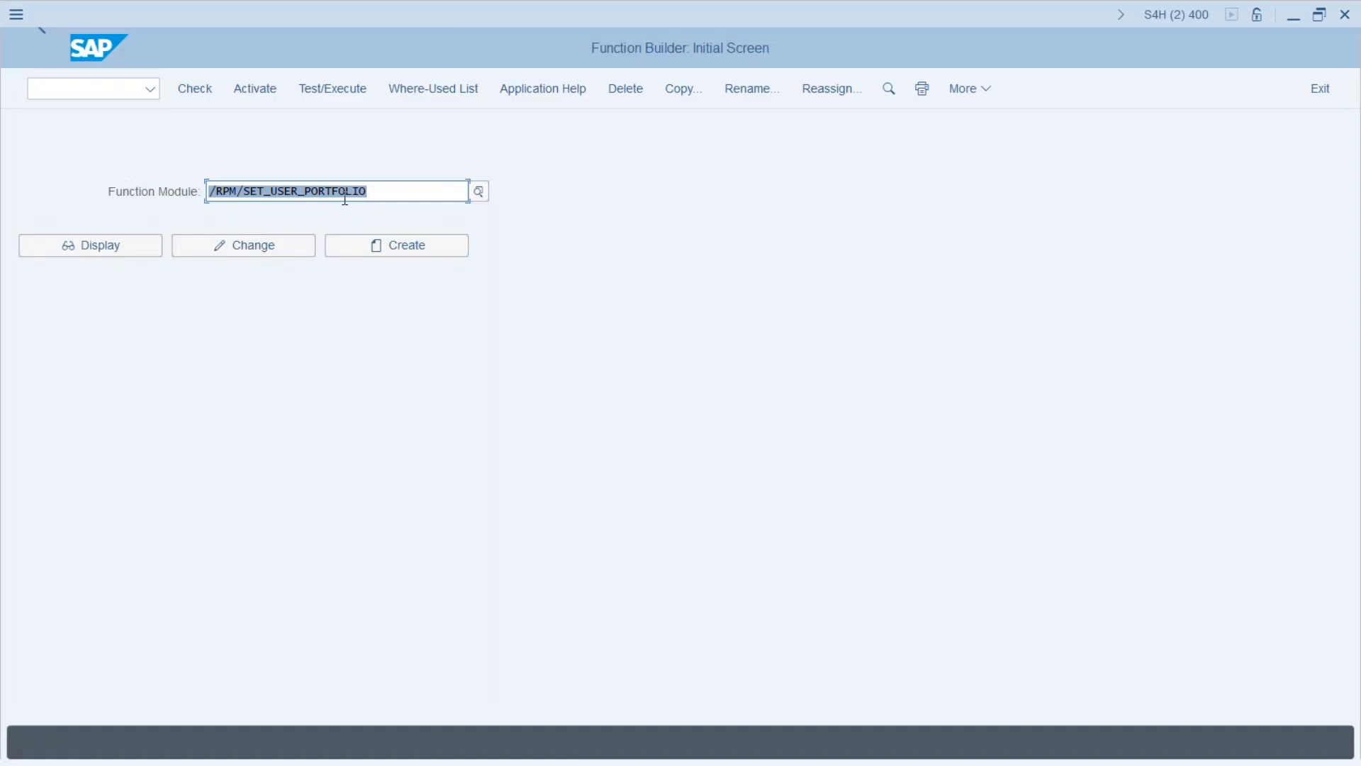
key("F8")
Step: Execute the function module with the copied GUID as IV_PORTFOLIO_GUID and S4FIORIUSER4 as IV_USER_NAME
left_click(324, 351)
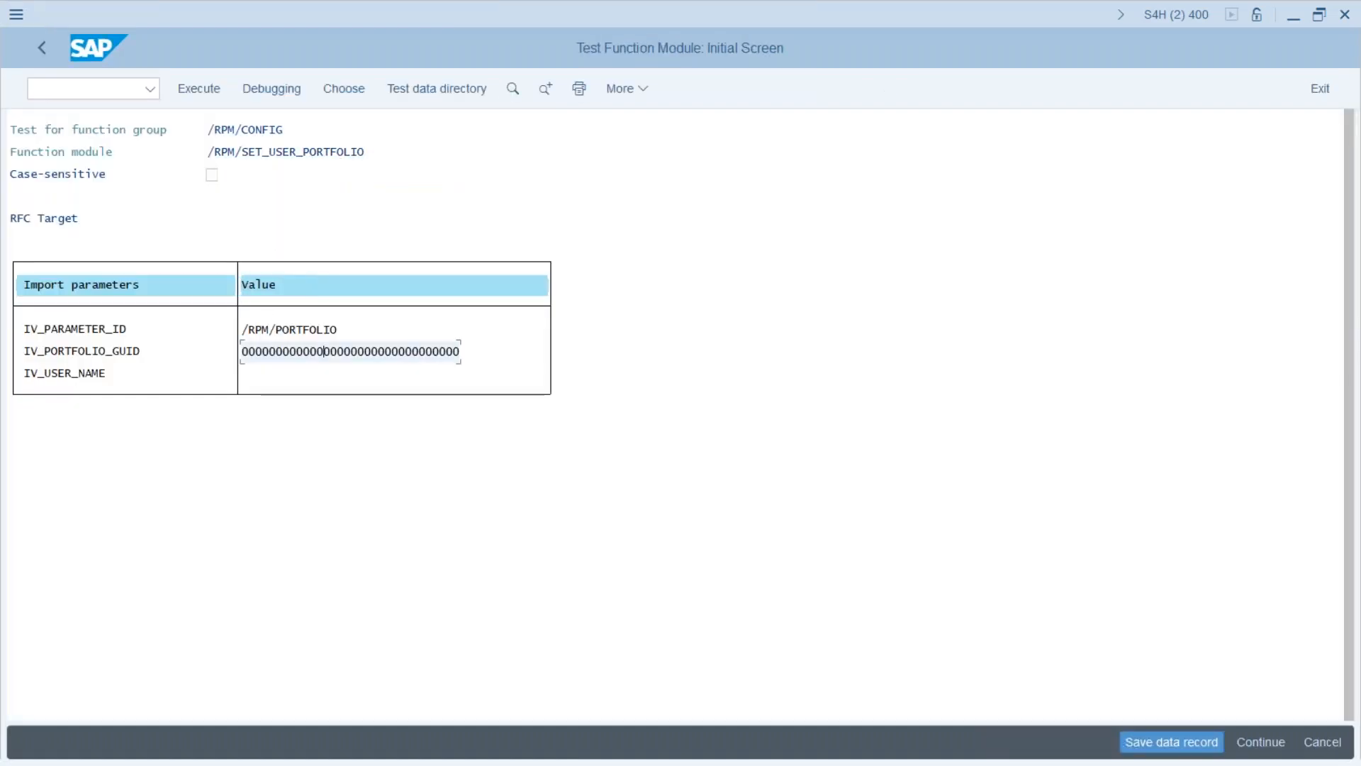
double_click(323, 351)
key("ctrl+v")
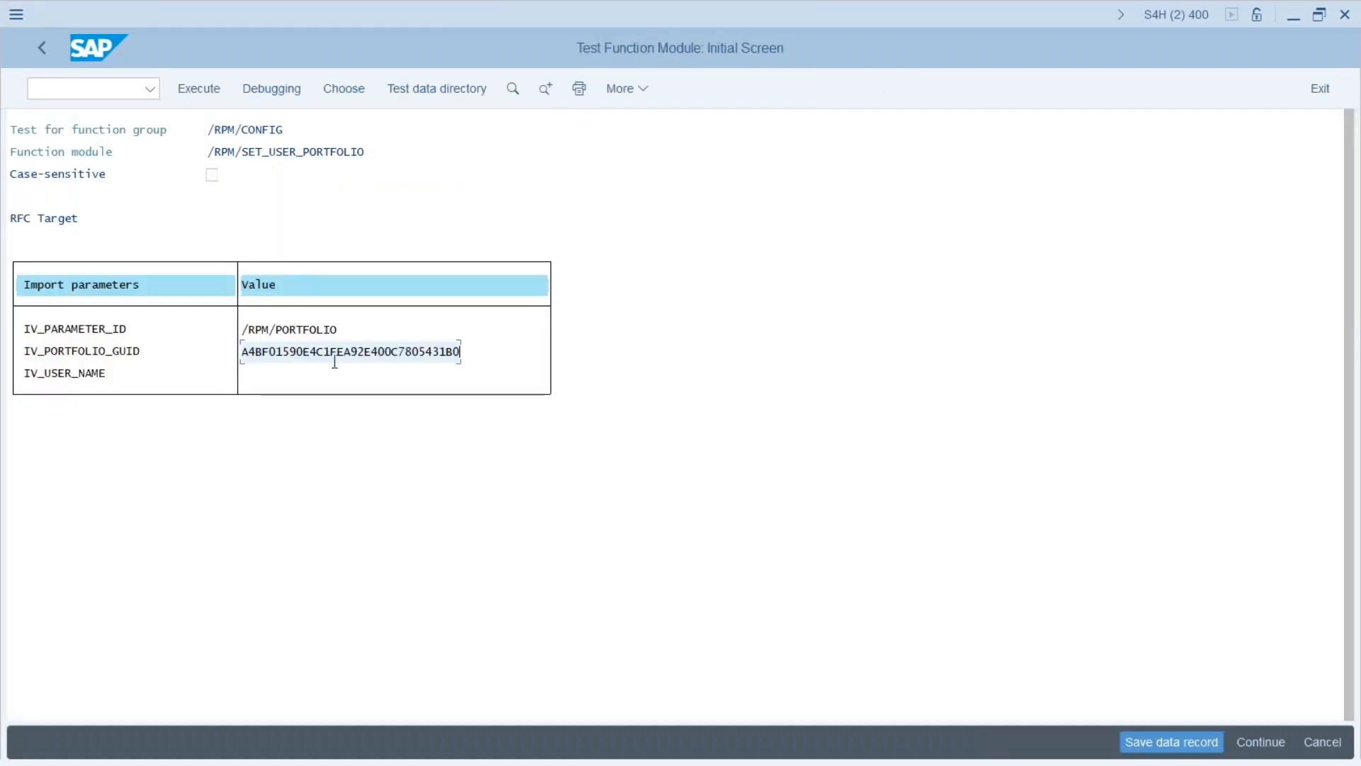
left_click(281, 383)
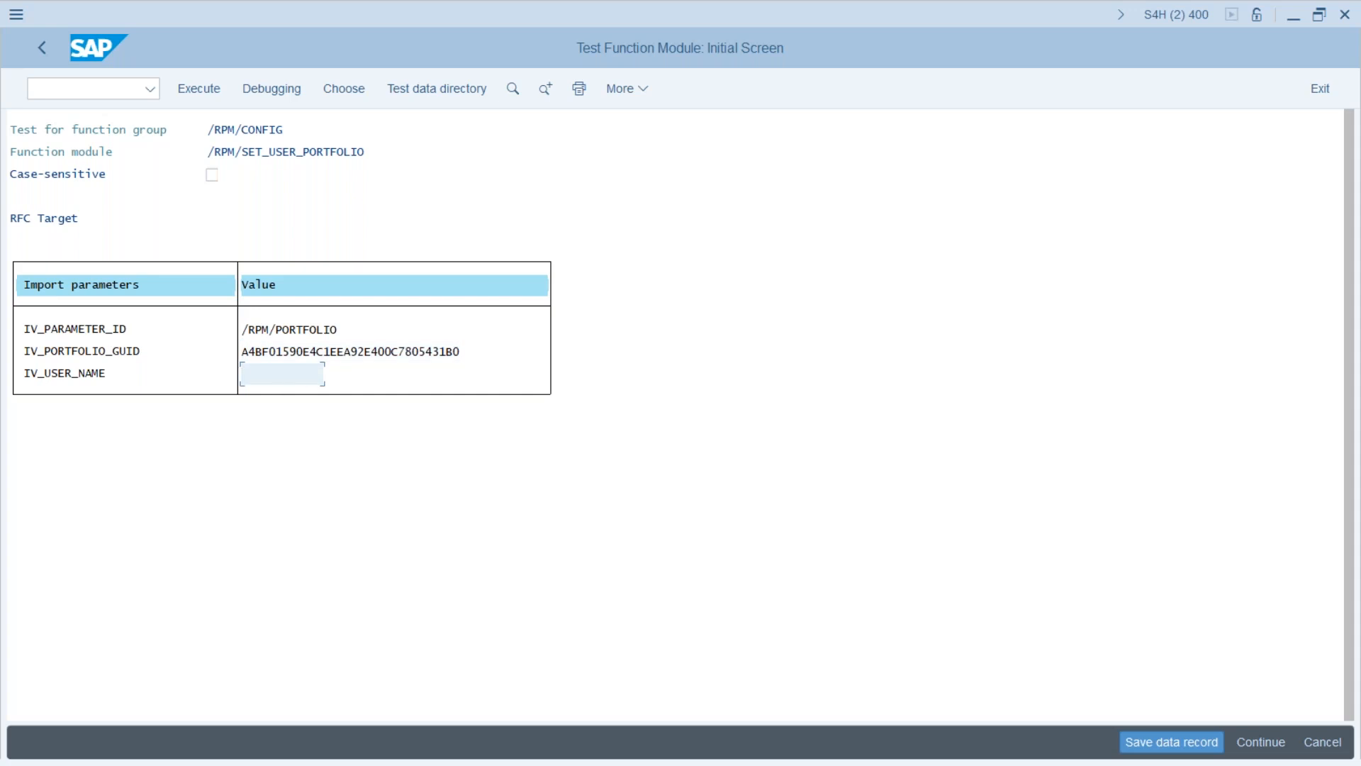
type("S4FIORIUSER4")
key("F8")
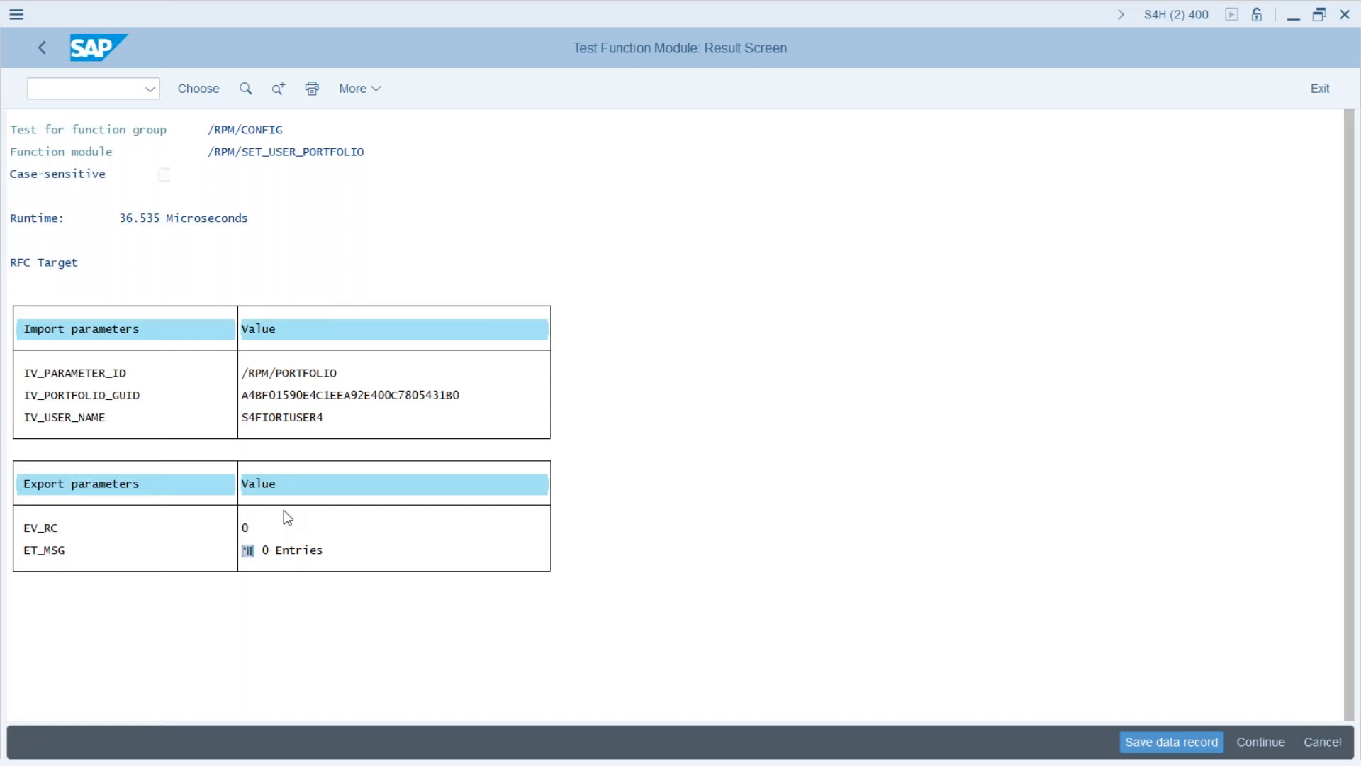
Step: Close the open business client, relaunch it with /nnwbc and check the current portfolio shown in the portfolio structure
key("alt+Tab")
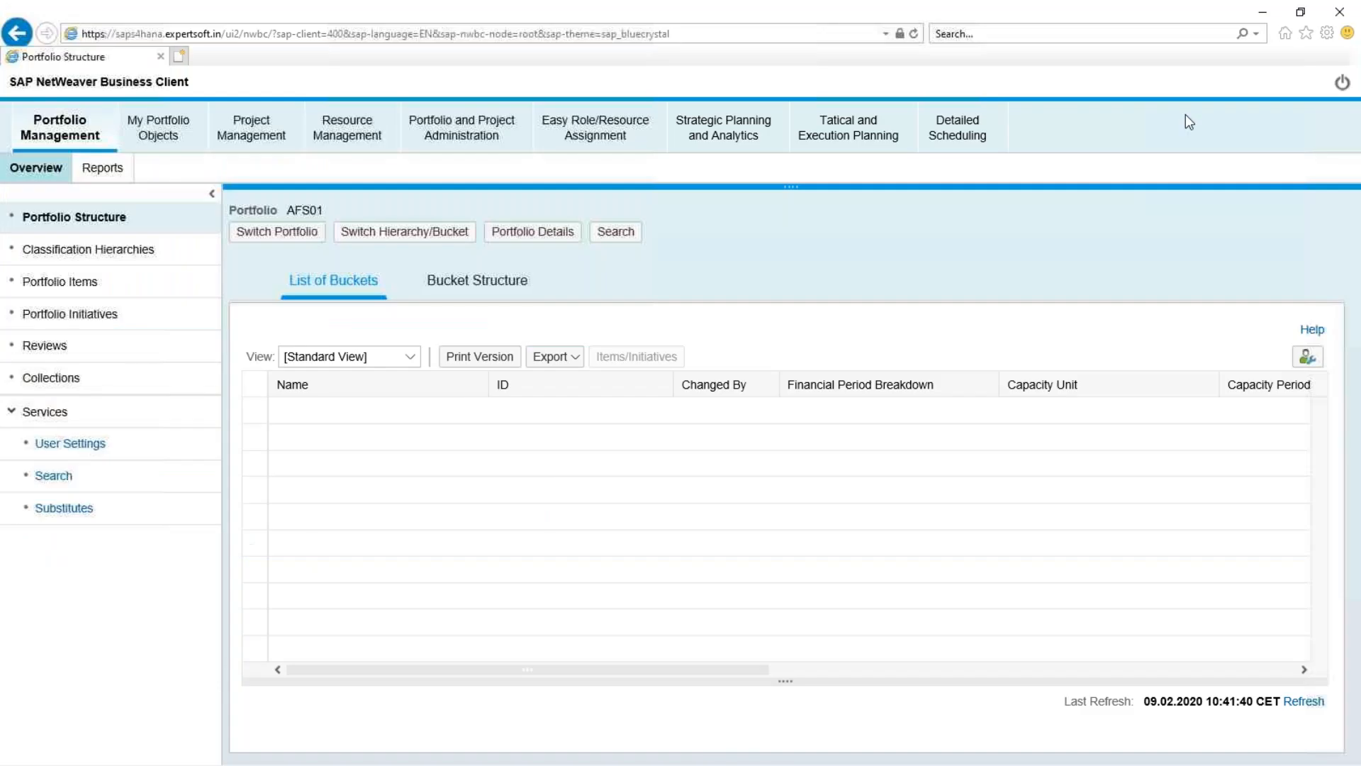
left_click(1341, 11)
left_click(149, 88)
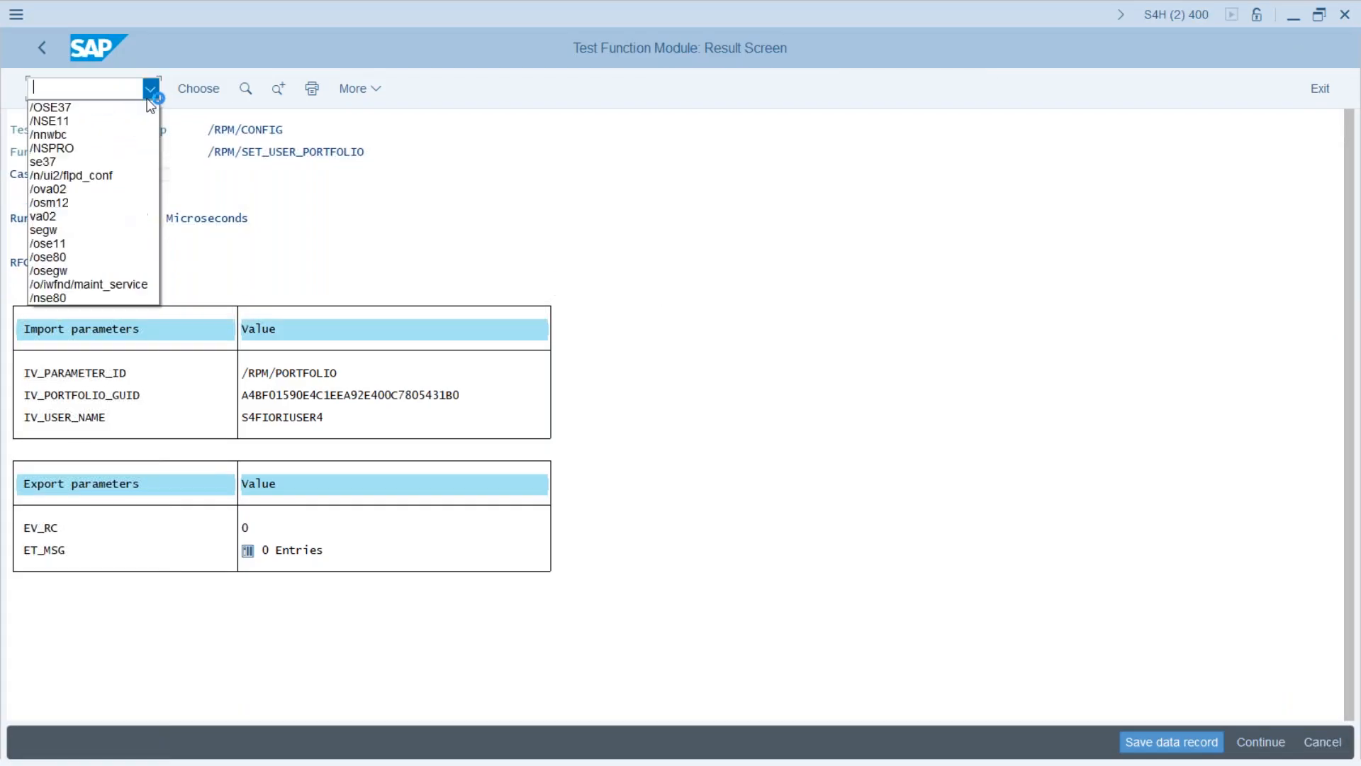
left_click(90, 139)
key("Return")
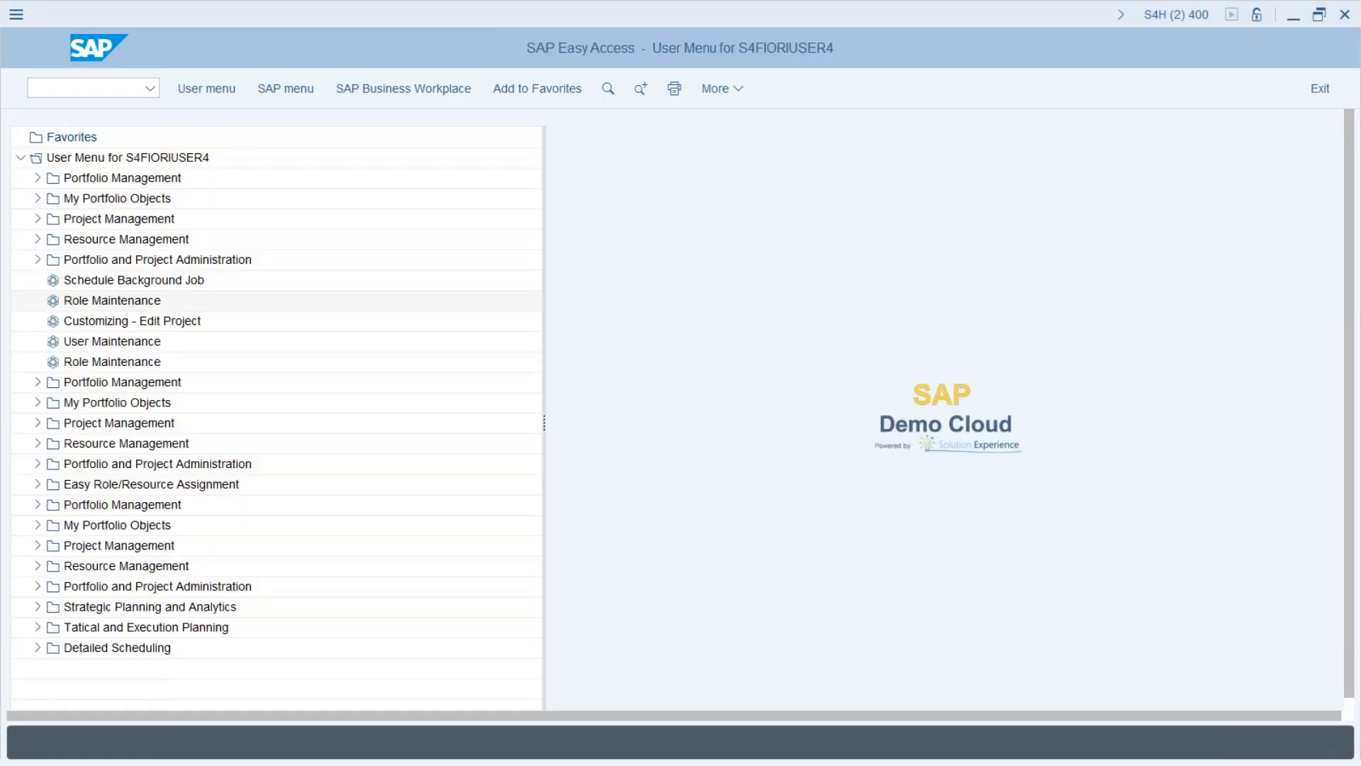
left_click_drag(0, 170, 854, 3)
left_click(261, 222)
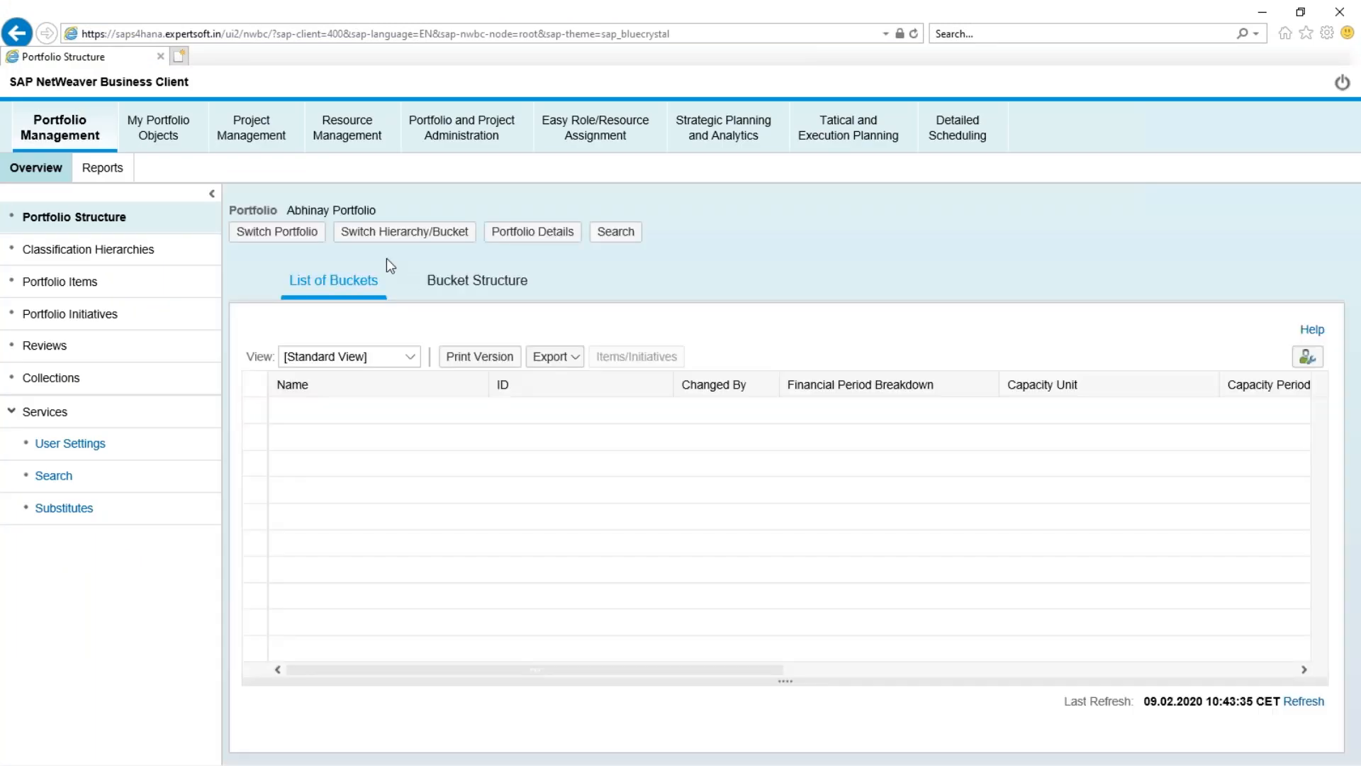
left_click_drag(288, 208, 408, 213)
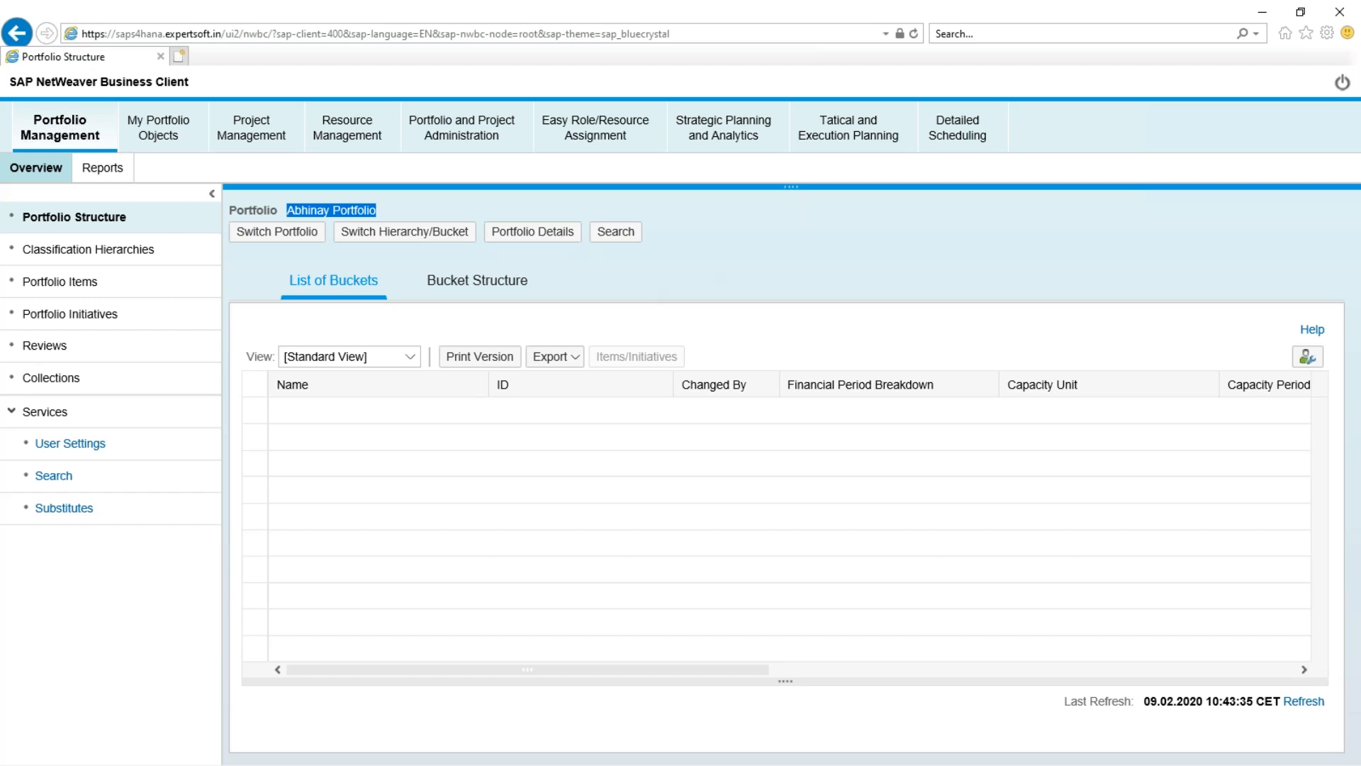
key("alt+Tab")
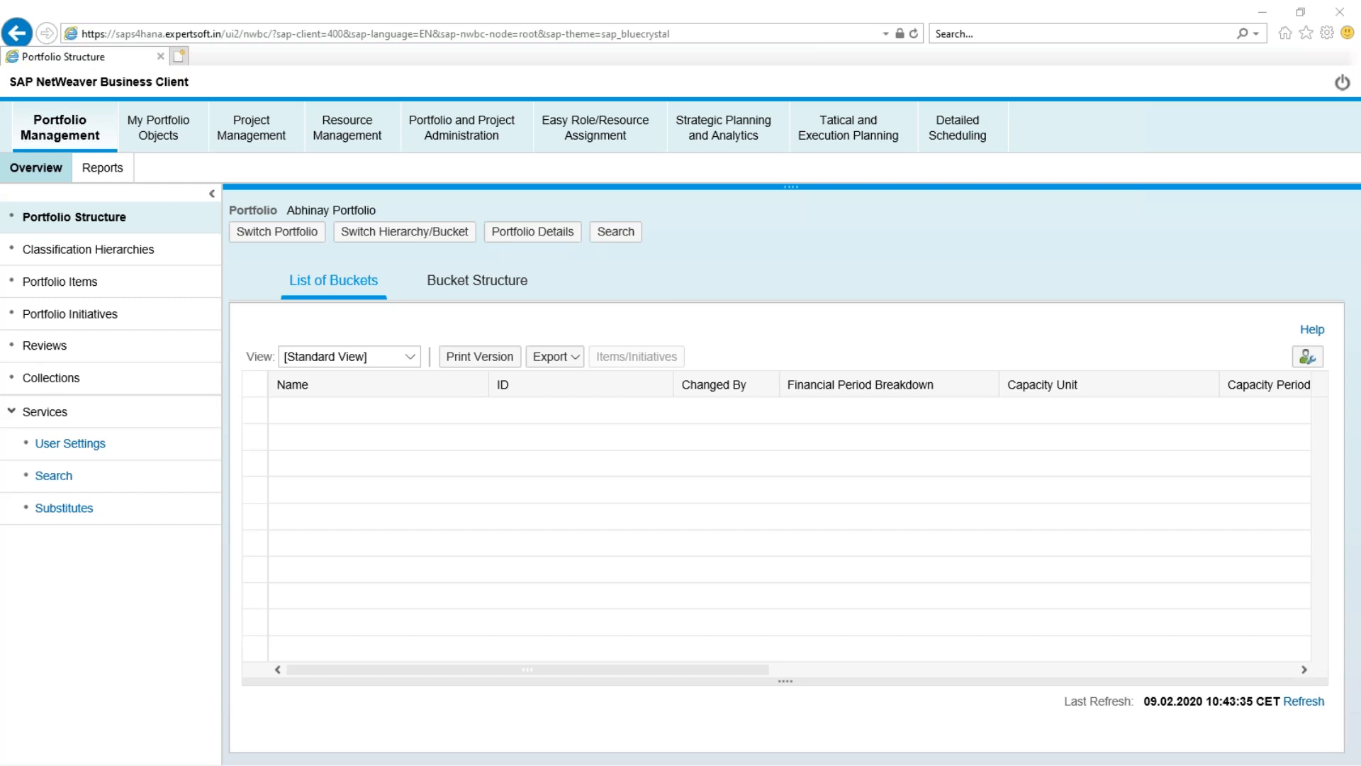
left_click_drag(0, 152, 466, 1)
left_click(229, 14)
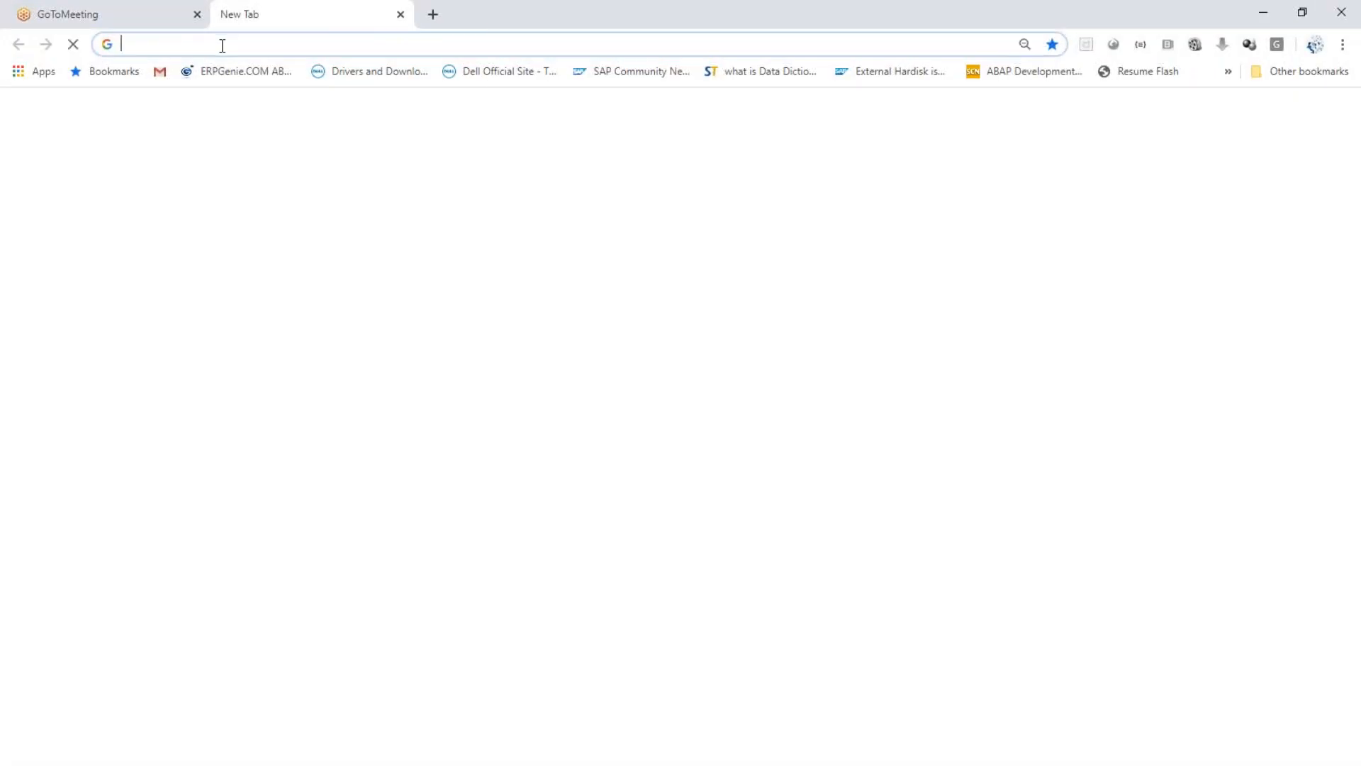
left_click(161, 21)
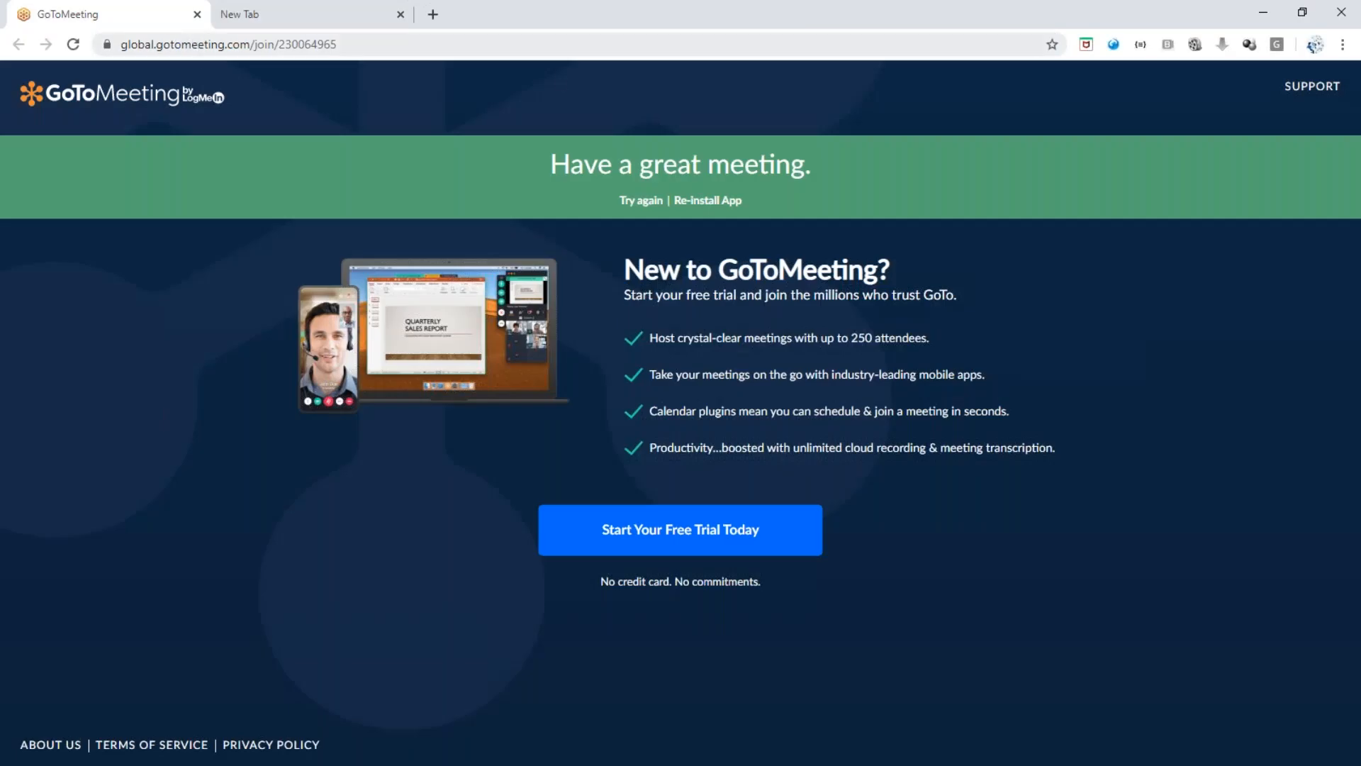
left_click(1251, 20)
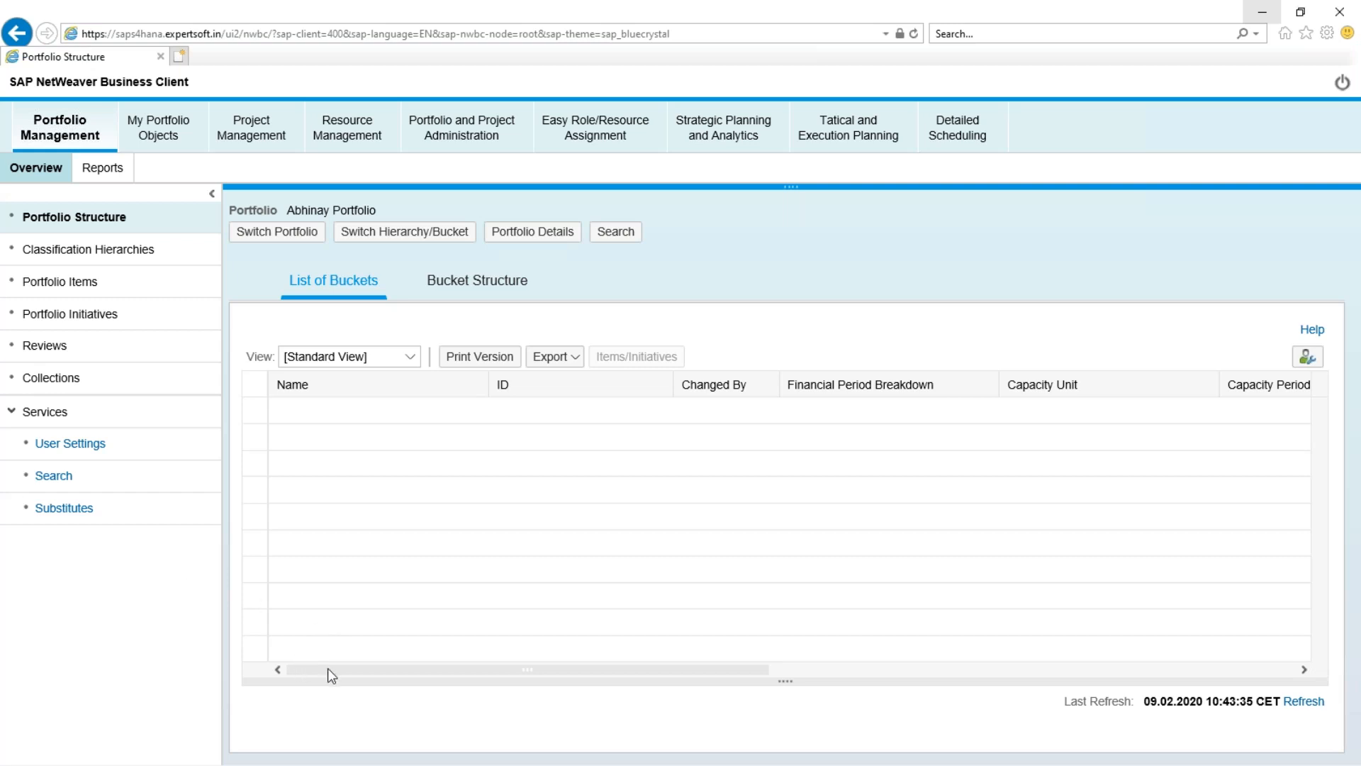
left_click_drag(353, 668, 296, 675)
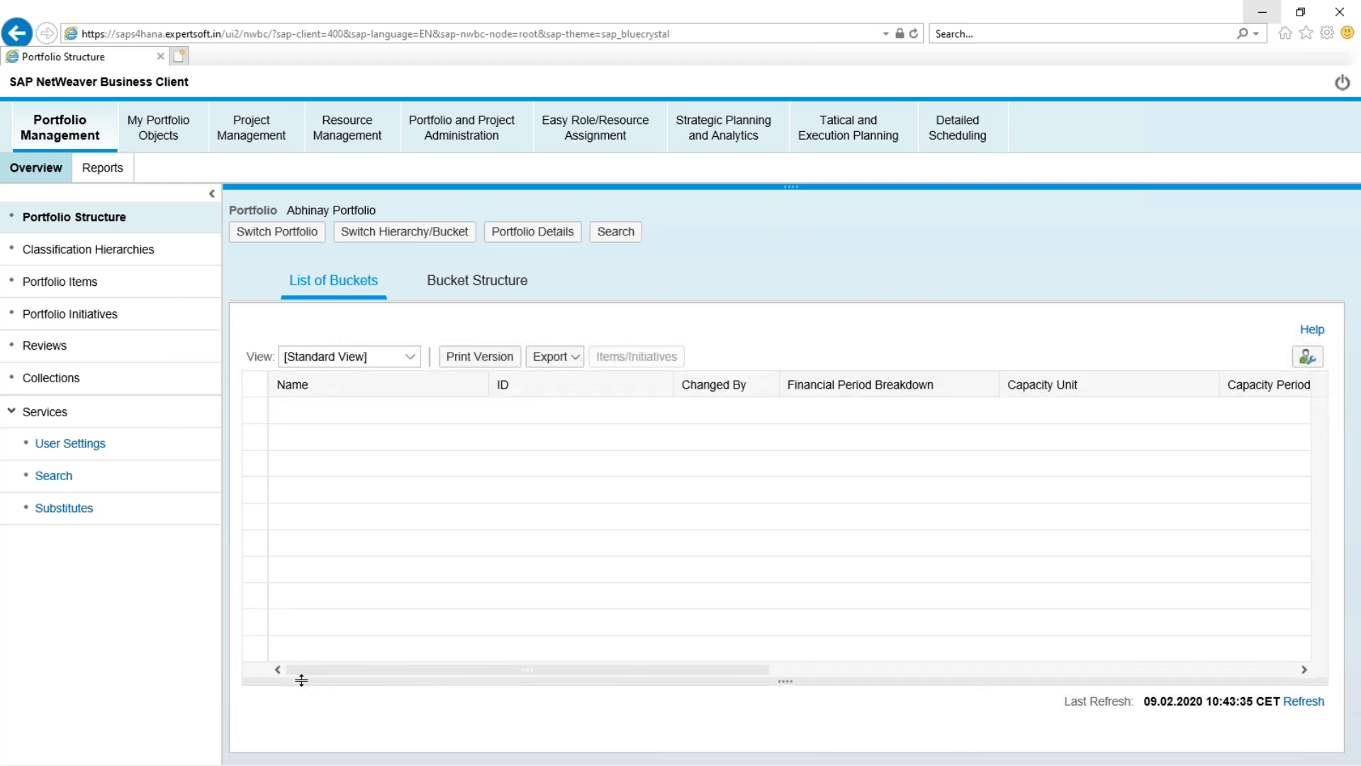